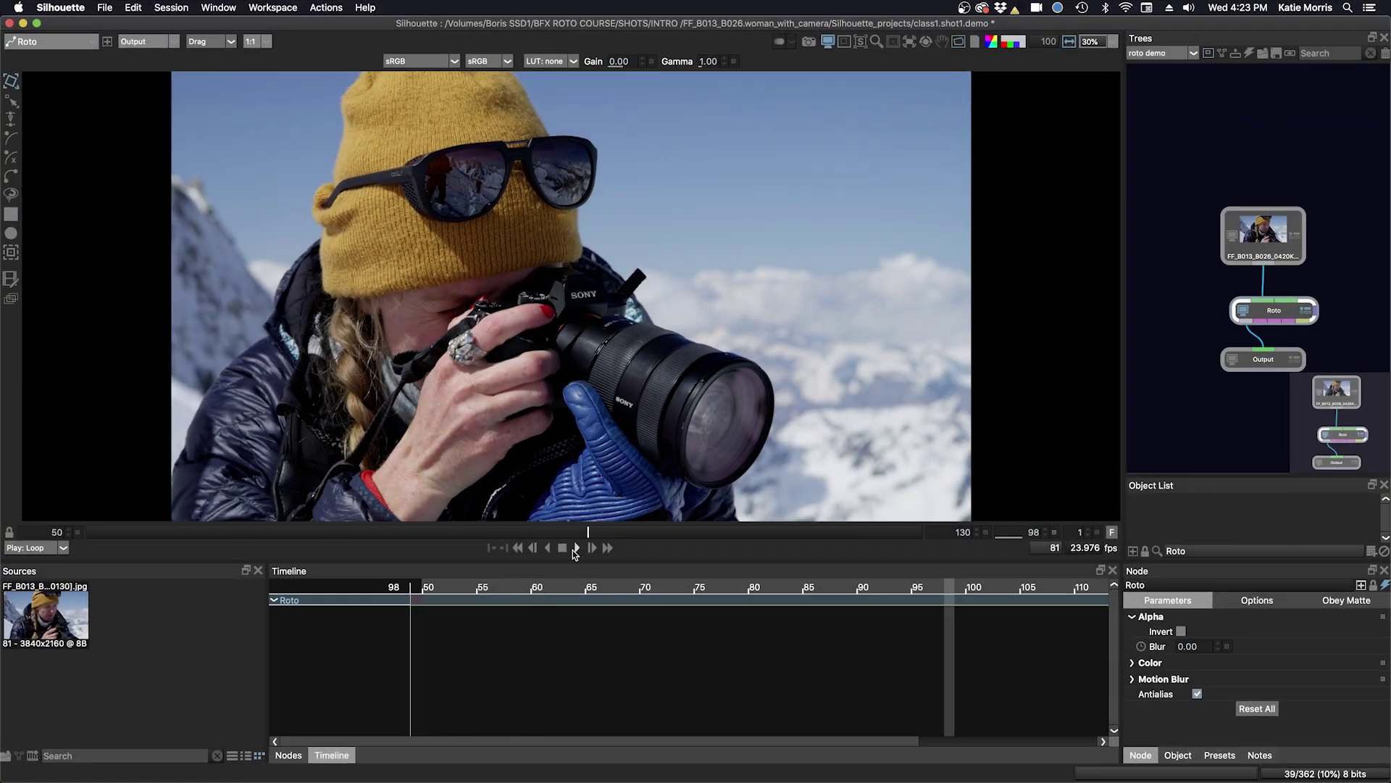
Play and scrub through the shot to examine how the woman, her hat and the camera move.
left_click(579, 549)
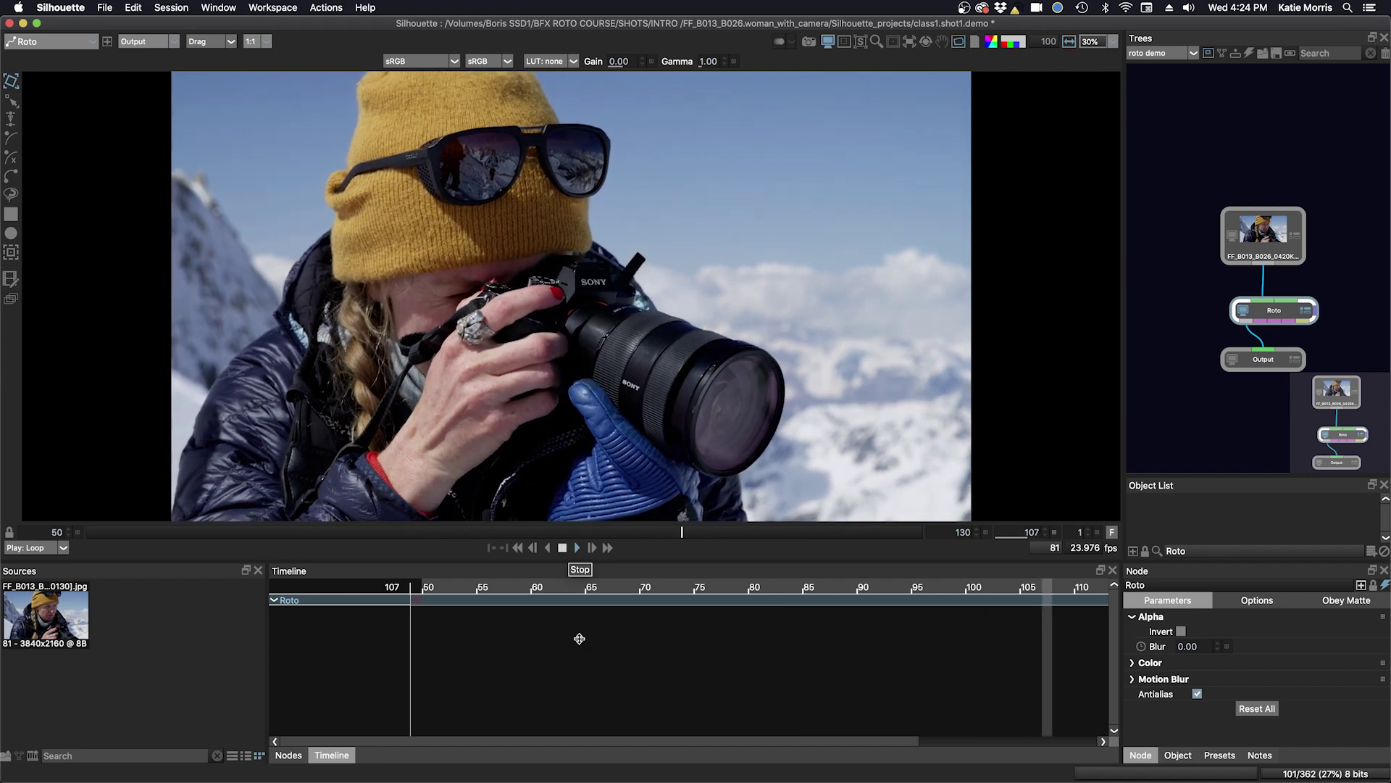
left_click(563, 548)
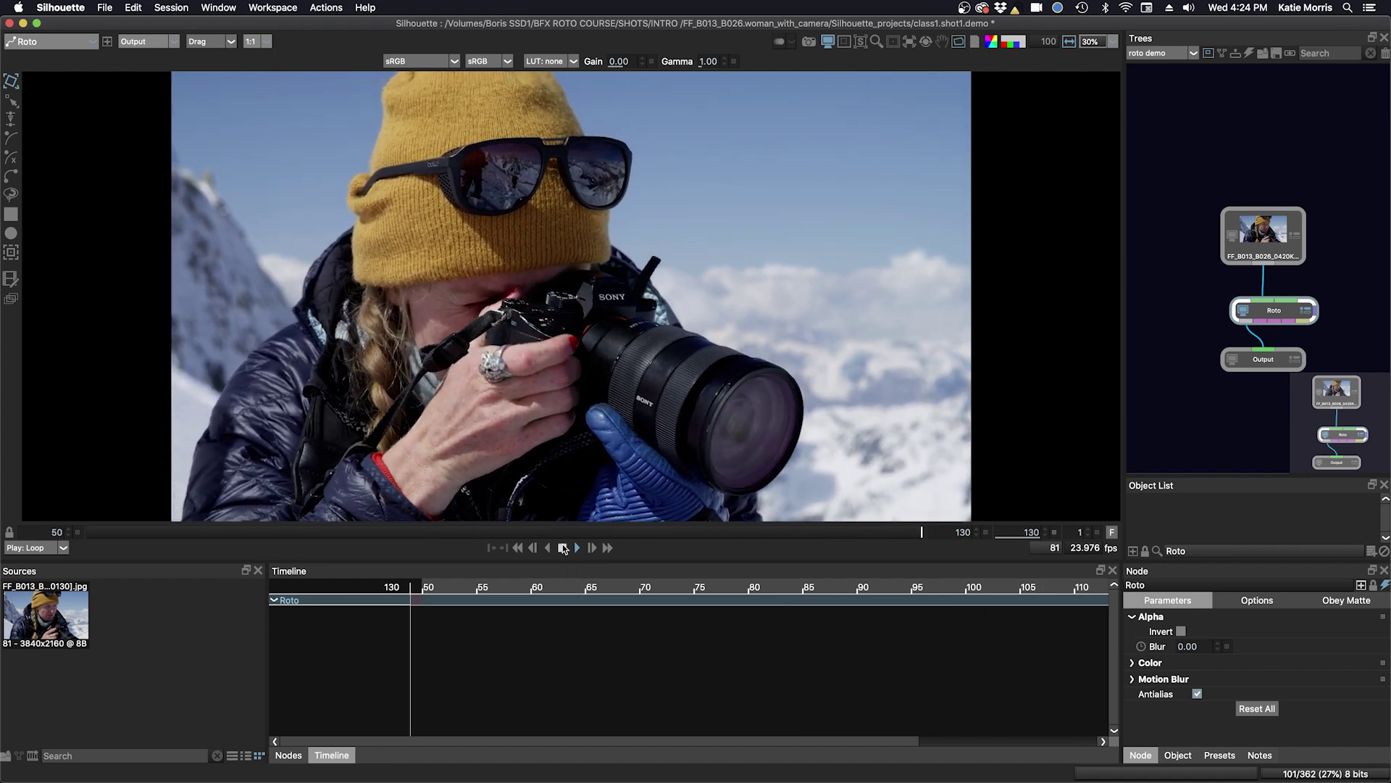
left_click(562, 547)
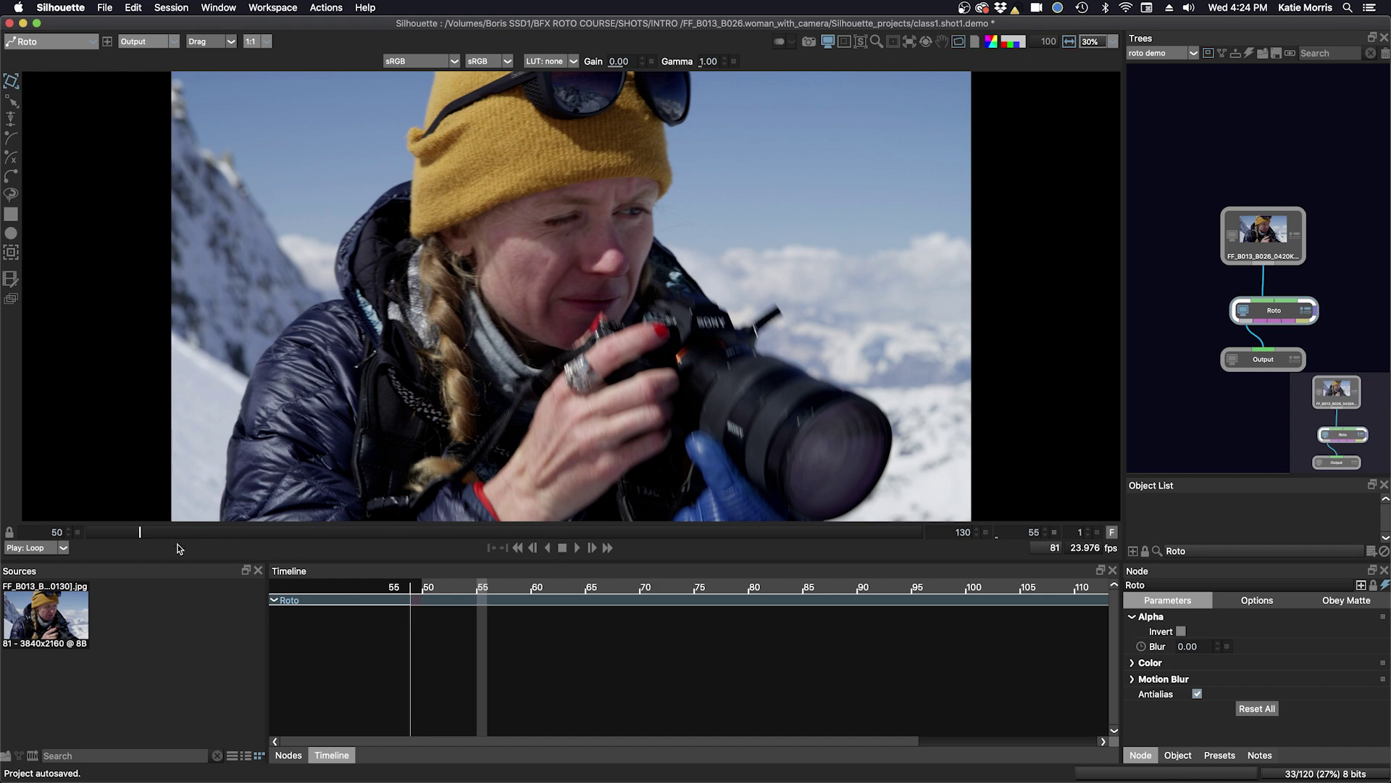
left_click_drag(140, 534, 536, 533)
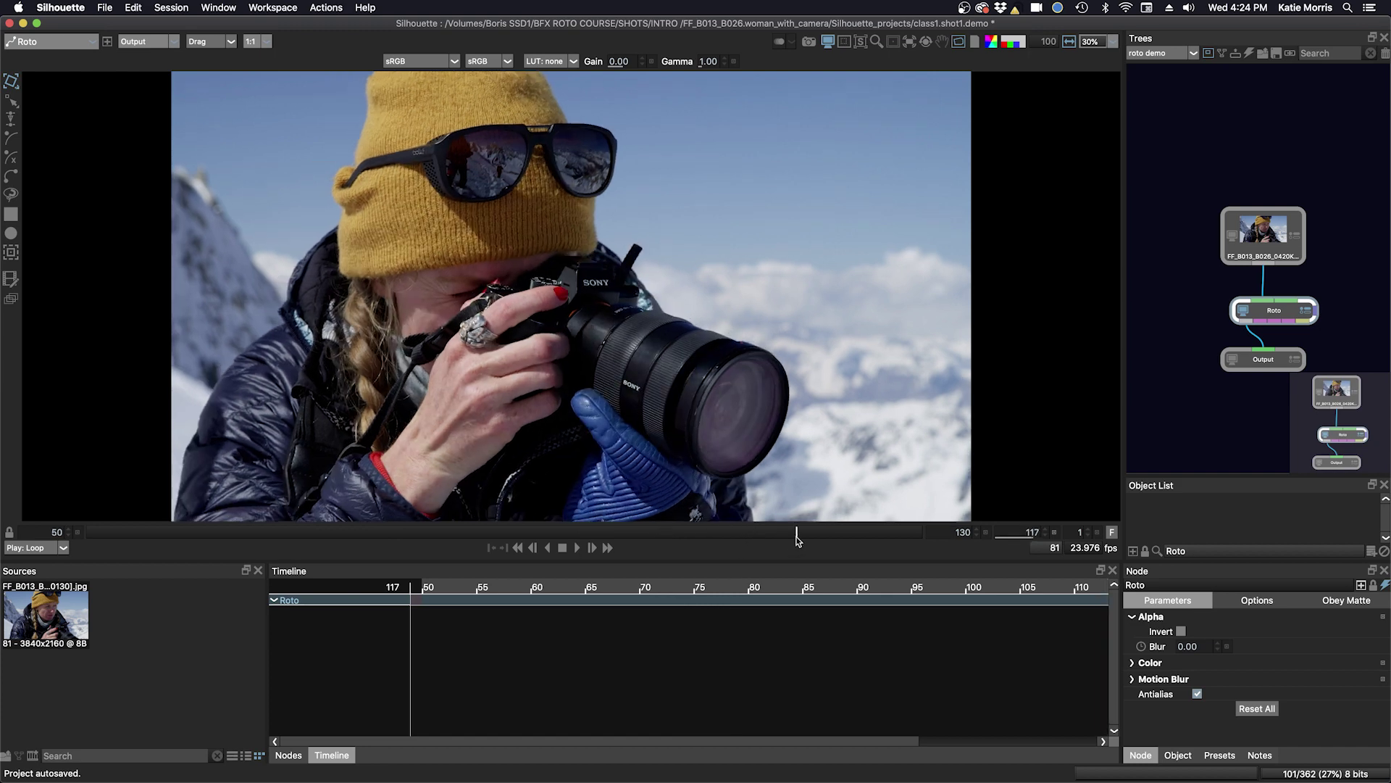
left_click(577, 548)
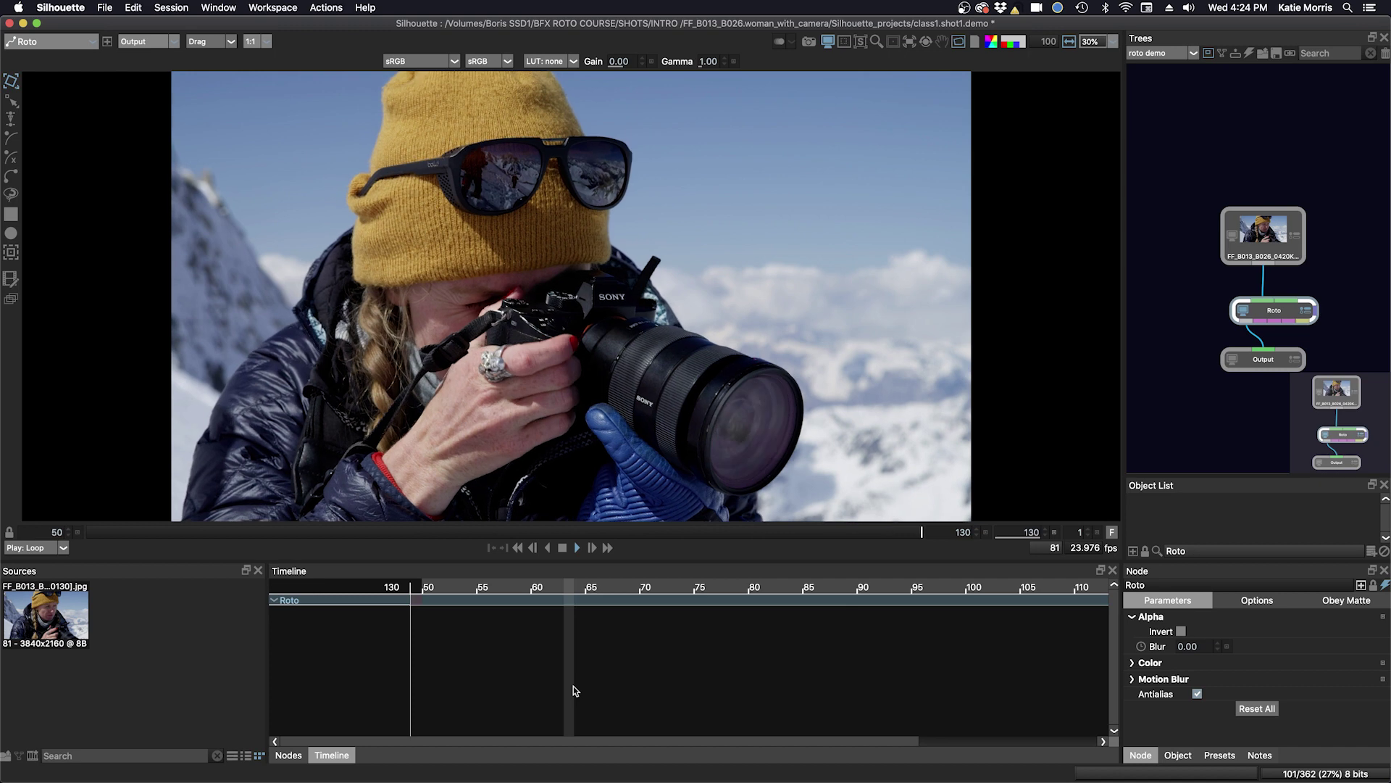
left_click(573, 685)
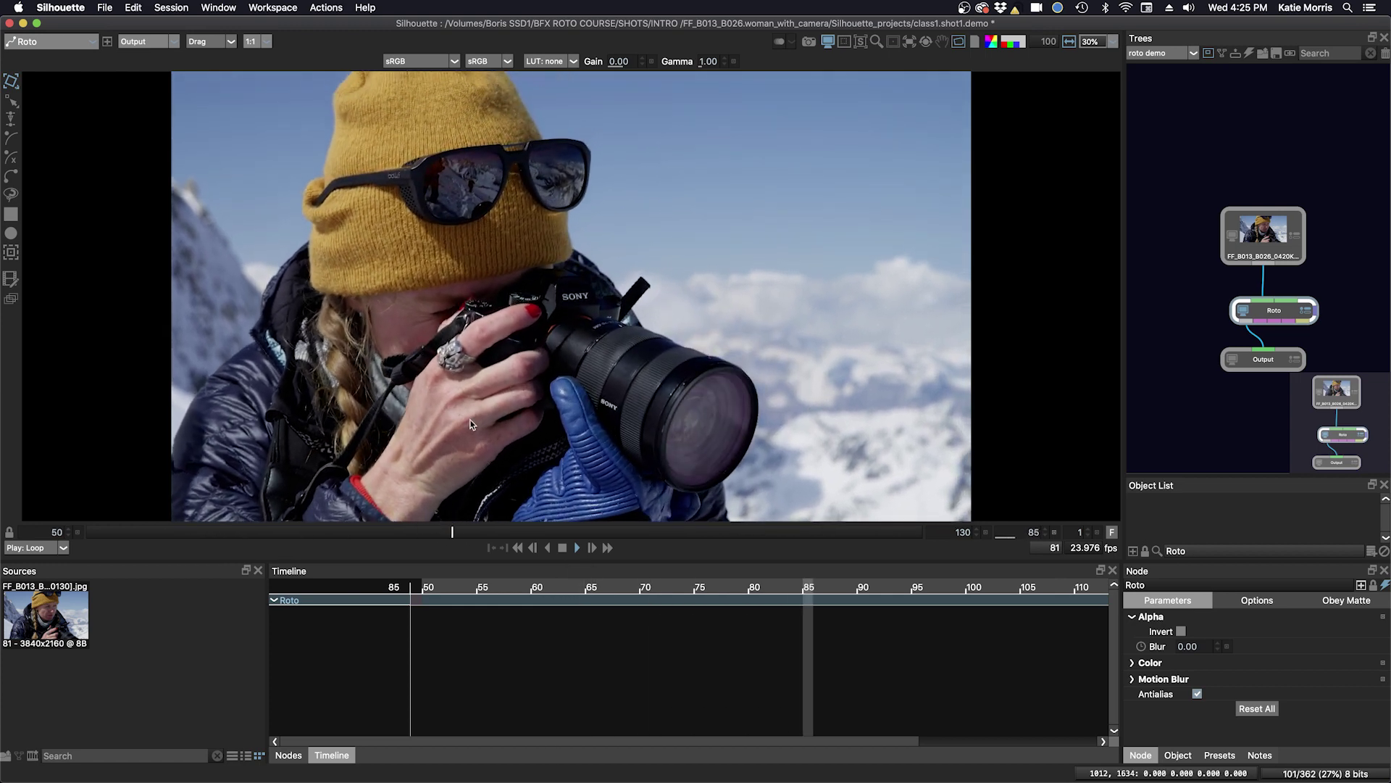
left_click(563, 548)
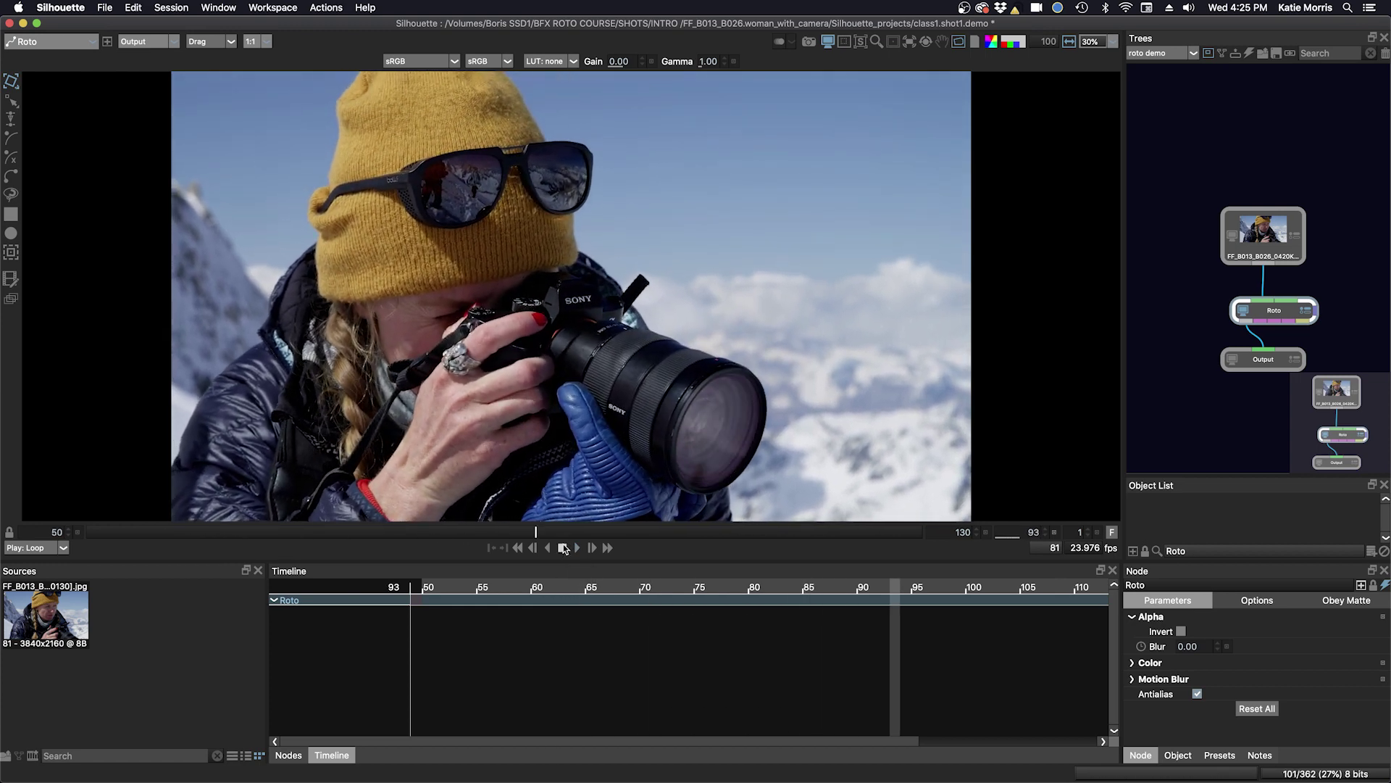
At frame 102, draw a closed B-spline following the hat's back edge and fold and closing across the hat and sunglasses.
mouse_move(548, 537)
left_mouse_down()
mouse_move(962, 537)
mouse_move(709, 528)
mouse_move(513, 543)
mouse_move(568, 532)
left_mouse_up()
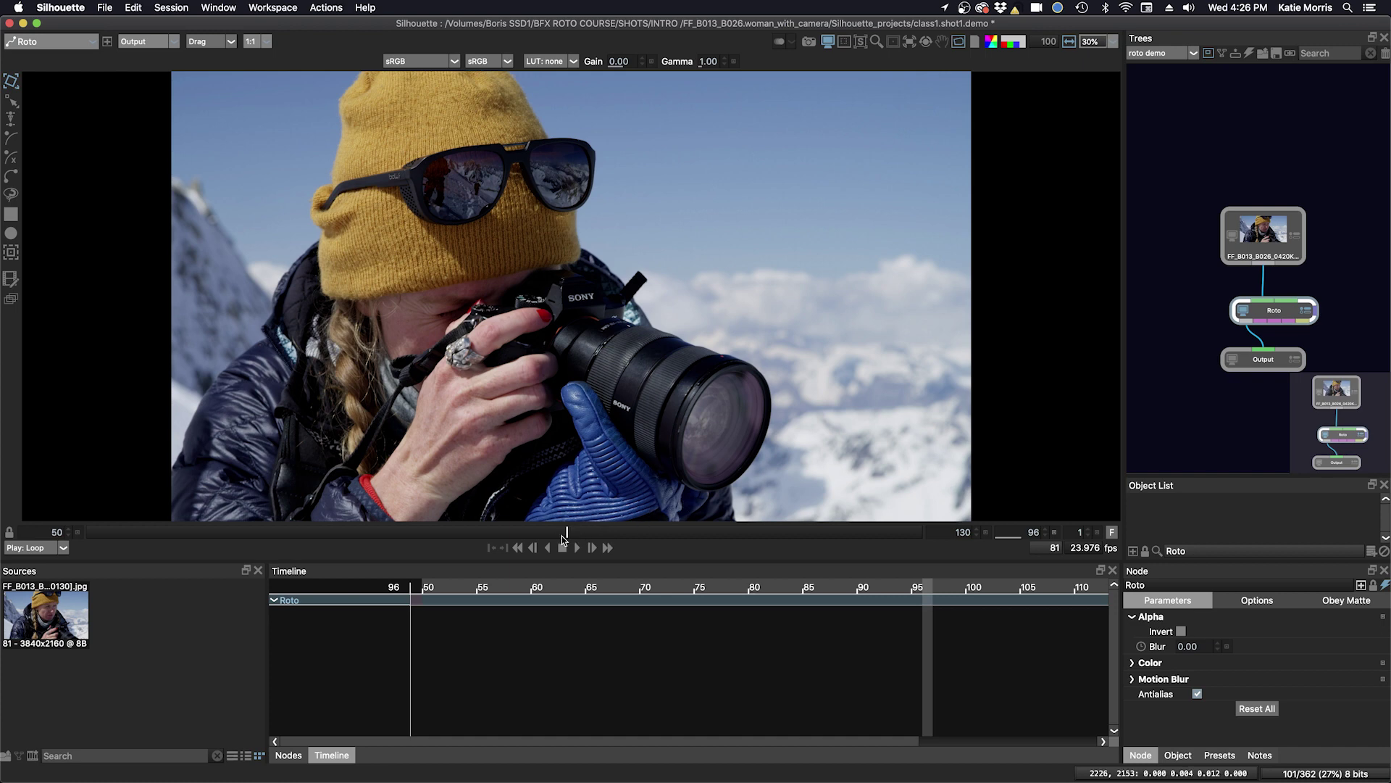
mouse_move(568, 537)
left_mouse_down()
mouse_move(613, 539)
mouse_move(463, 524)
mouse_move(636, 520)
mouse_move(625, 520)
left_mouse_up()
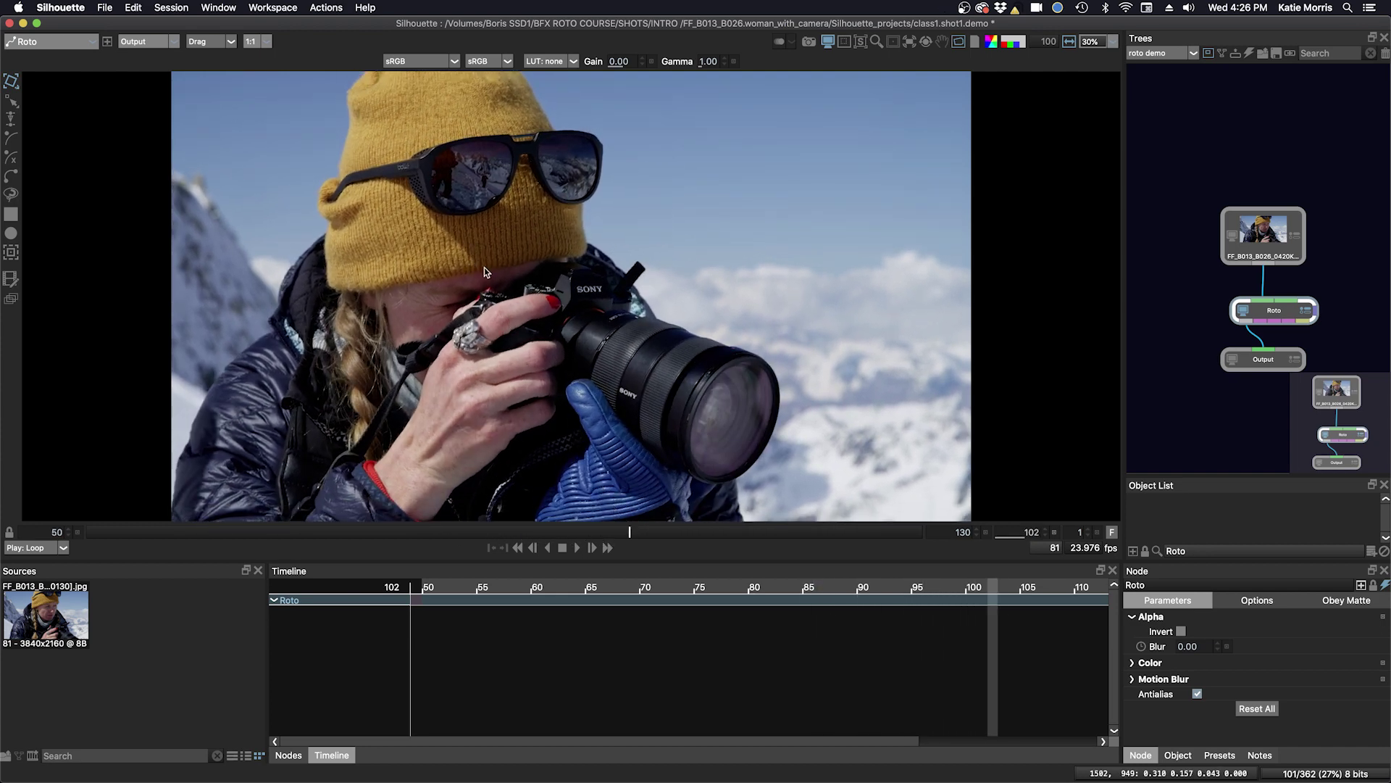
scroll(497, 255, "up", 2)
left_click_drag(517, 252, 713, 330)
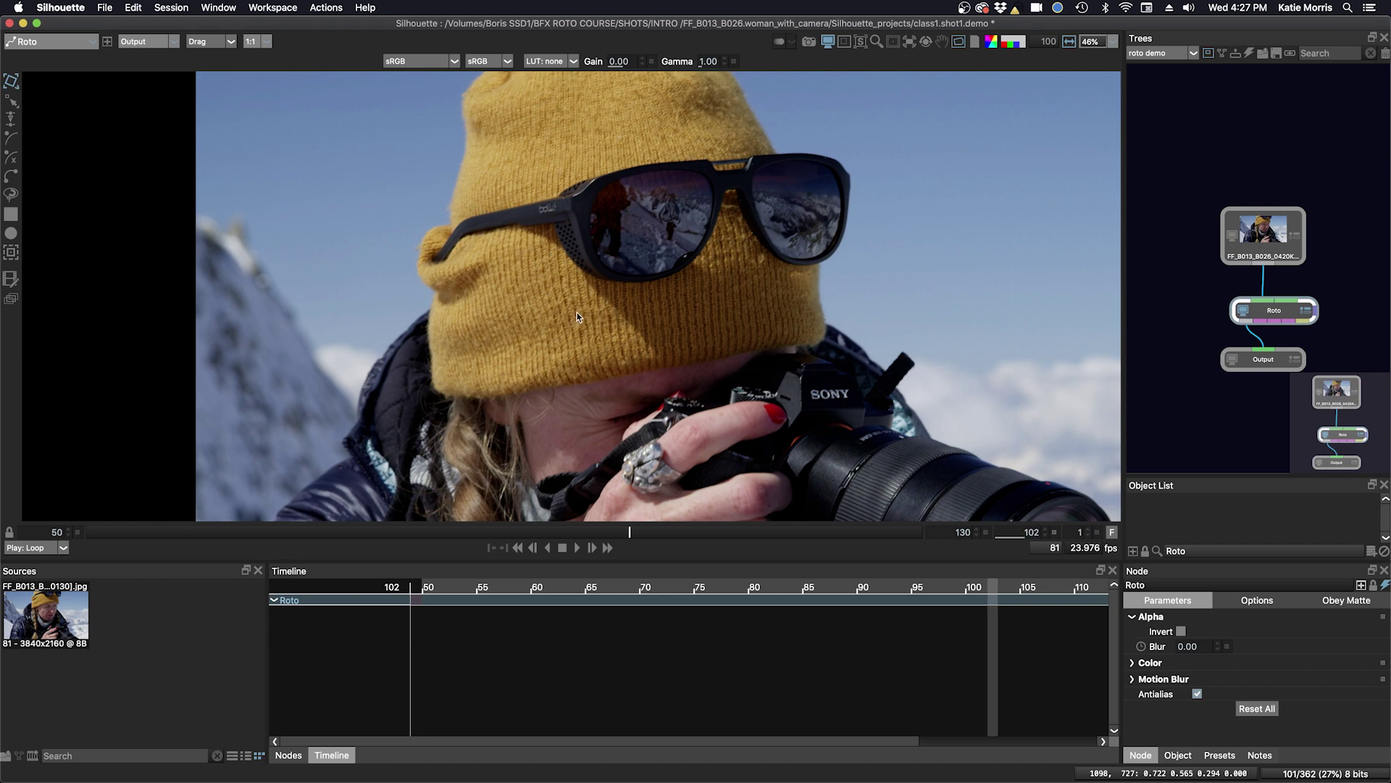
left_click_drag(630, 344, 667, 364)
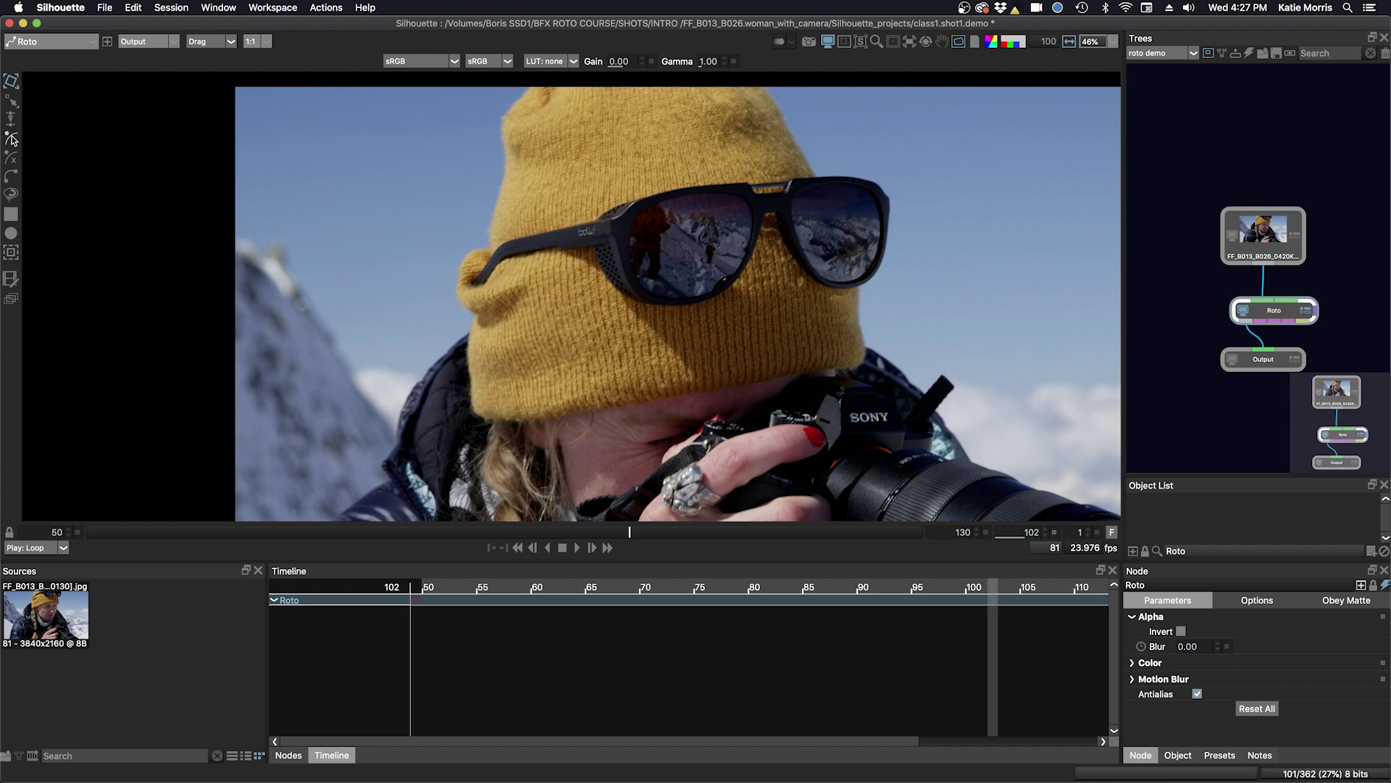
left_click(502, 123)
left_click(505, 161)
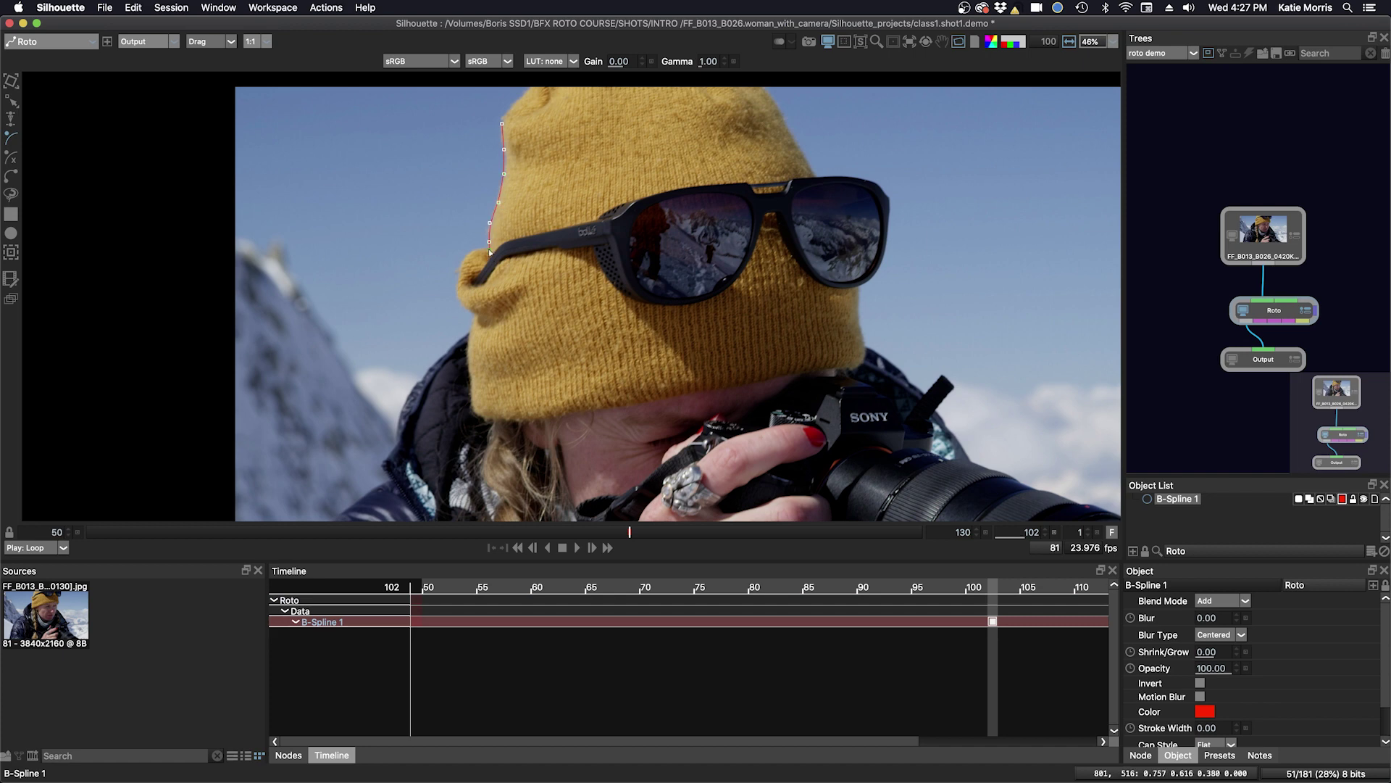
left_click(466, 259)
left_click(462, 305)
left_click(473, 311)
left_click(470, 341)
left_click(647, 188)
left_click(620, 111)
left_click(578, 87)
left_click(534, 94)
left_click(502, 120)
Move the spline's control points to fit the hat's outer edge and top more closely, and hide the spline.
mouse_move(524, 94)
left_mouse_down()
mouse_move(558, 75)
mouse_move(516, 98)
left_mouse_up()
left_click_drag(621, 112, 601, 73)
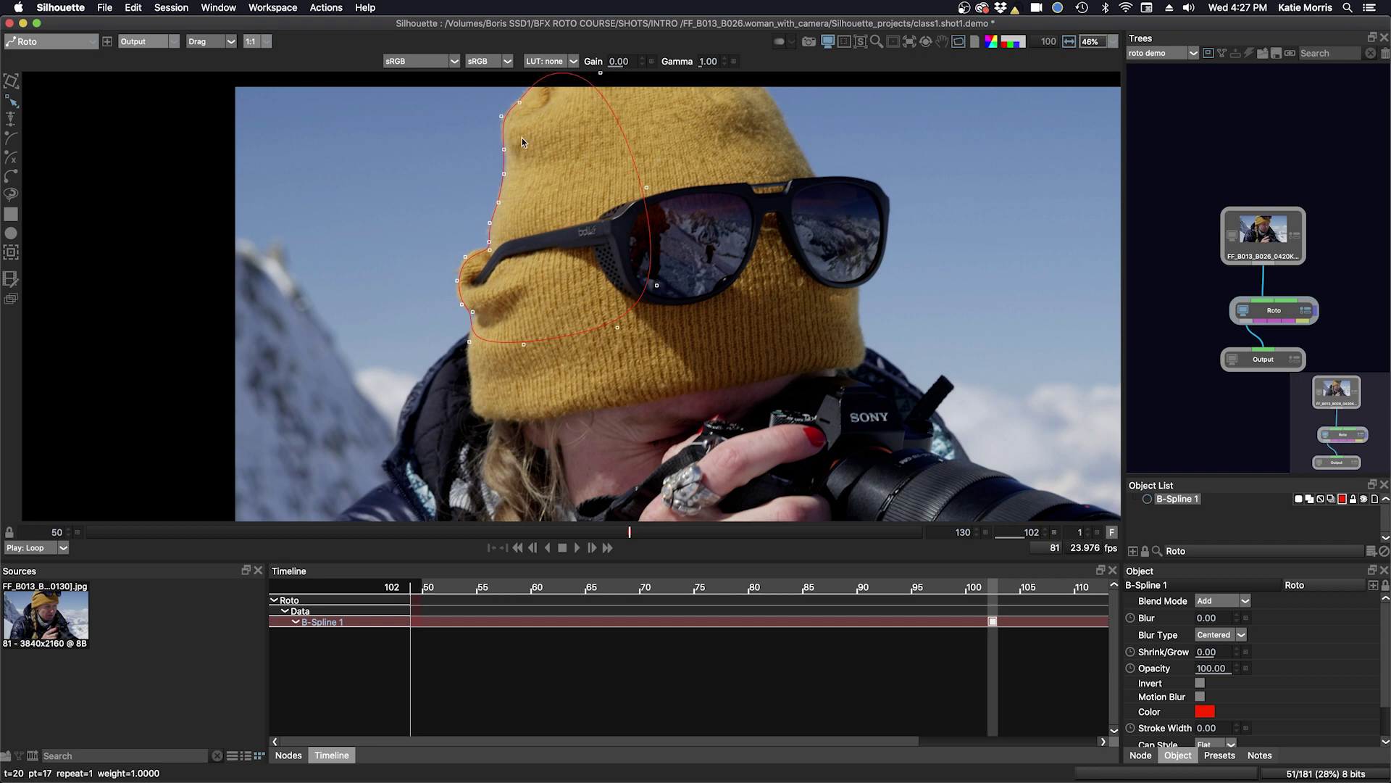
left_click_drag(504, 174, 506, 173)
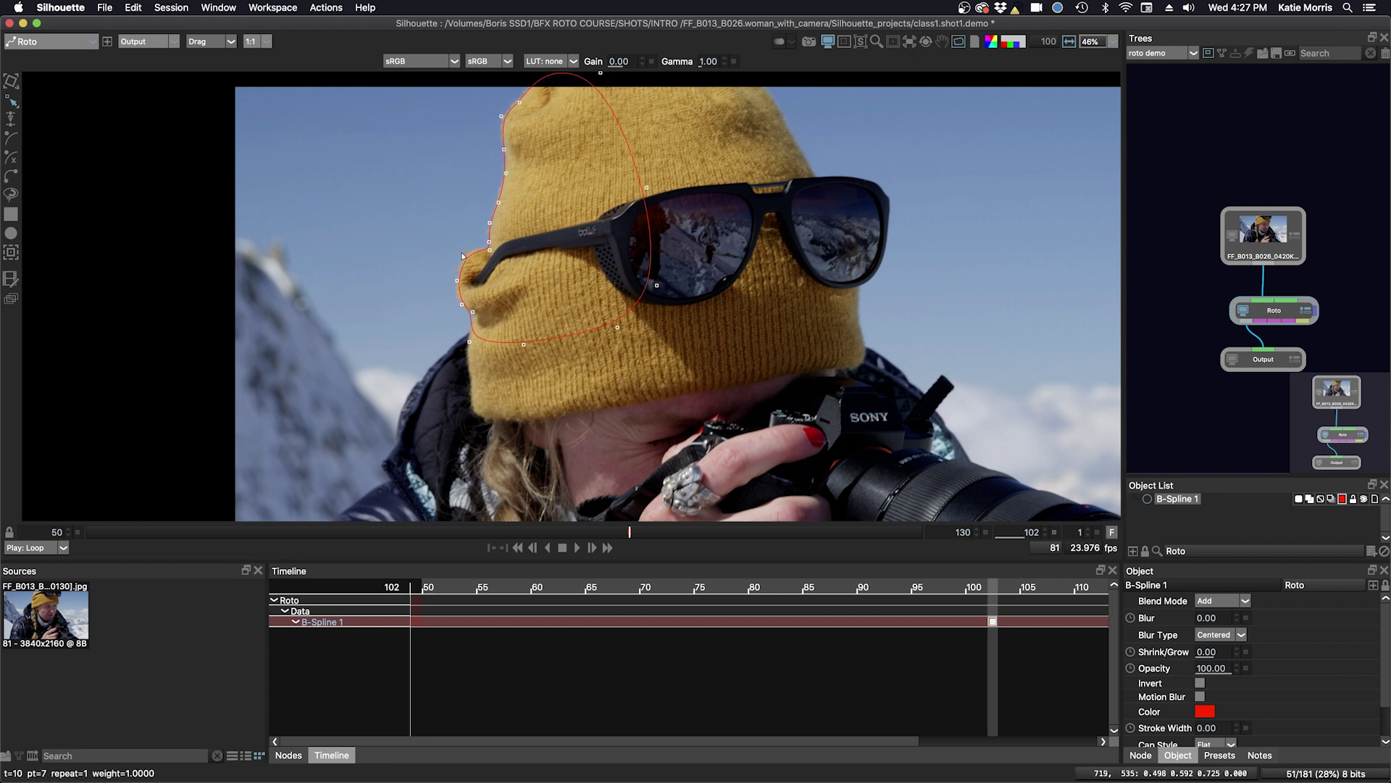
left_click_drag(462, 304, 475, 313)
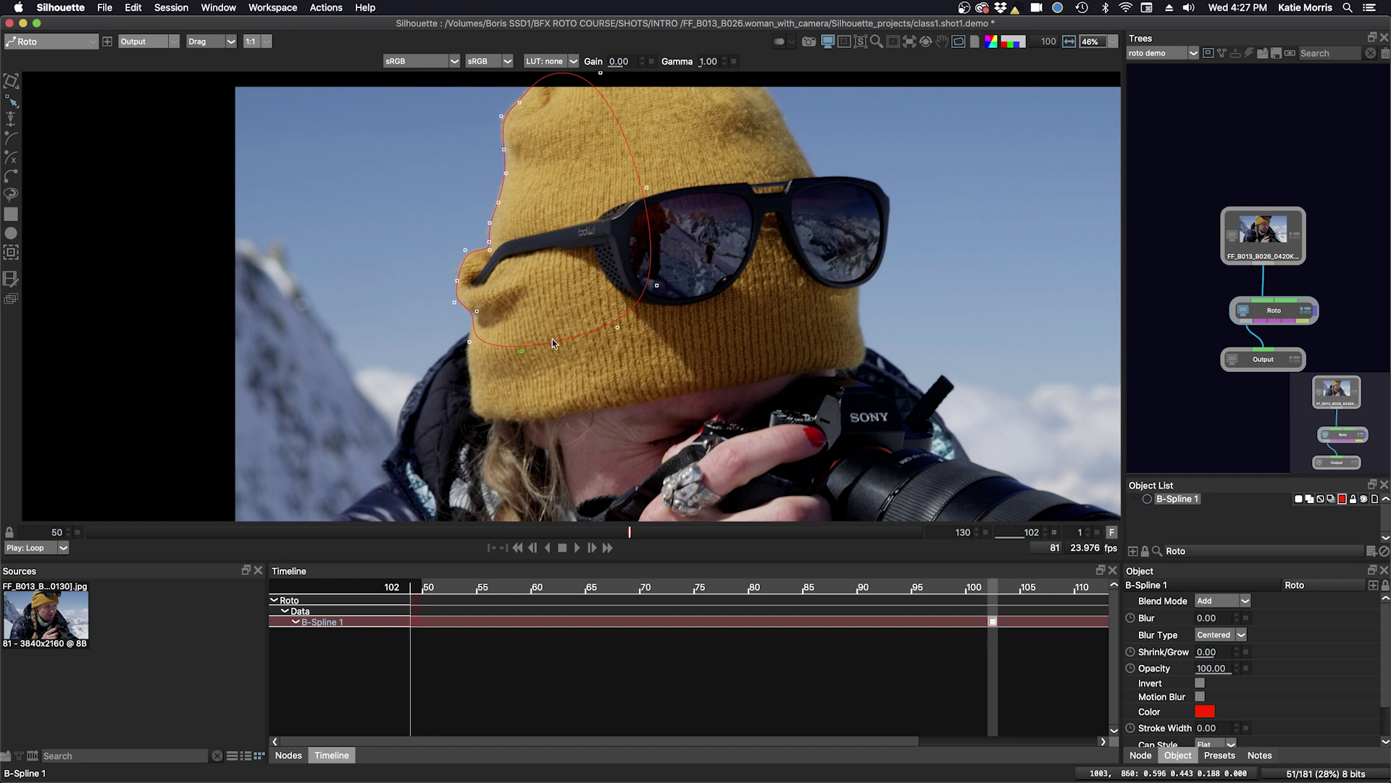
left_click(1364, 499)
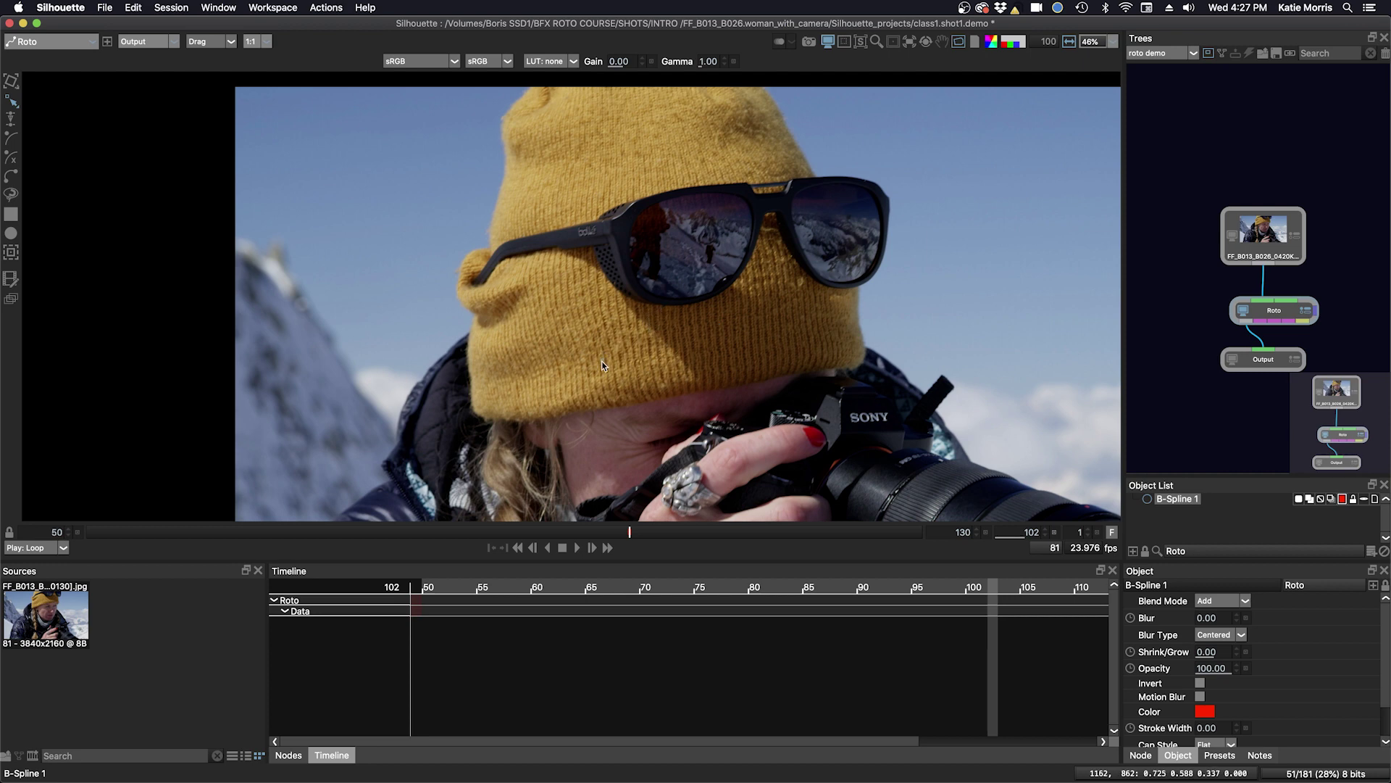
Draw a second closed B-spline loosely outside the edges of the hat and sunglasses, pulling one point closer above the hat's fold.
left_click(450, 310)
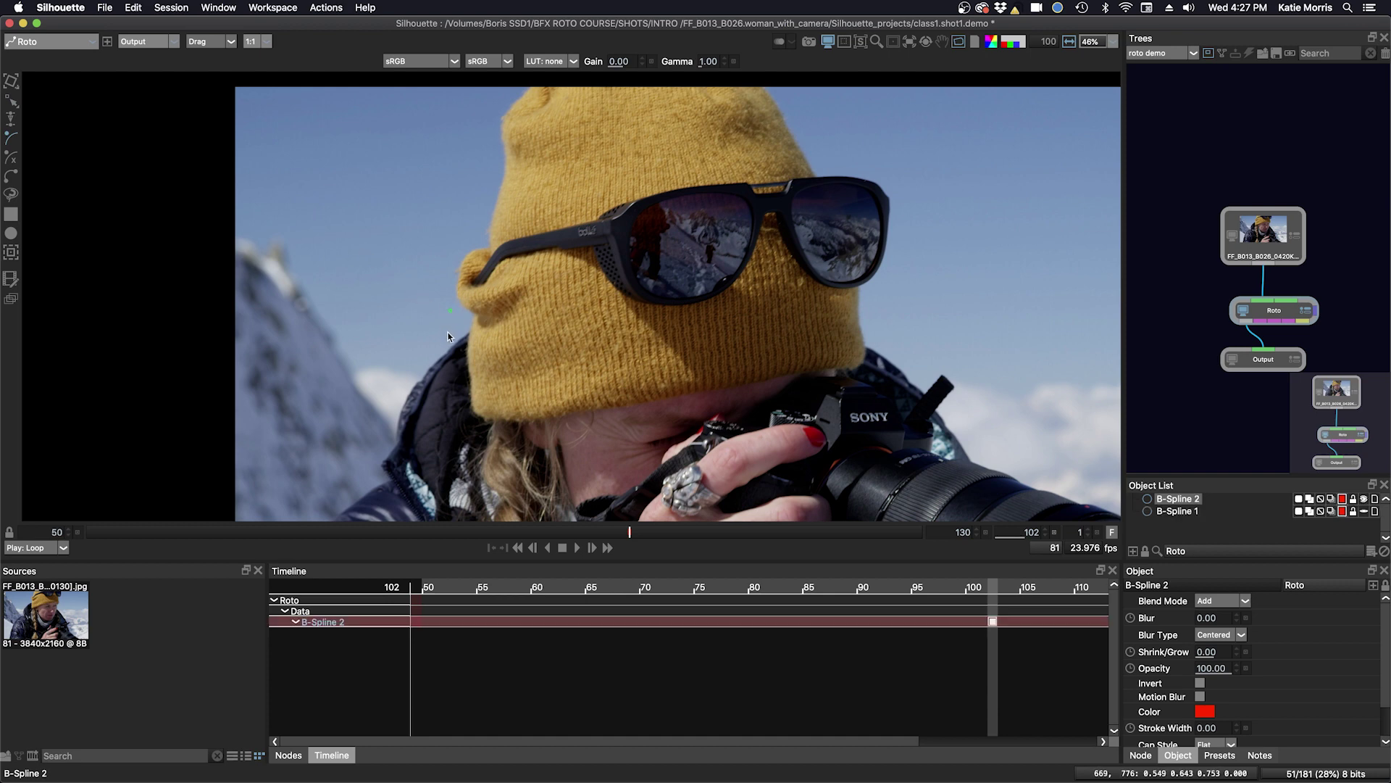
left_click(459, 339)
left_click(729, 324)
left_click(911, 229)
left_click(900, 186)
left_click(850, 155)
scroll(746, 123, "up", 2)
left_click(757, 100)
left_click(683, 104)
left_click(563, 99)
left_click(512, 107)
left_click(472, 155)
left_click(468, 198)
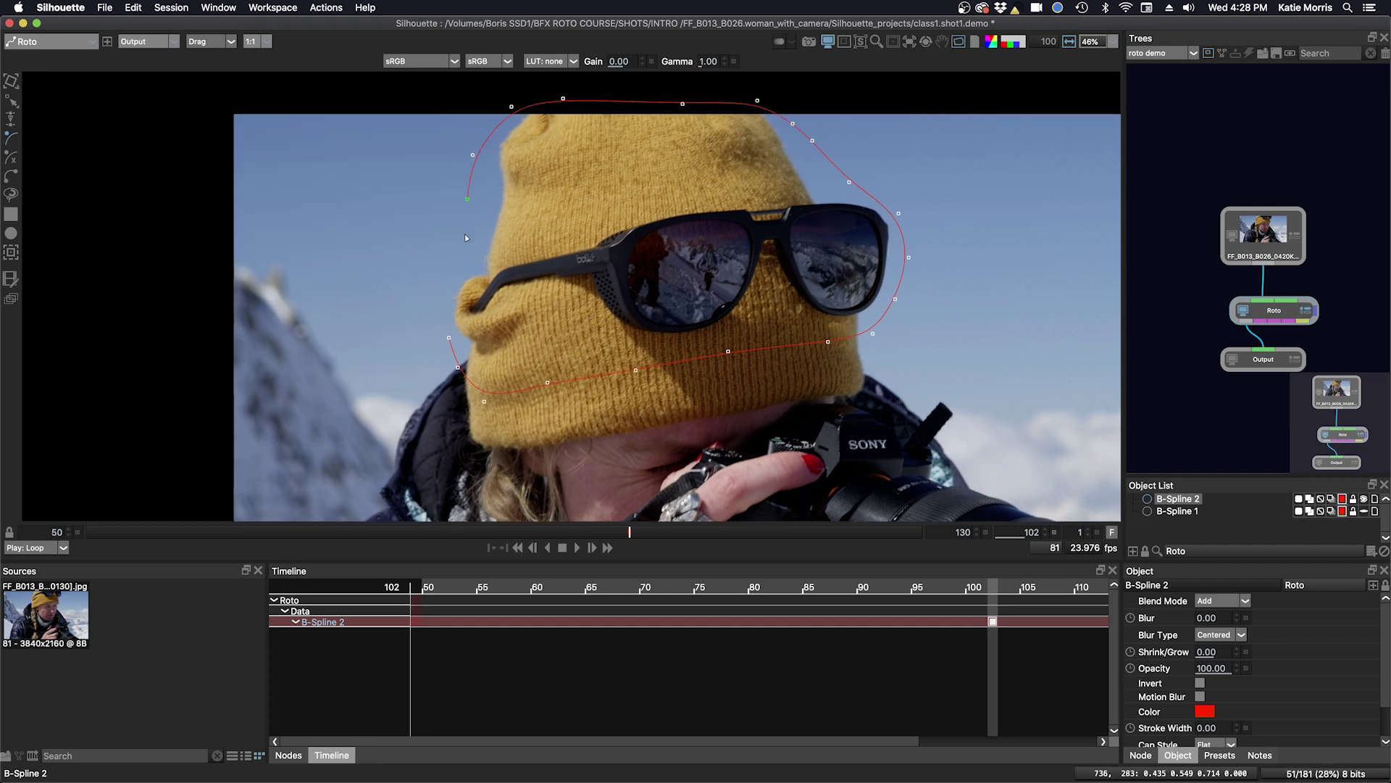
left_click(450, 338)
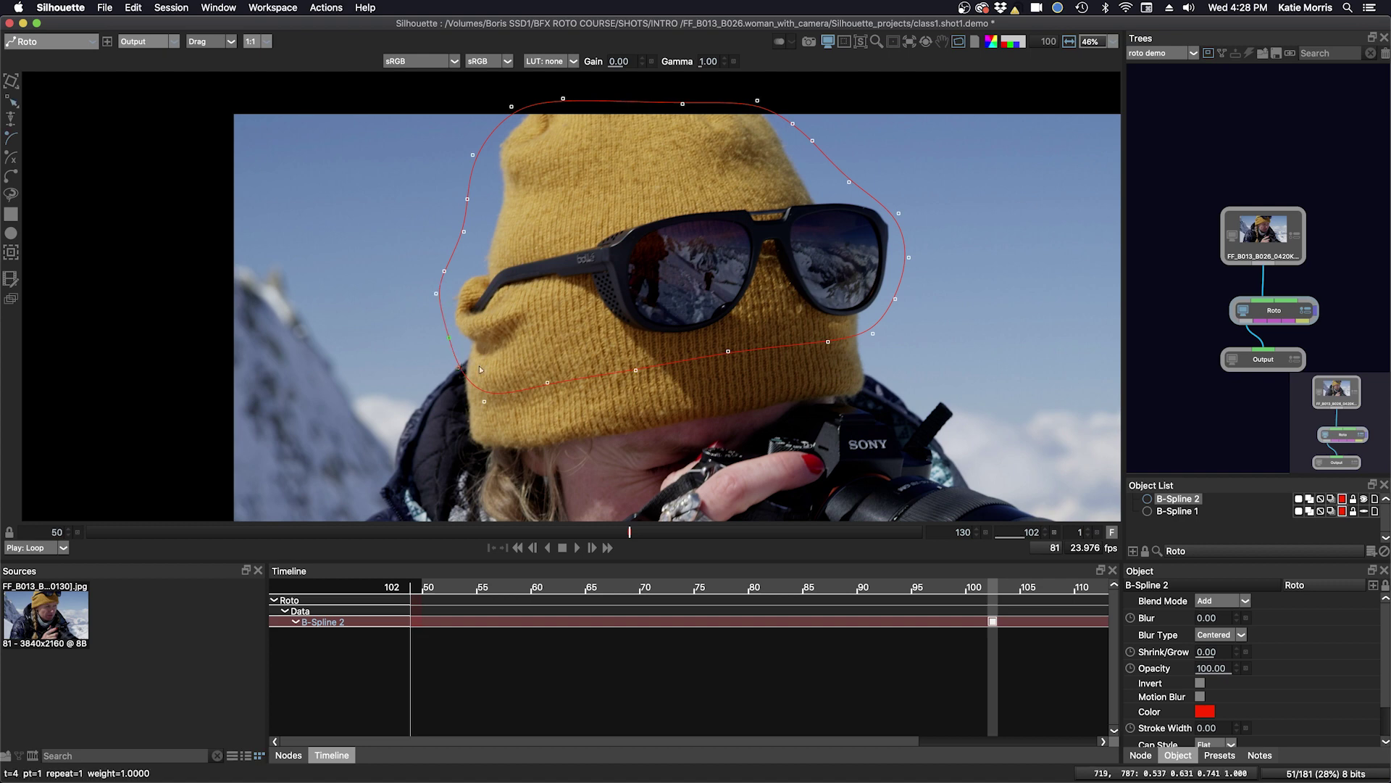
left_click(461, 262)
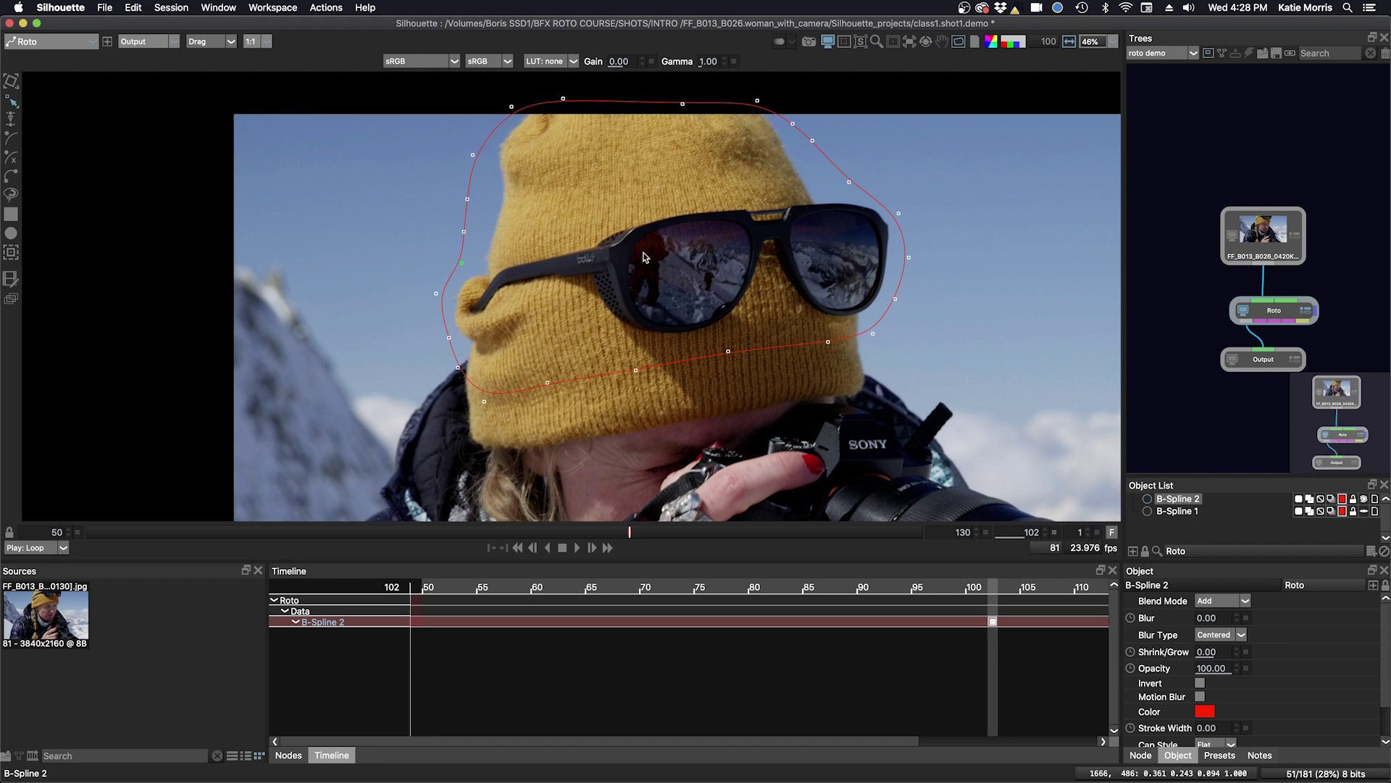
Draw a third closed B-spline just inside the hat's edges and adjust its control points along the top of the hat.
left_click(10, 137)
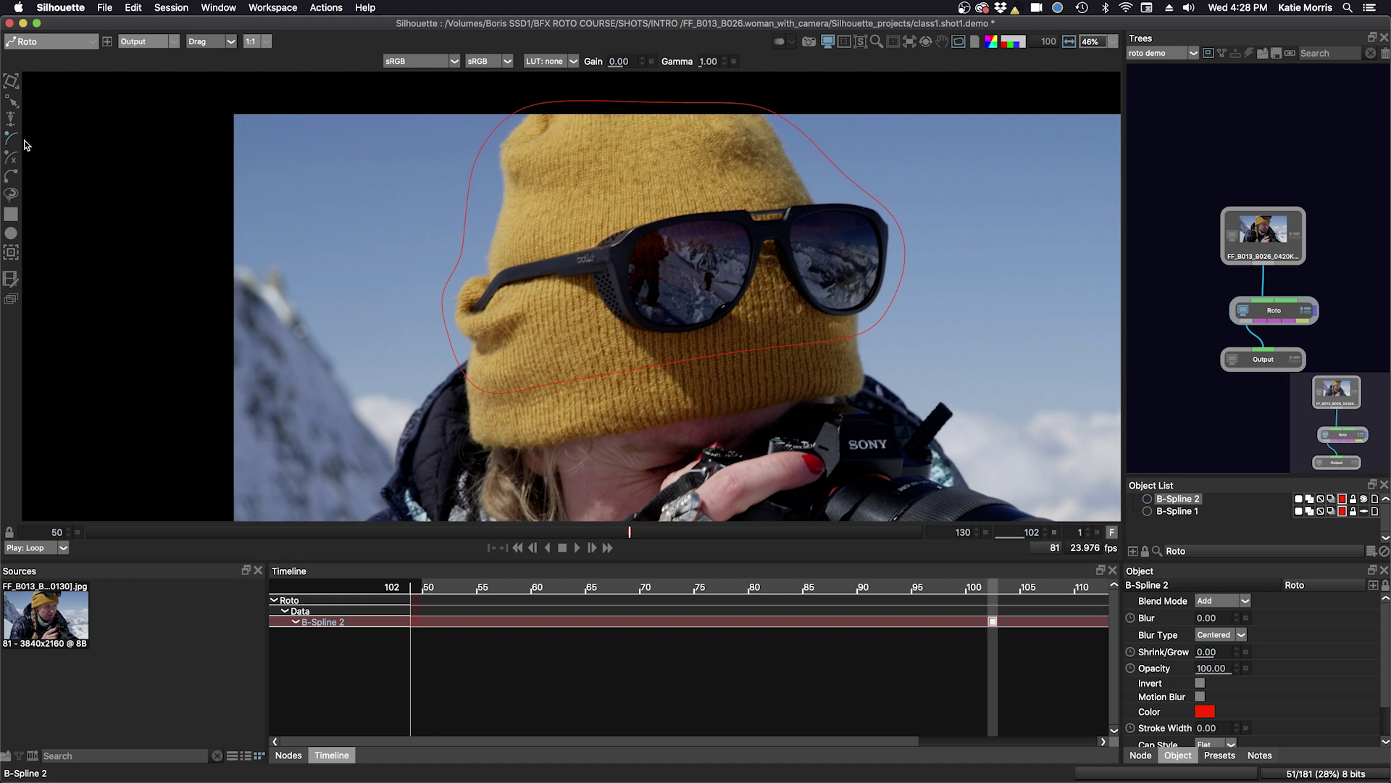
left_click(531, 134)
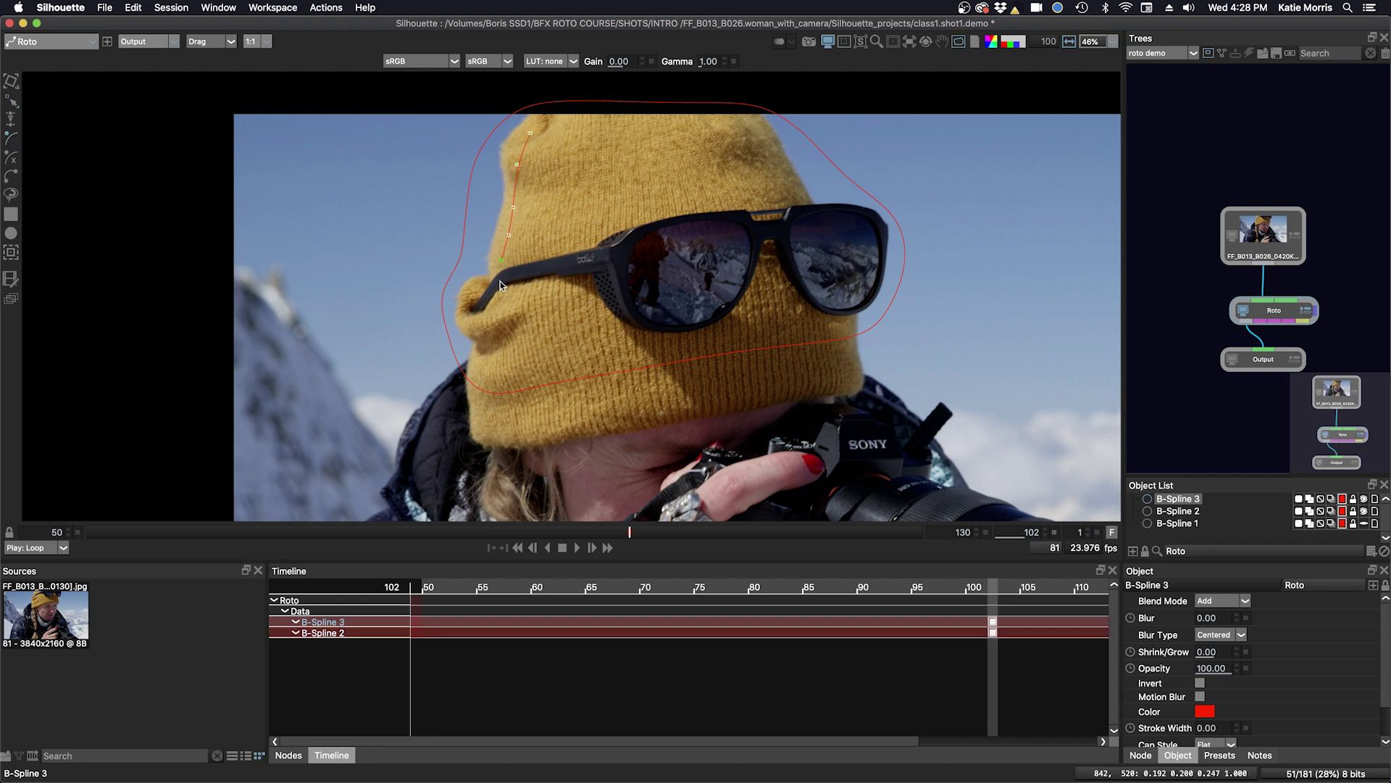
left_click(592, 350)
left_click(848, 313)
left_click(823, 225)
left_click(785, 179)
left_click(733, 117)
left_click(701, 112)
left_click(645, 113)
left_click(587, 118)
left_click(537, 117)
left_click(529, 141)
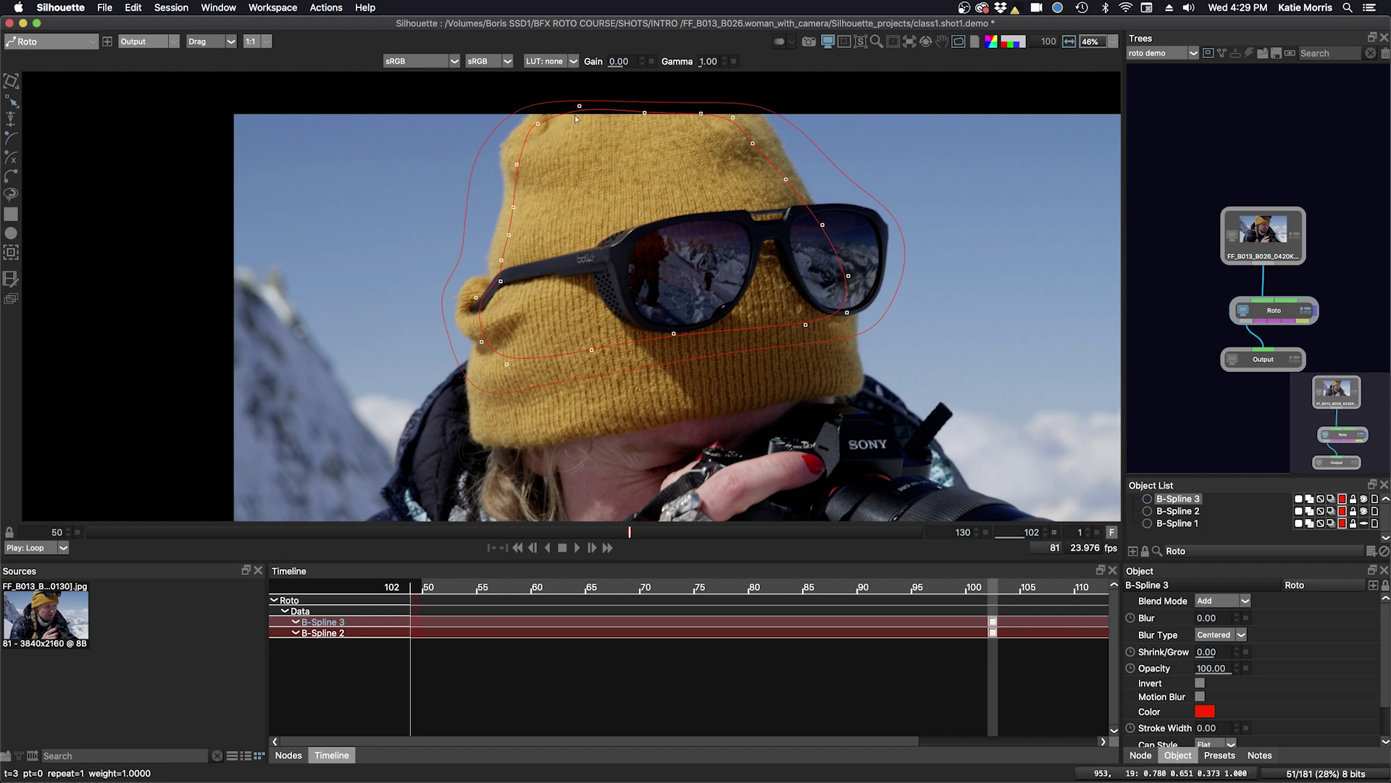
left_click_drag(644, 112, 667, 101)
left_click_drag(701, 113, 741, 113)
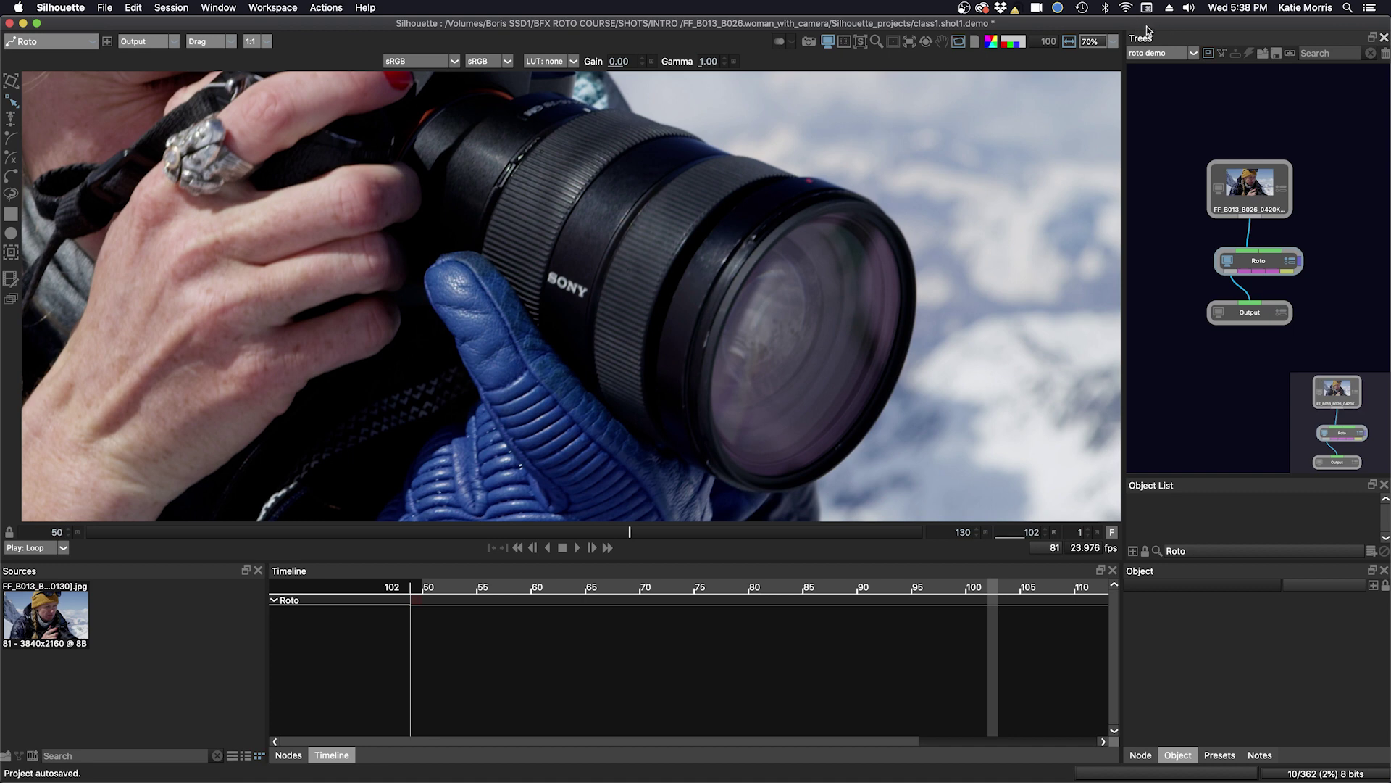
Select the Roto node and activate the Bezier shape tool.
left_click(1255, 265)
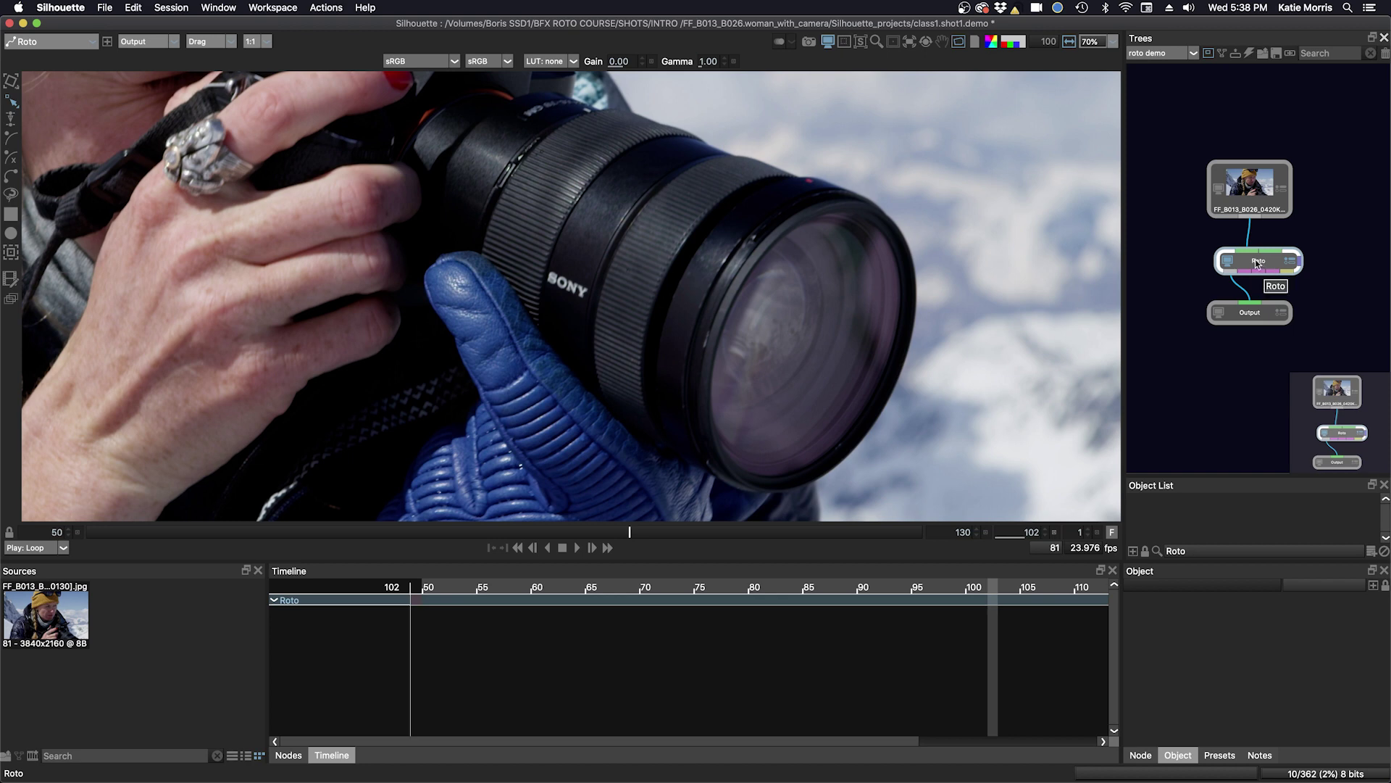
left_click(11, 177)
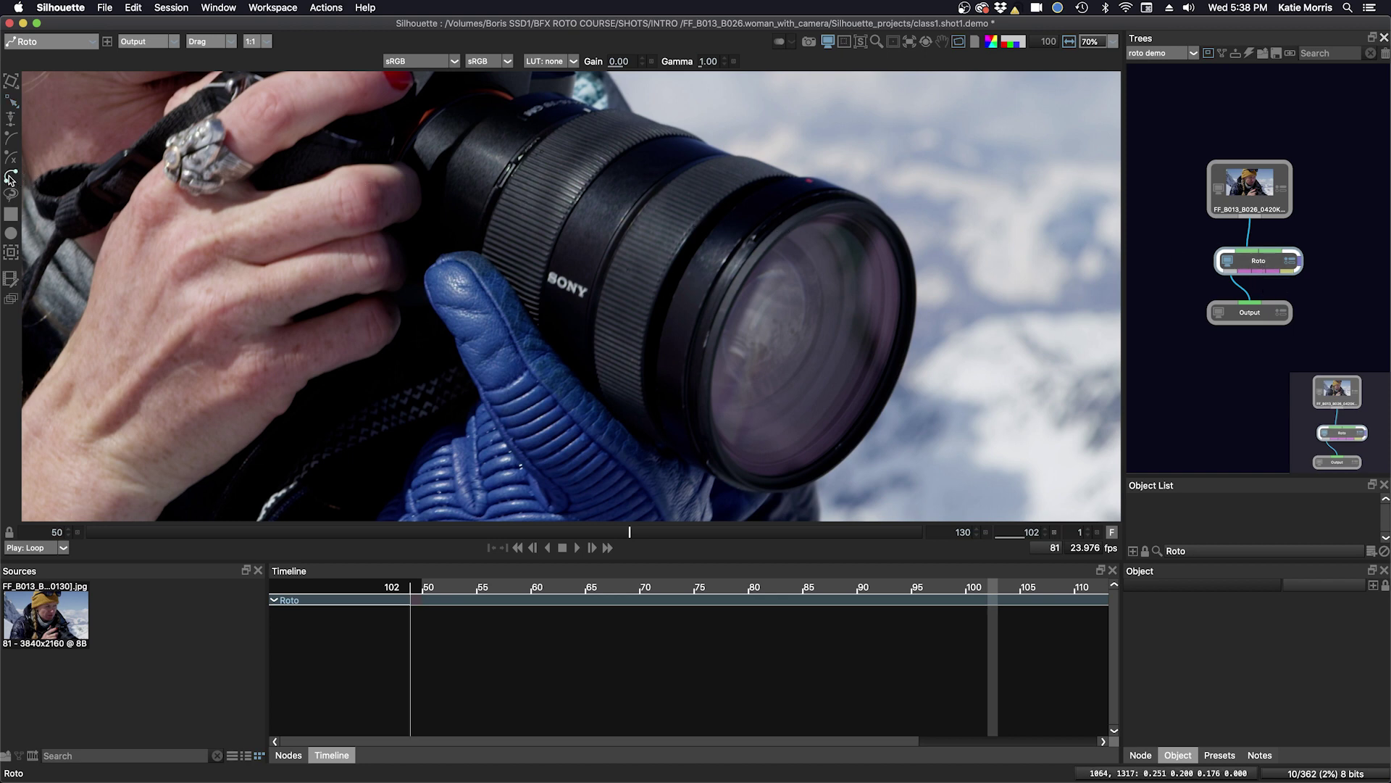
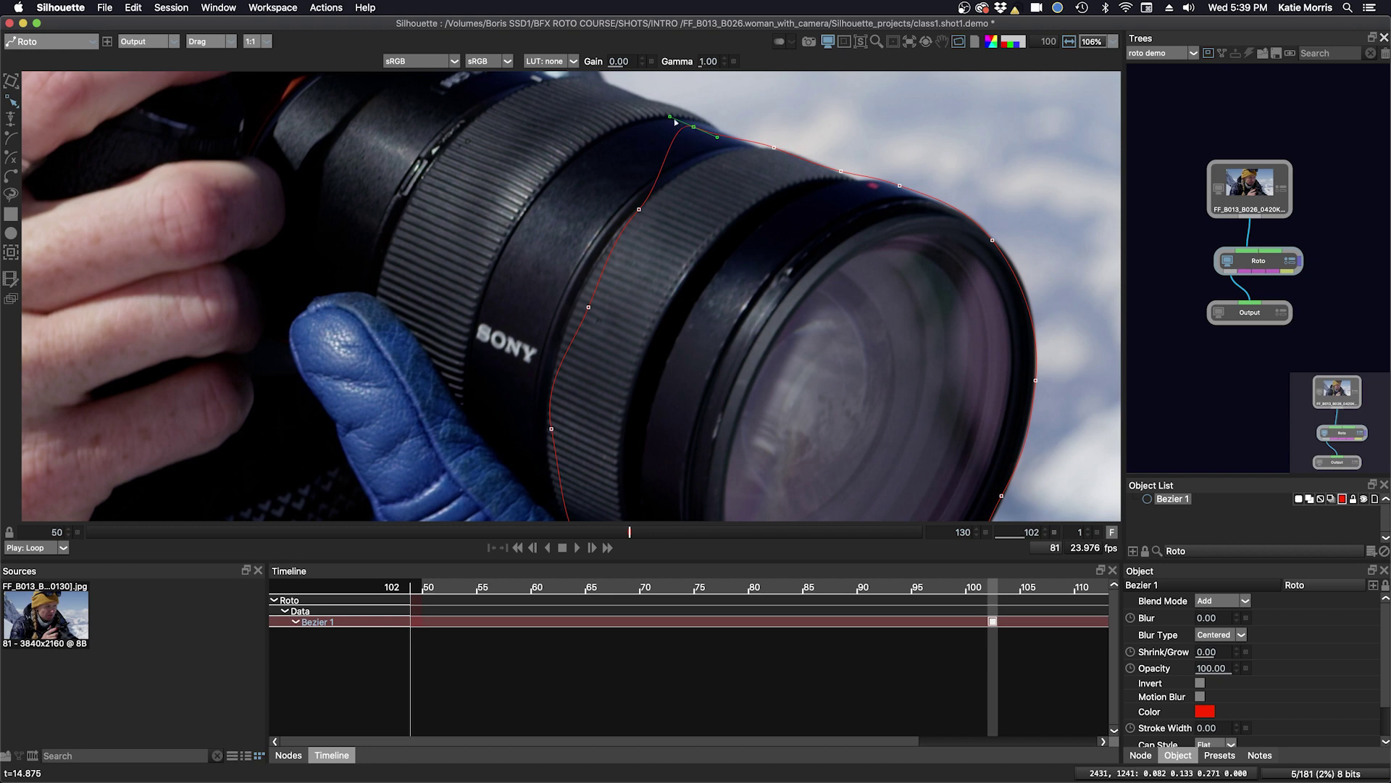
Adjust the Bezier's upper-left points and tangent handles along the lens's focus ring, converting one of the points to a corner.
left_click_drag(671, 117, 730, 167)
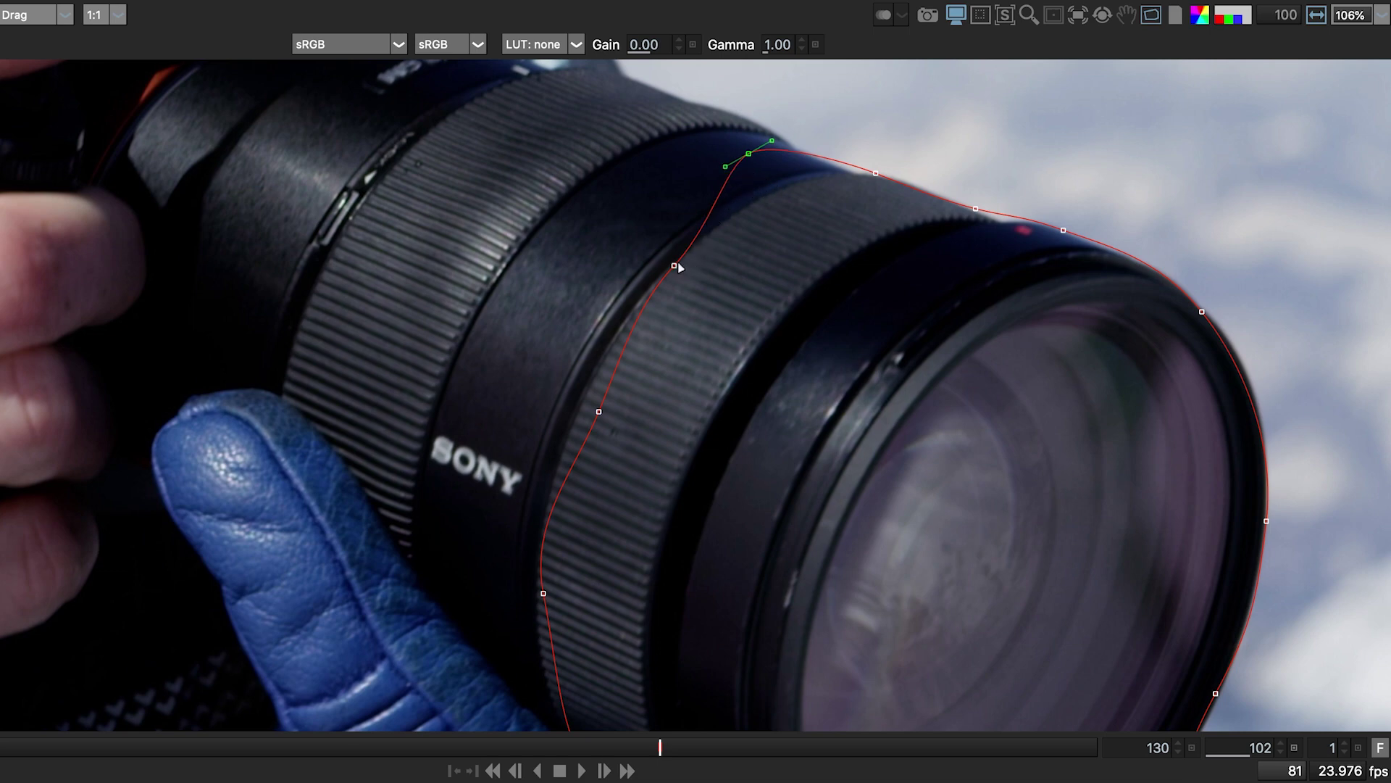
mouse_move(721, 167)
left_mouse_down()
mouse_move(728, 183)
mouse_move(734, 164)
mouse_move(700, 221)
mouse_move(725, 185)
mouse_move(725, 150)
mouse_move(710, 150)
mouse_move(727, 146)
mouse_move(711, 152)
left_mouse_up()
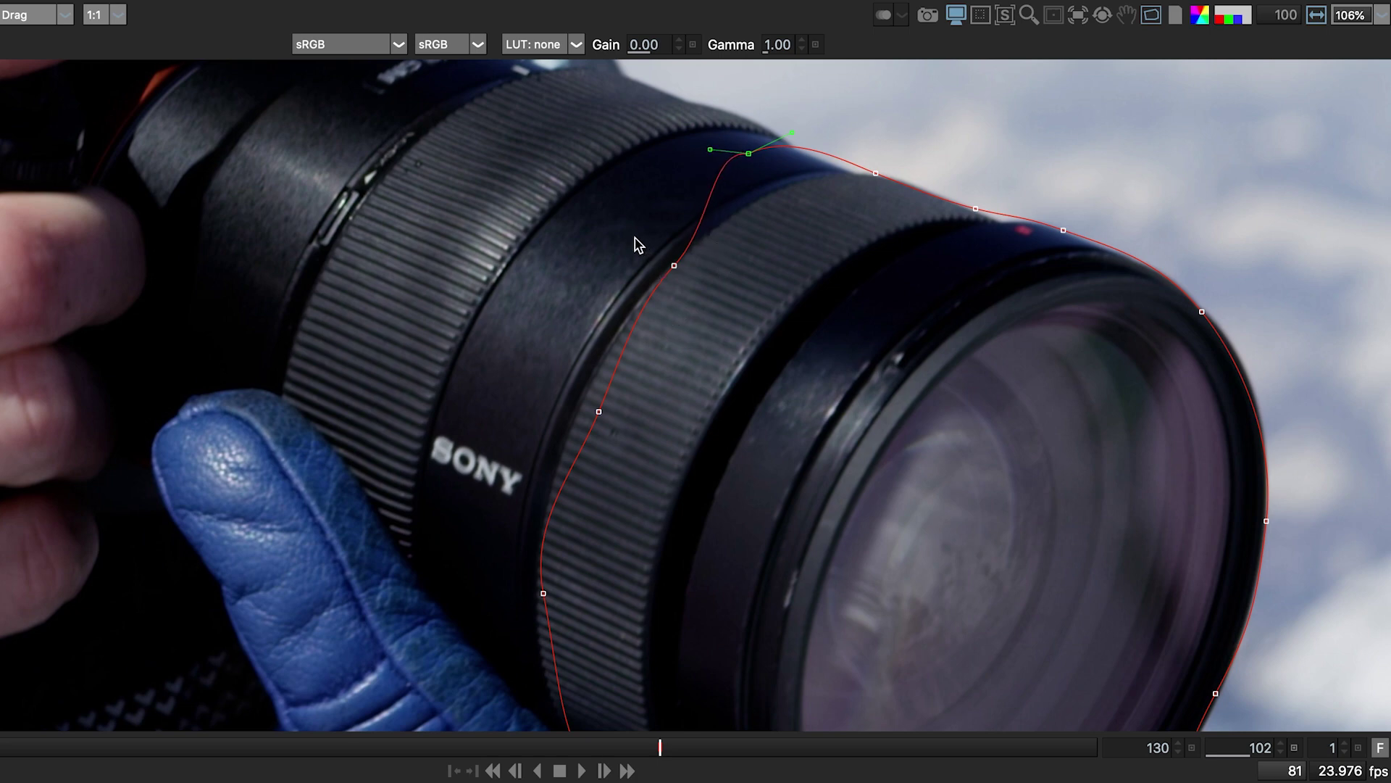
left_click(673, 266)
right_click(674, 265)
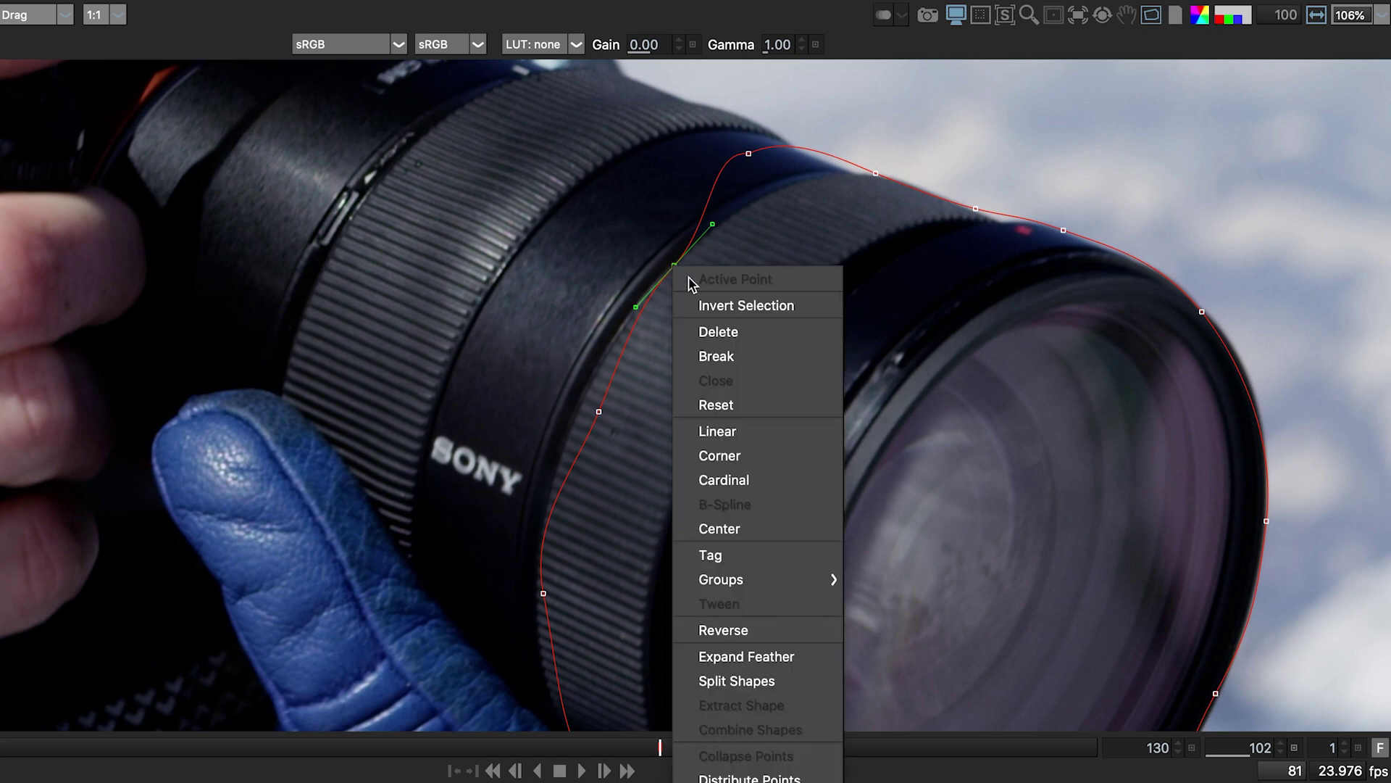
left_click(726, 457)
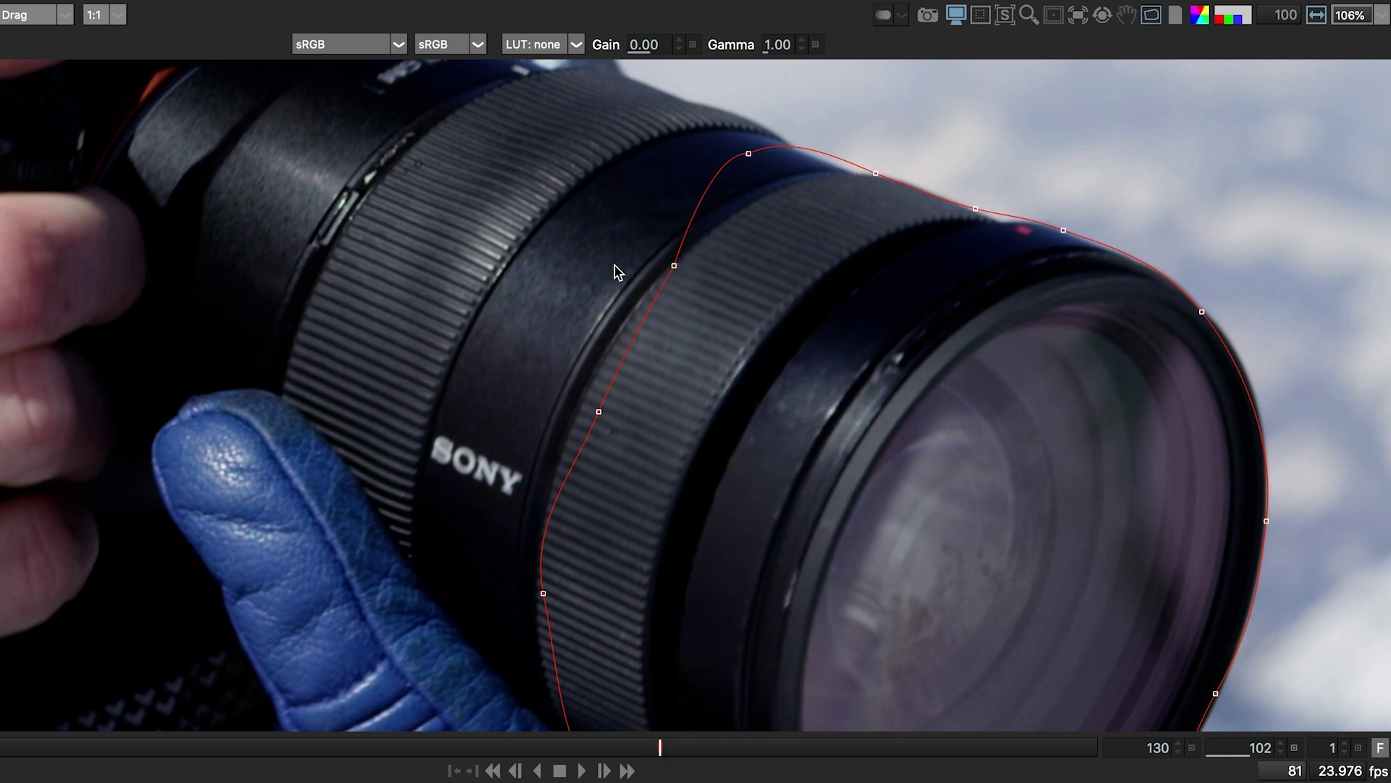
left_click_drag(674, 265, 623, 270)
left_click_drag(598, 412, 555, 399)
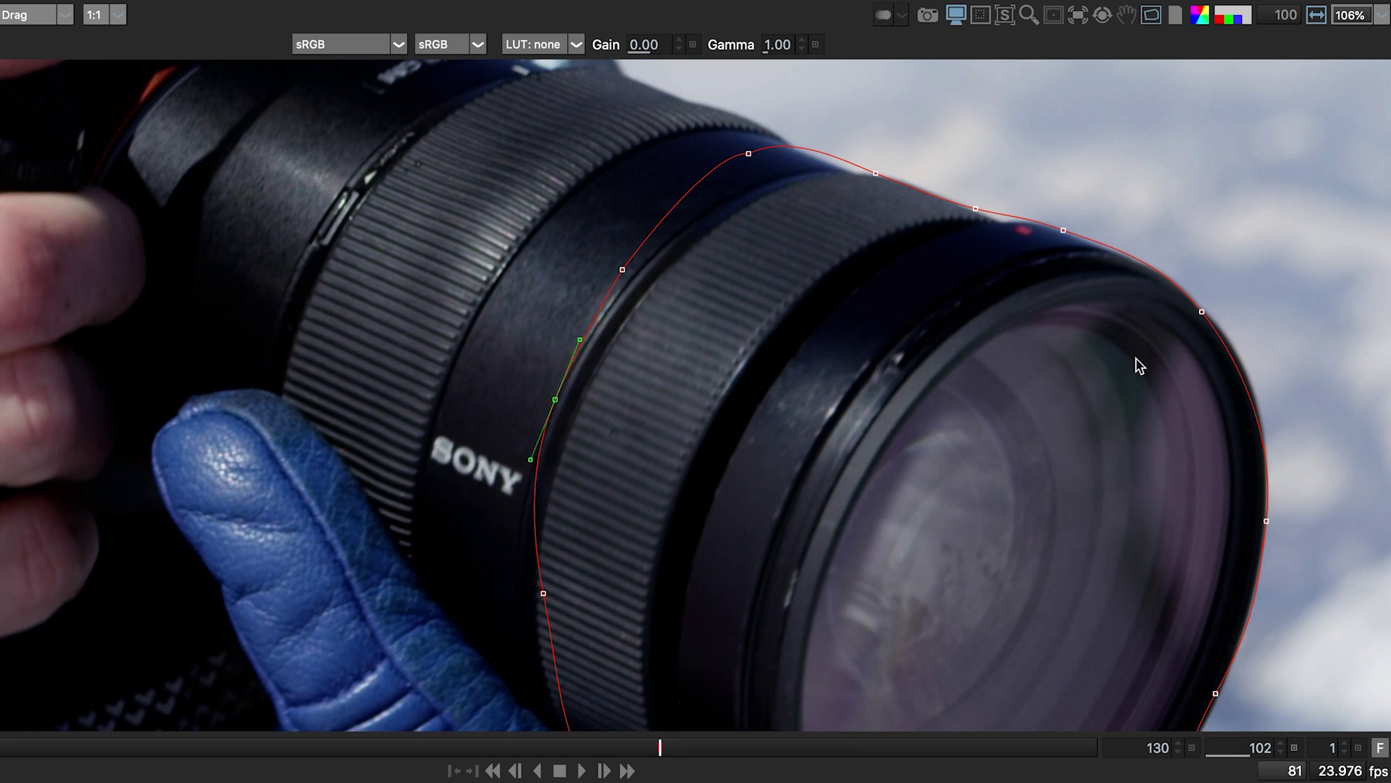
Reposition the Bezier's points and tangent handles beside the front glass so the curve follows the lens's outer rim facing the snow.
left_click_drag(1204, 315, 1165, 316)
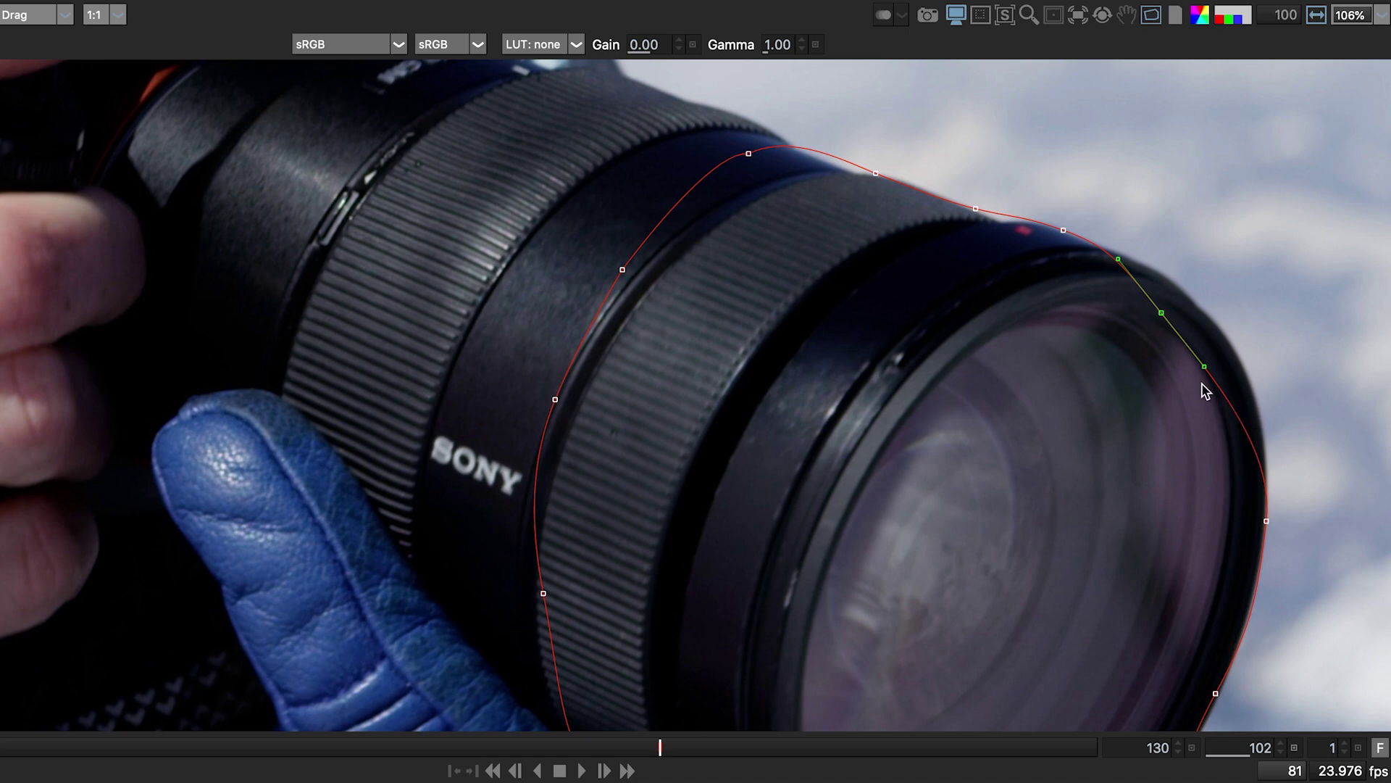
left_click_drag(1222, 398, 1236, 362)
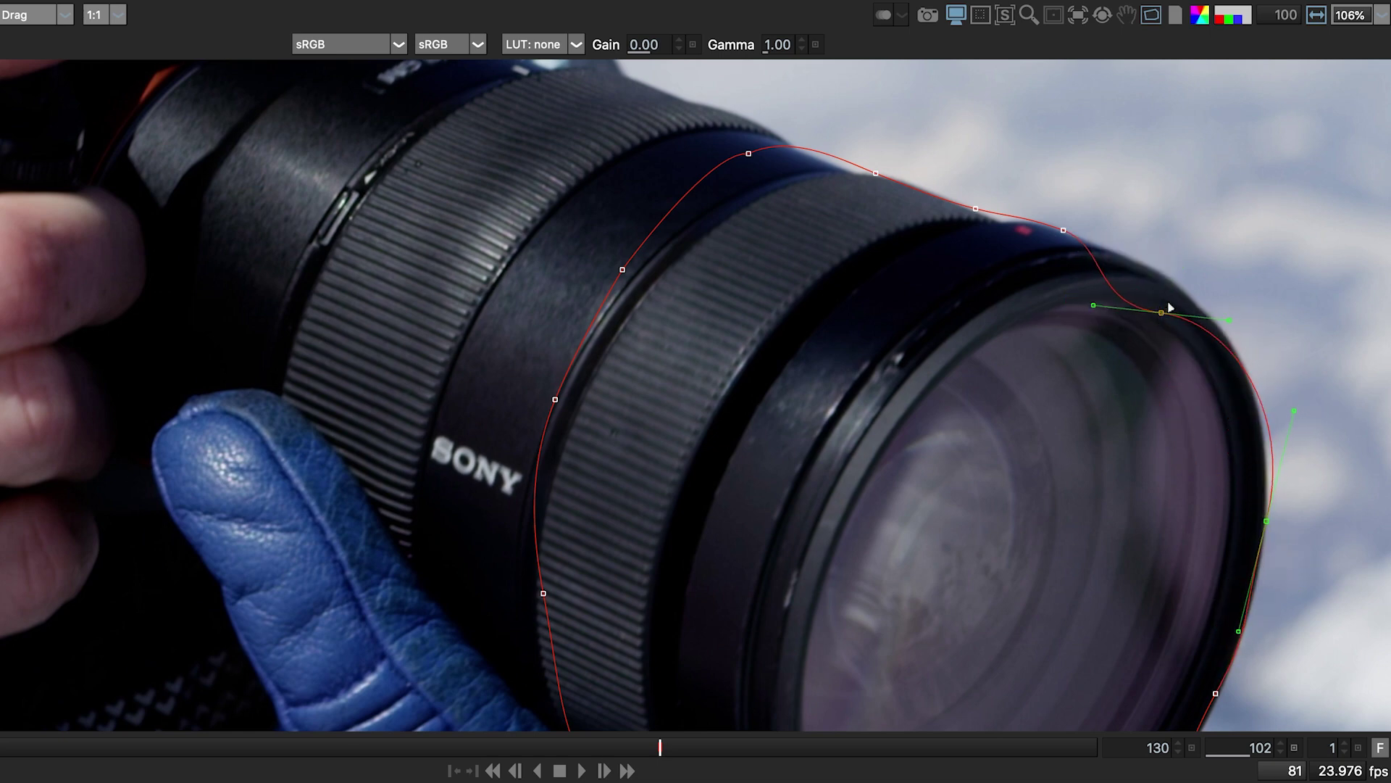
mouse_move(1171, 308)
left_mouse_down()
mouse_move(1135, 289)
mouse_move(1182, 304)
mouse_move(1158, 276)
mouse_move(1184, 290)
left_mouse_up()
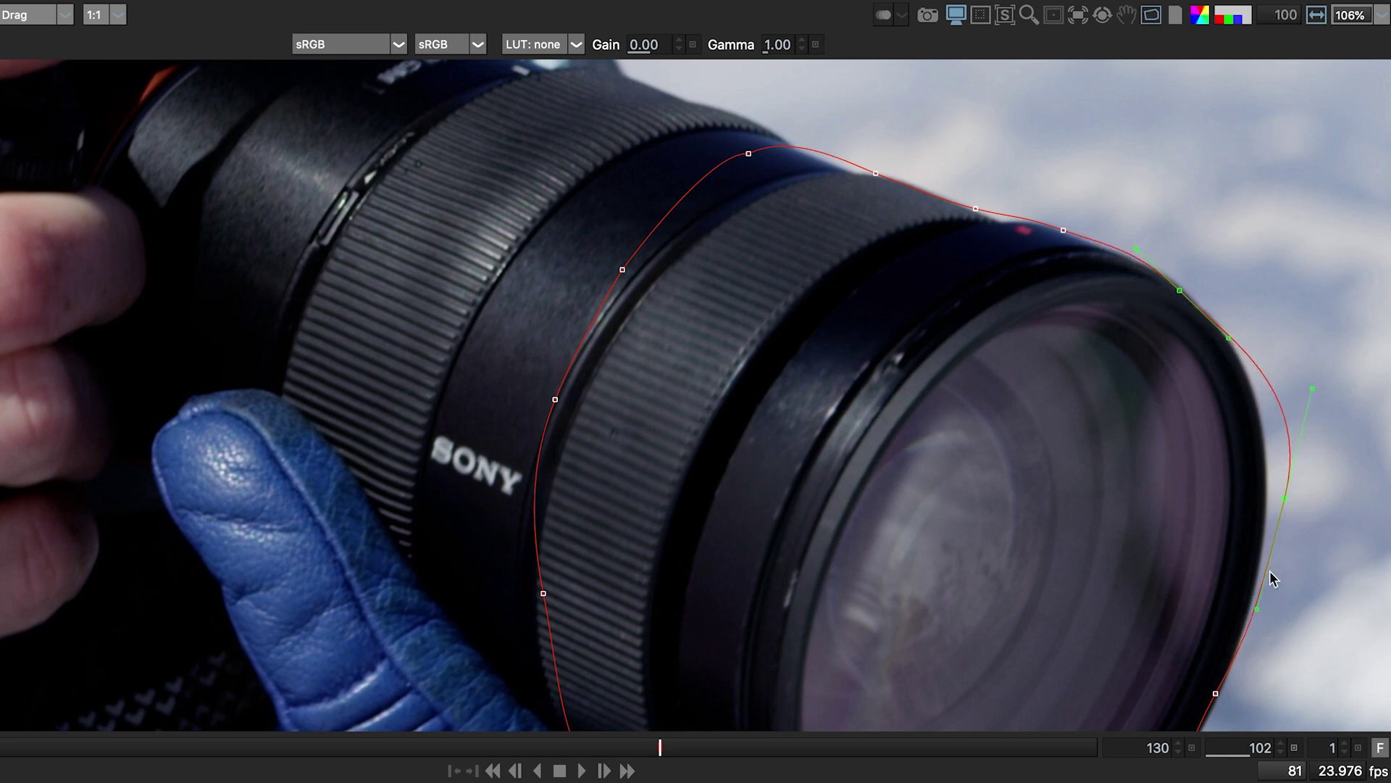
left_click_drag(1287, 500, 1272, 524)
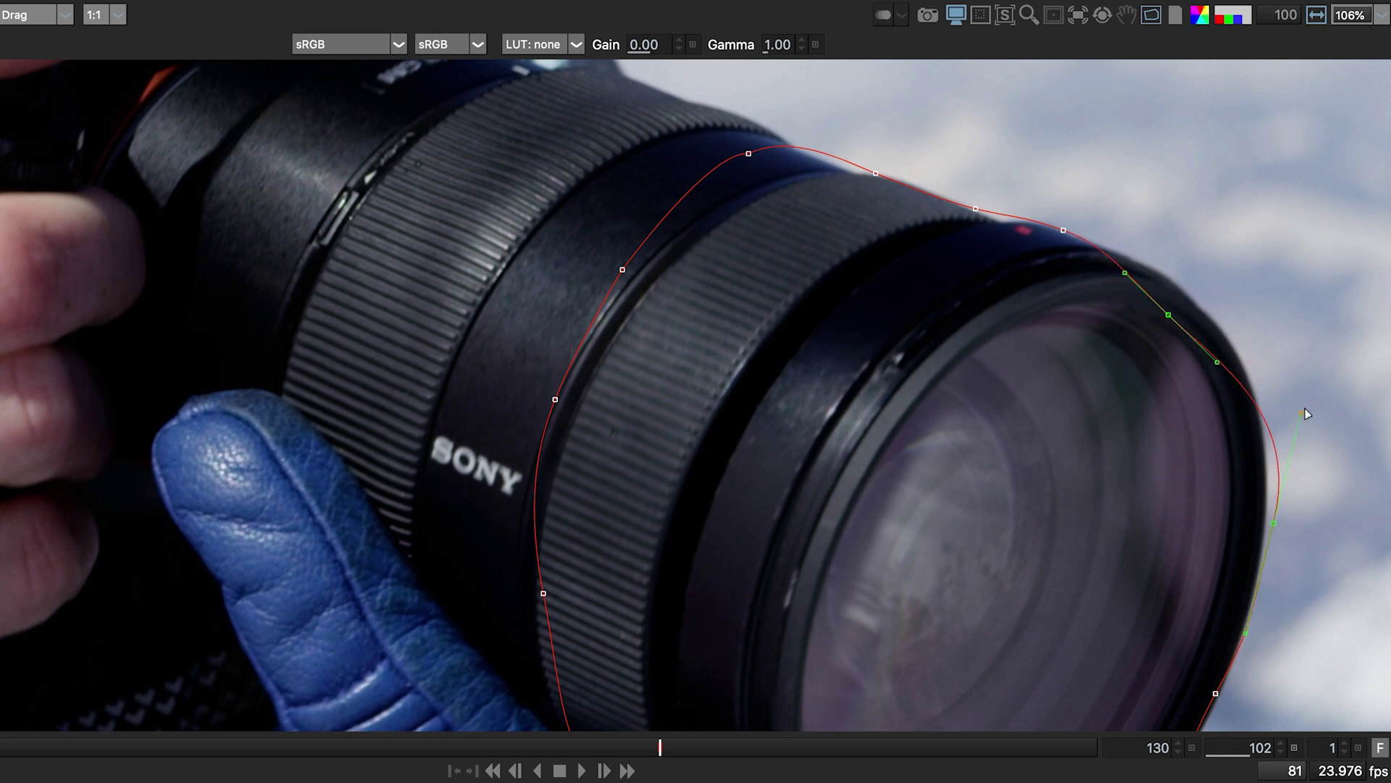
left_click_drag(1305, 414, 1283, 435)
left_click_drag(1168, 315, 1201, 297)
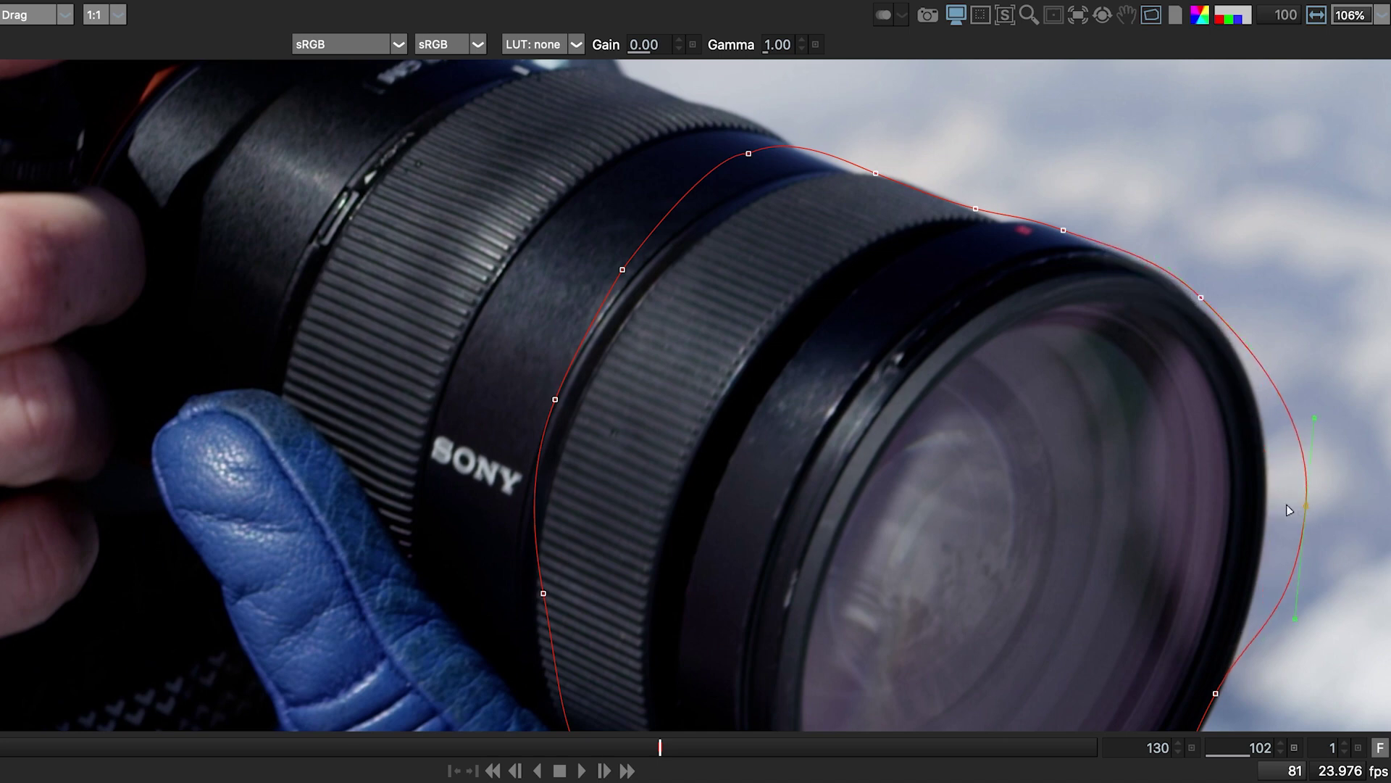
left_click_drag(1305, 506, 1272, 505)
left_click_drag(1283, 417, 1277, 440)
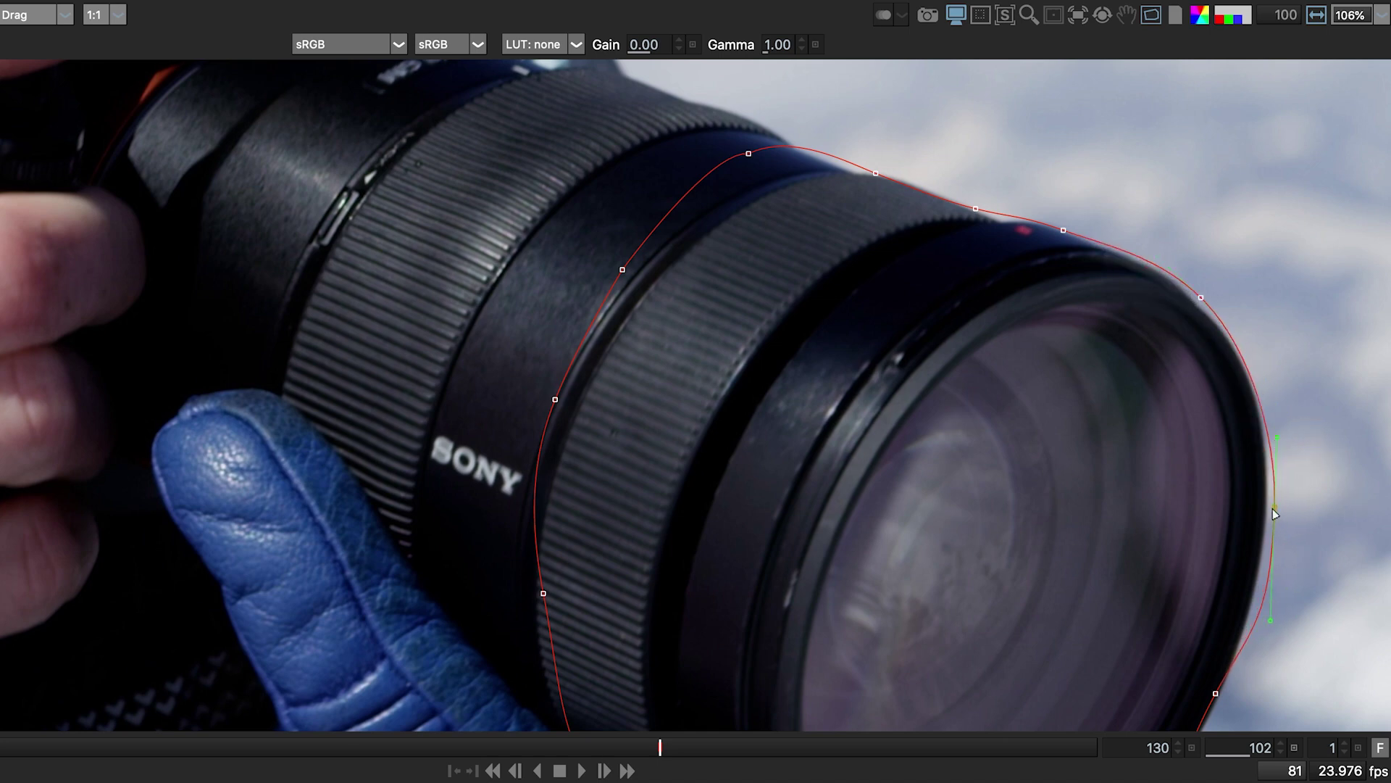
left_click_drag(1272, 508, 1263, 501)
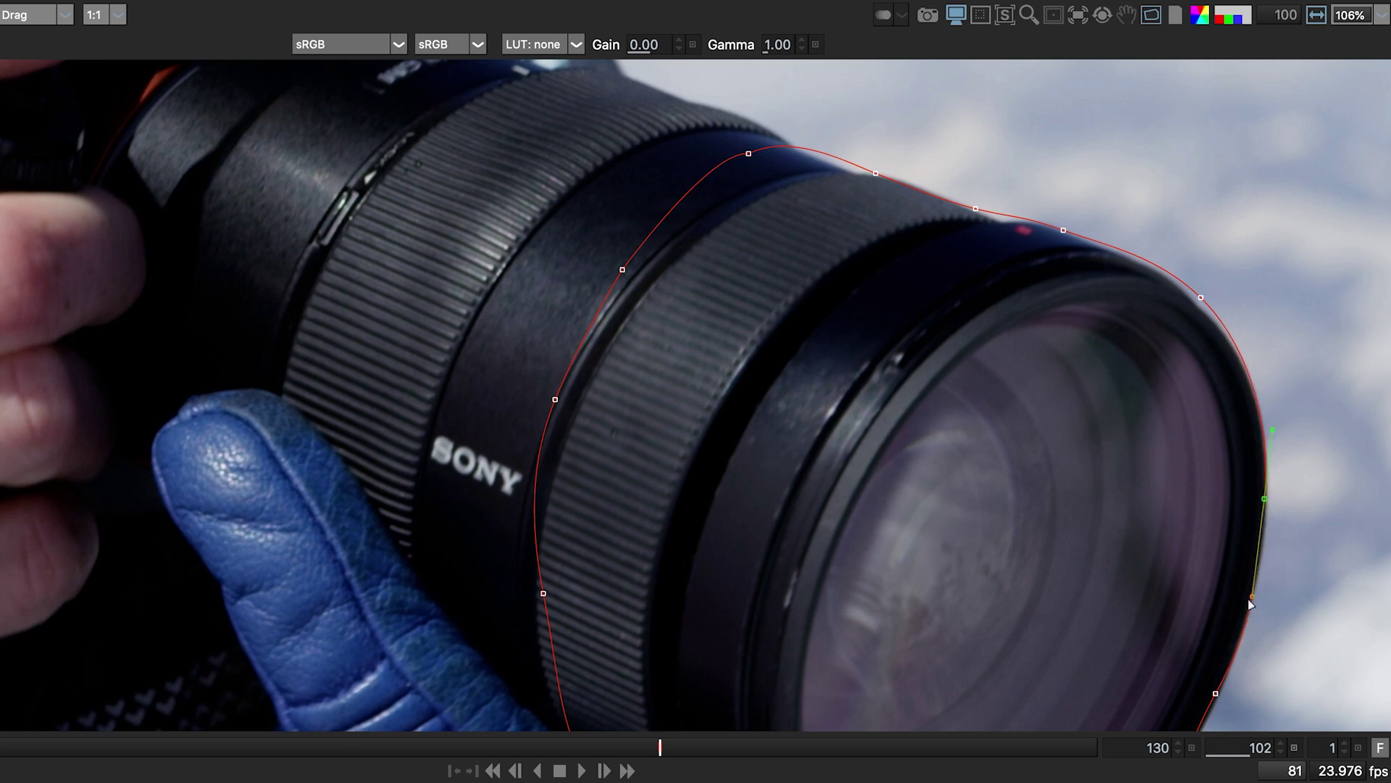
left_click(1201, 299)
left_click_drag(1201, 298, 1159, 273)
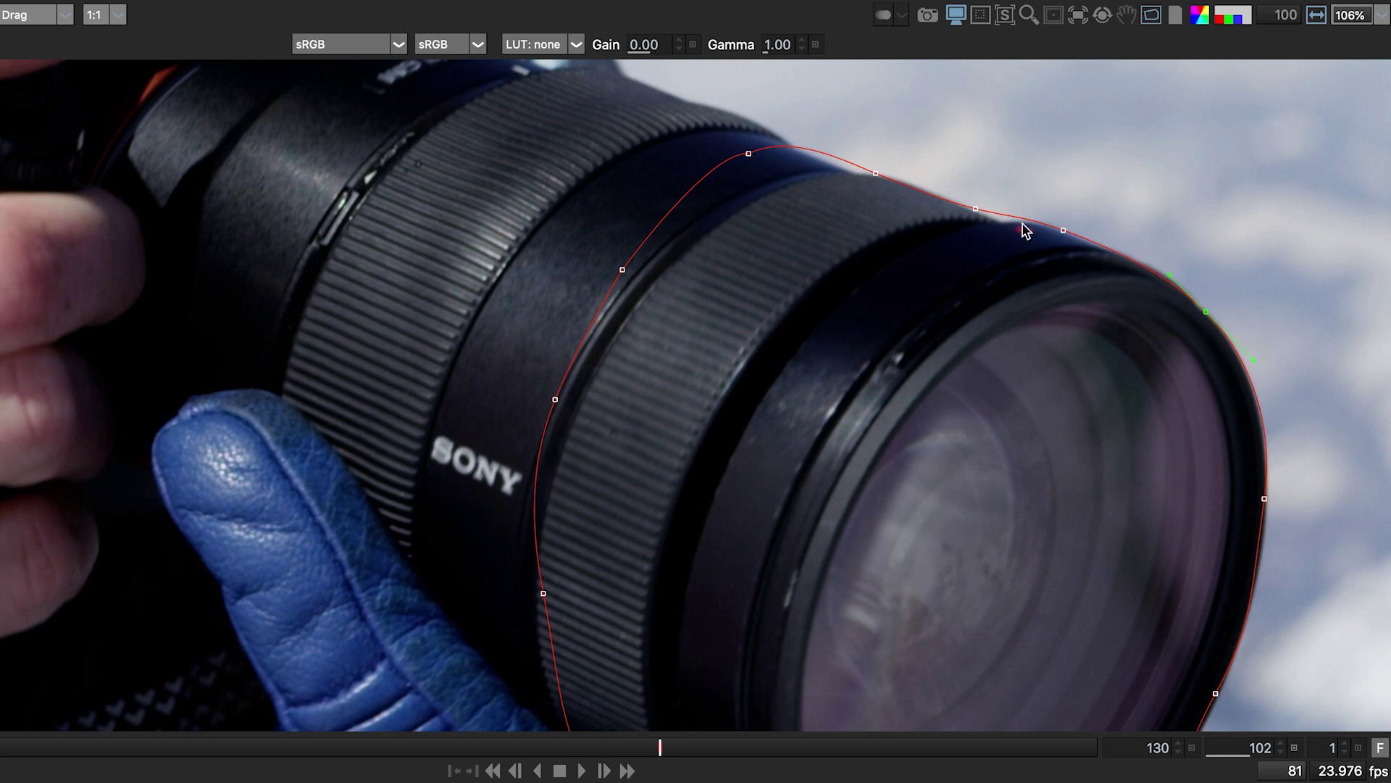
Move the Bezier's points along the upper edge of the lens and down the SONY side to fit the ribbed ring.
left_click_drag(975, 209, 994, 222)
left_click(1060, 227)
left_click(988, 228)
left_click_drag(742, 158, 733, 198)
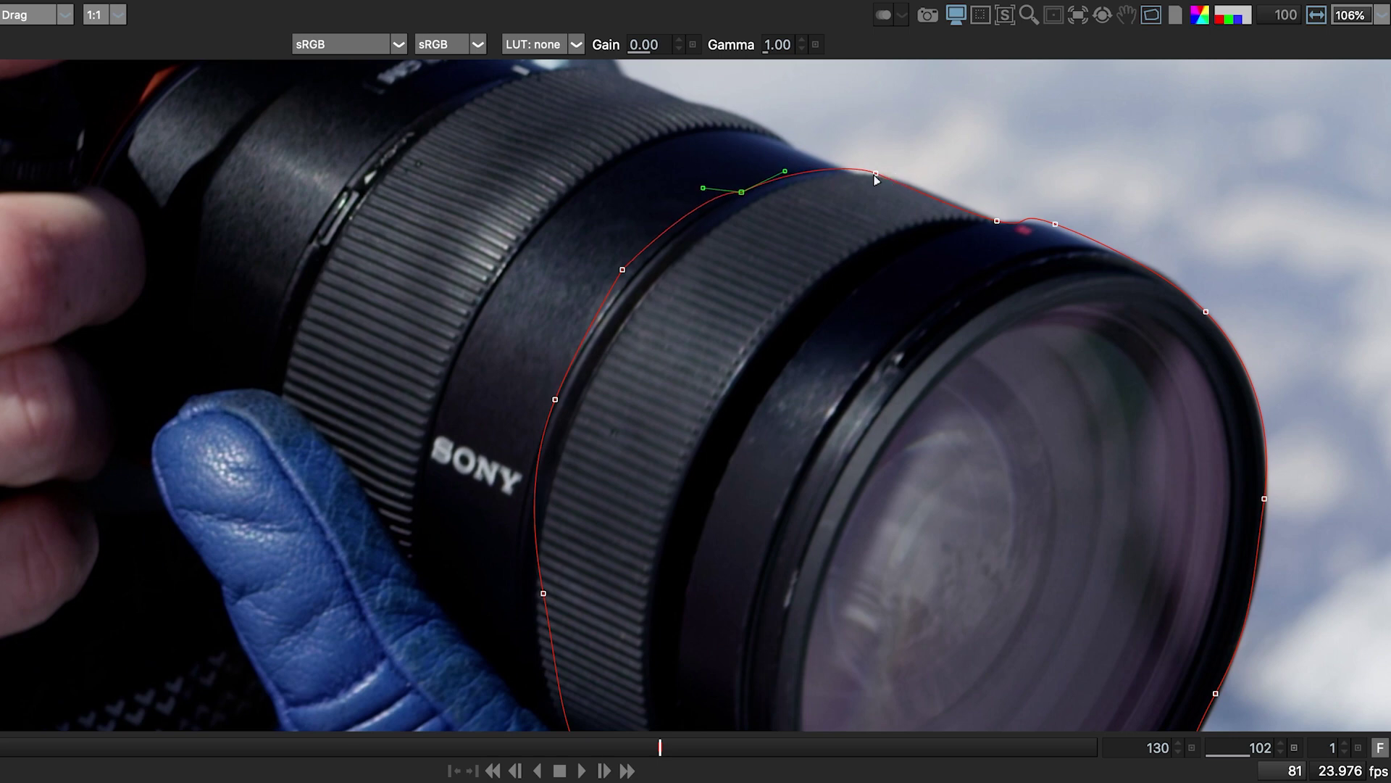
mouse_move(872, 176)
left_mouse_down()
mouse_move(887, 173)
mouse_move(881, 189)
left_mouse_up()
left_click_drag(623, 272, 616, 294)
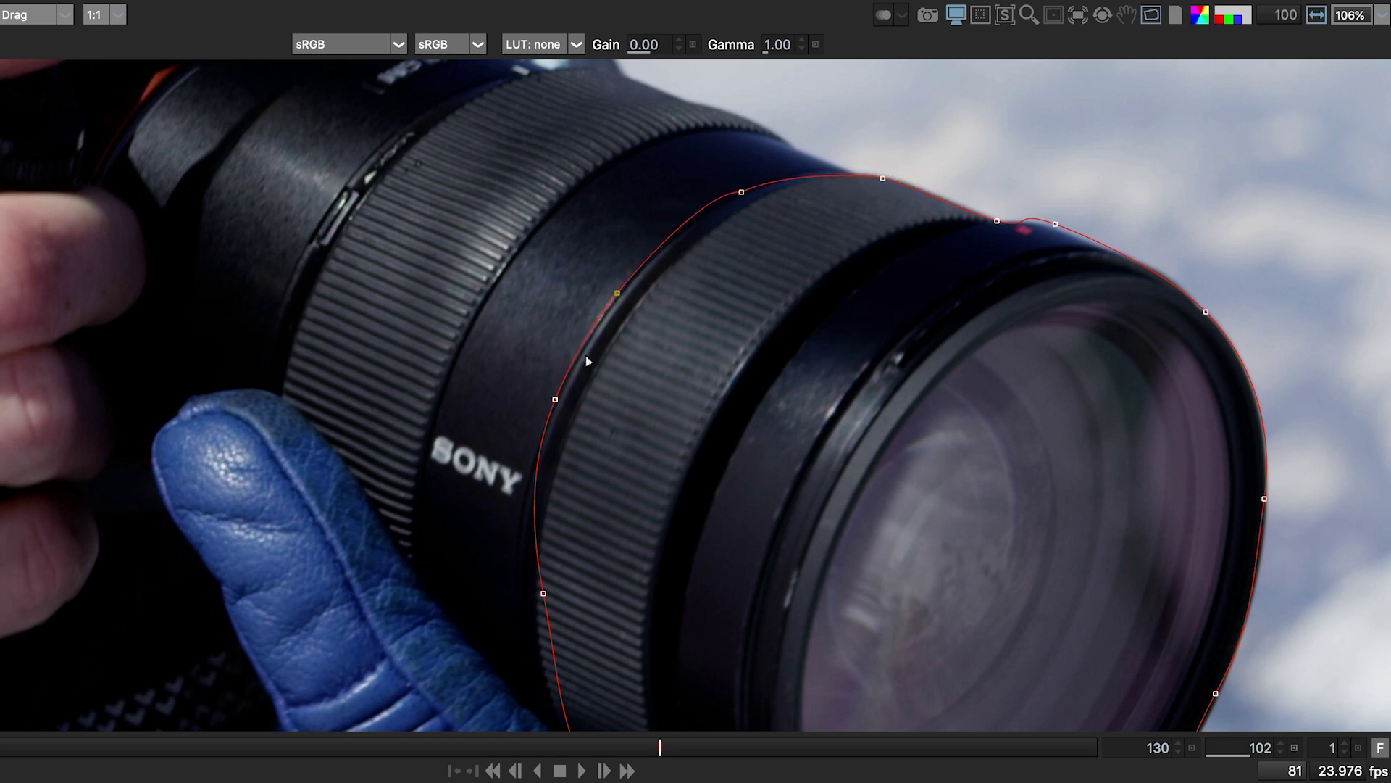
left_click_drag(556, 400, 565, 423)
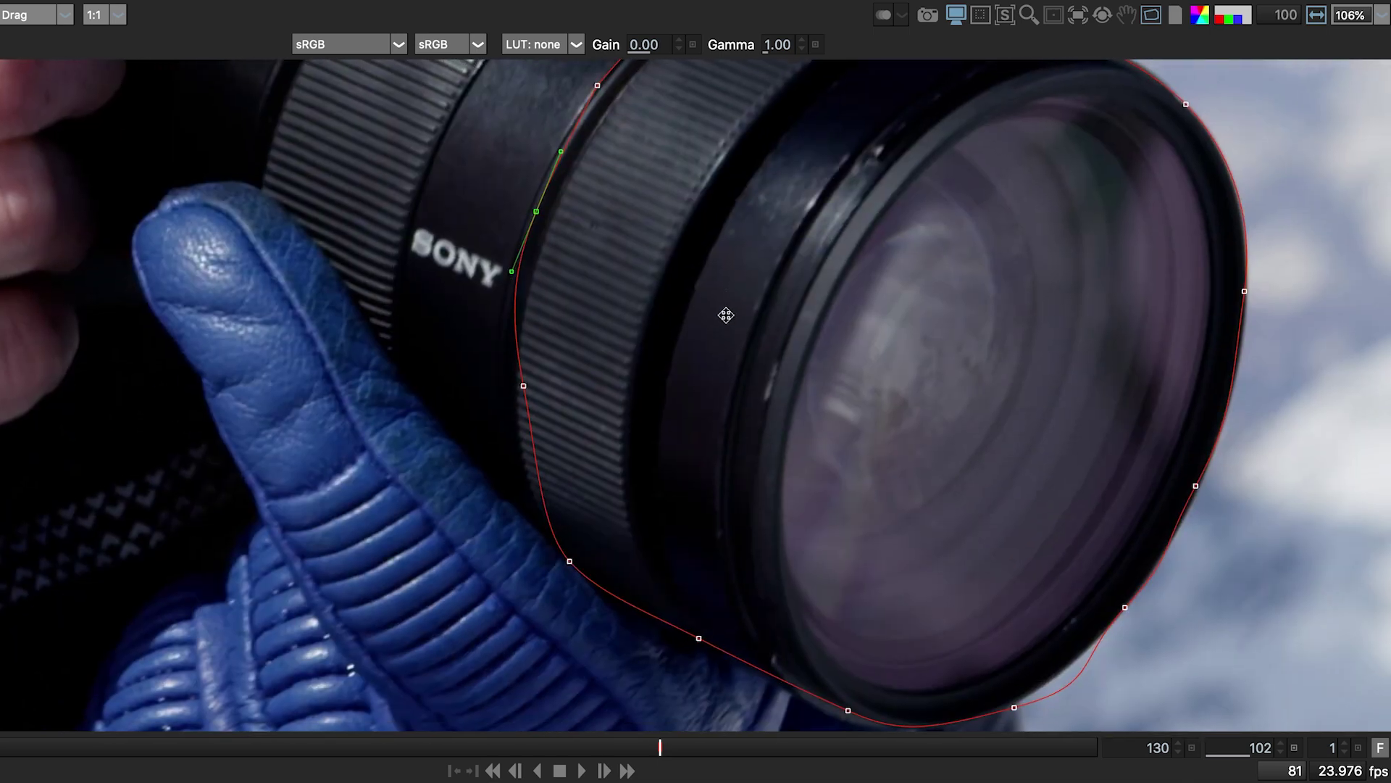
Refine the Bezier's points and tangent handles near the glove and along the lens's lower rim, and hide the Bezier shape.
left_click_drag(518, 386, 479, 408)
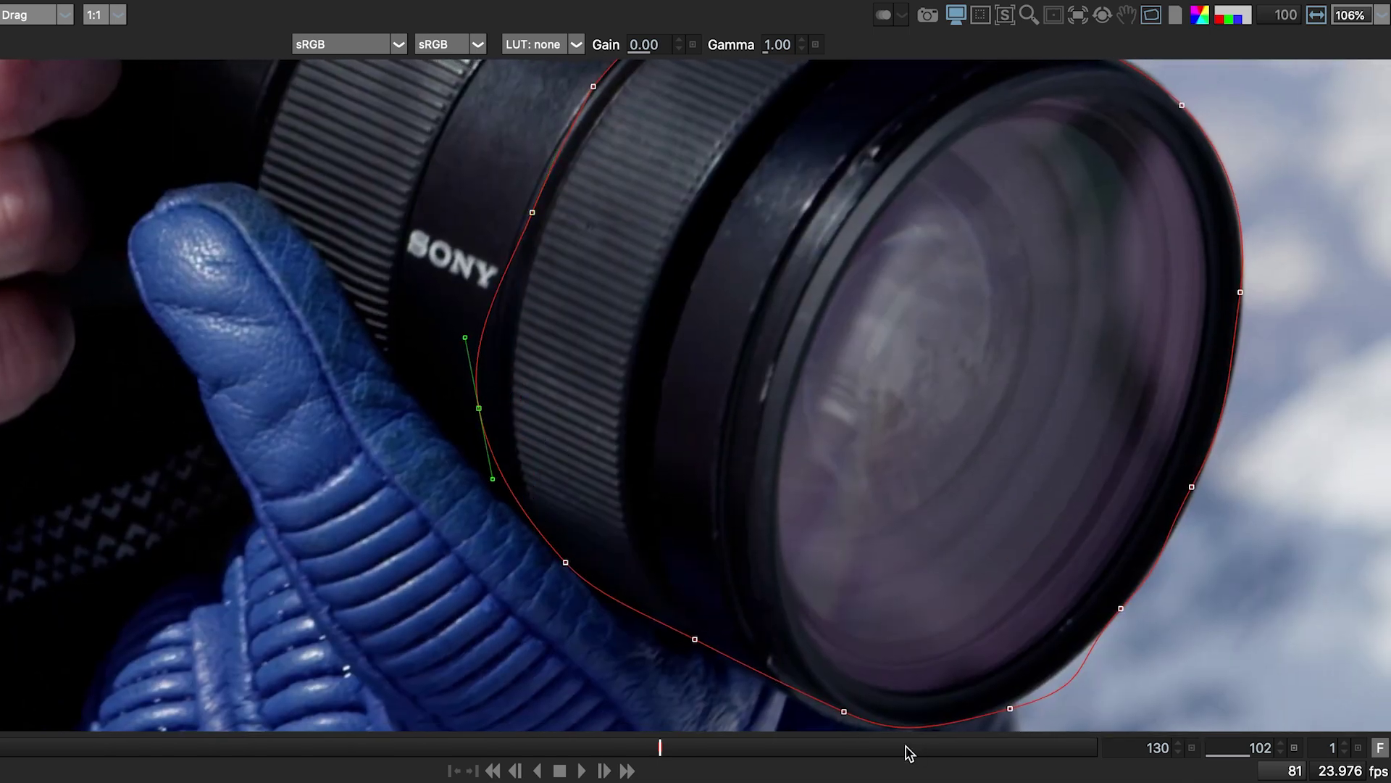
left_click(822, 710)
left_click_drag(1011, 708, 1001, 714)
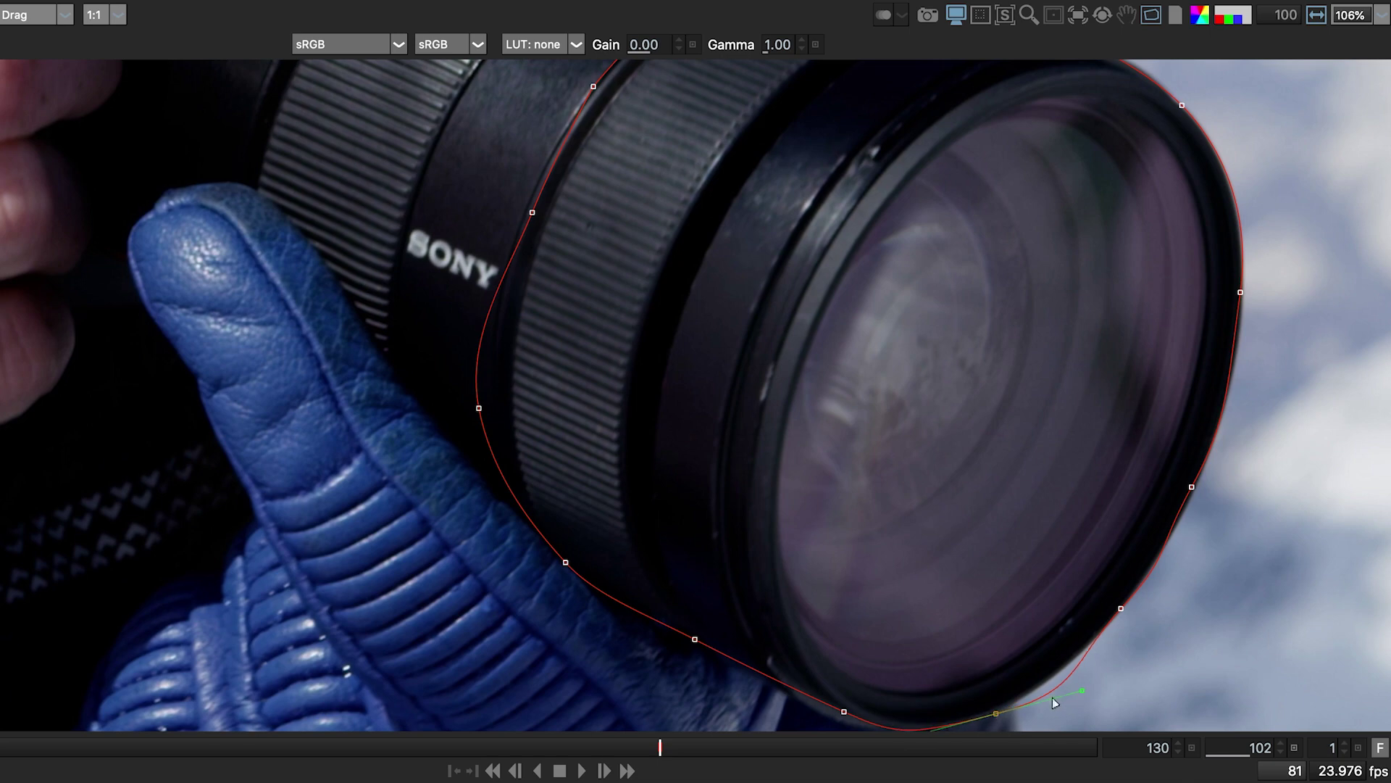
left_click_drag(1084, 691, 1071, 681)
left_click_drag(1002, 711, 1018, 700)
left_click_drag(1087, 670, 1071, 668)
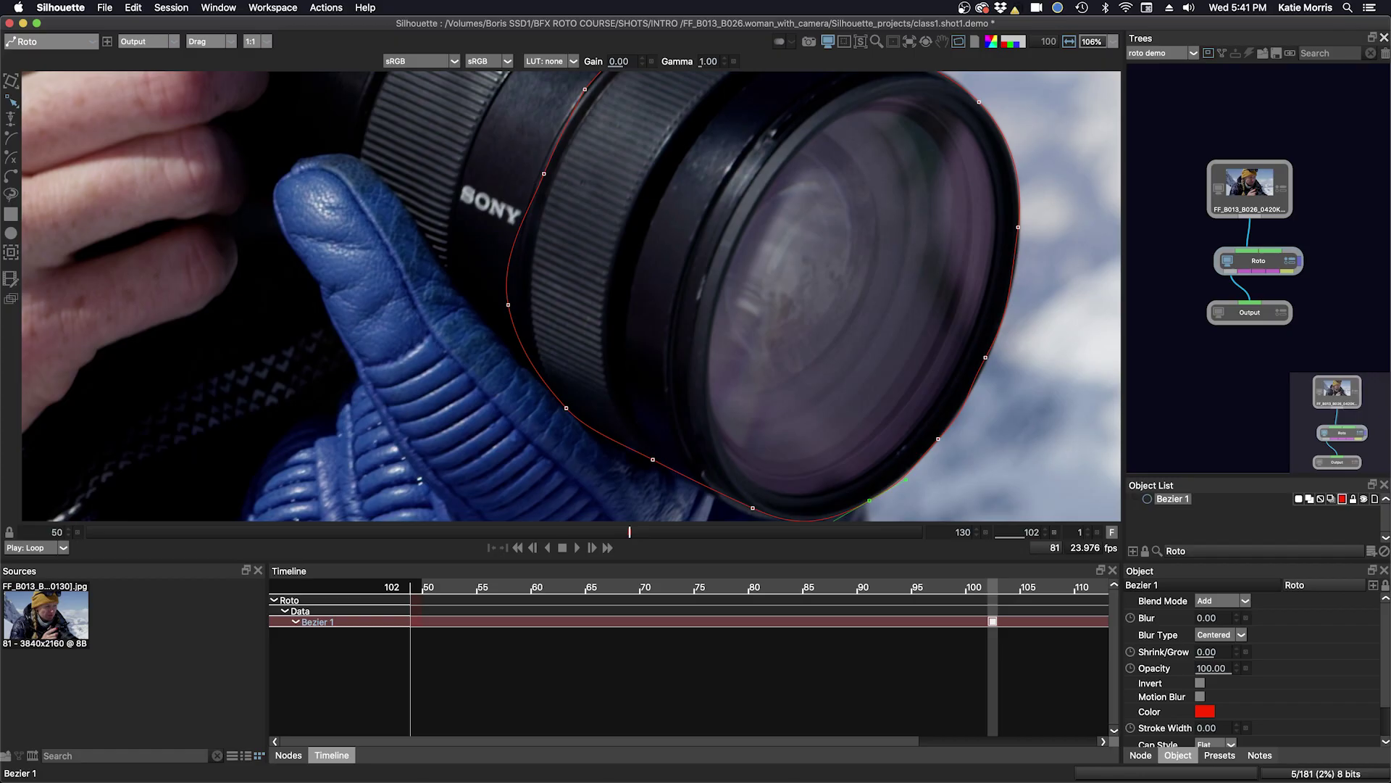
left_click(1364, 499)
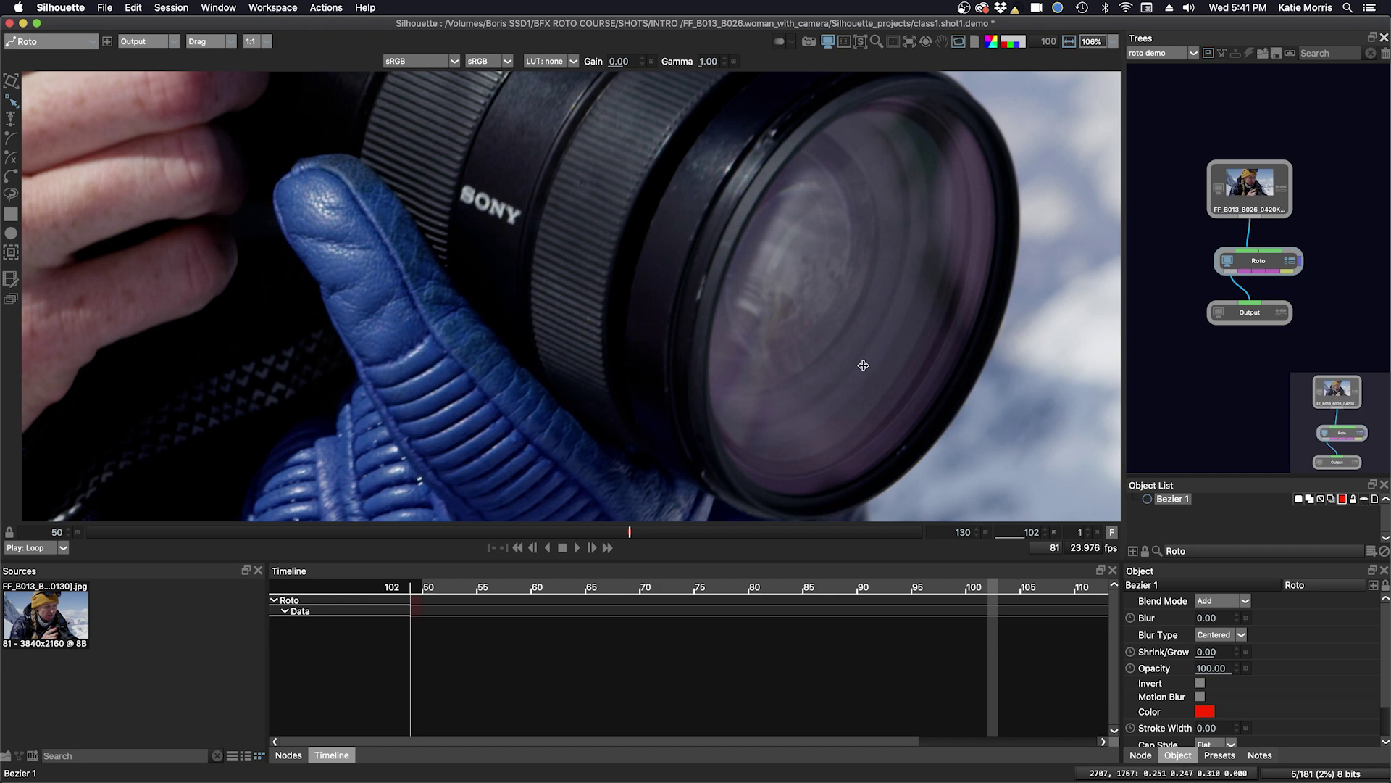
Draw a closed X-spline around the front of the lens, starting beside the glove and following the rim and ribbed ring.
left_click(545, 384)
left_click(682, 475)
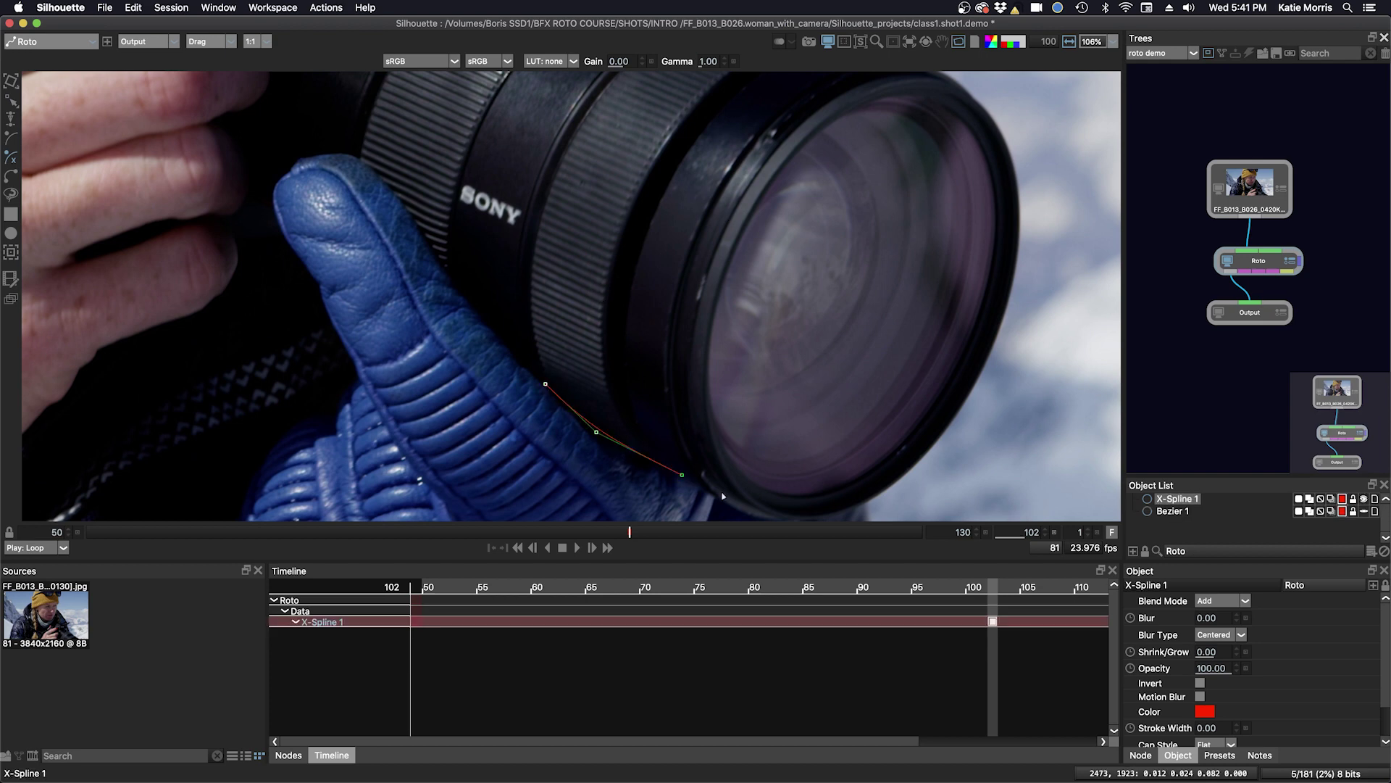
left_click(849, 506)
left_click(907, 471)
left_click(964, 416)
left_click(1025, 230)
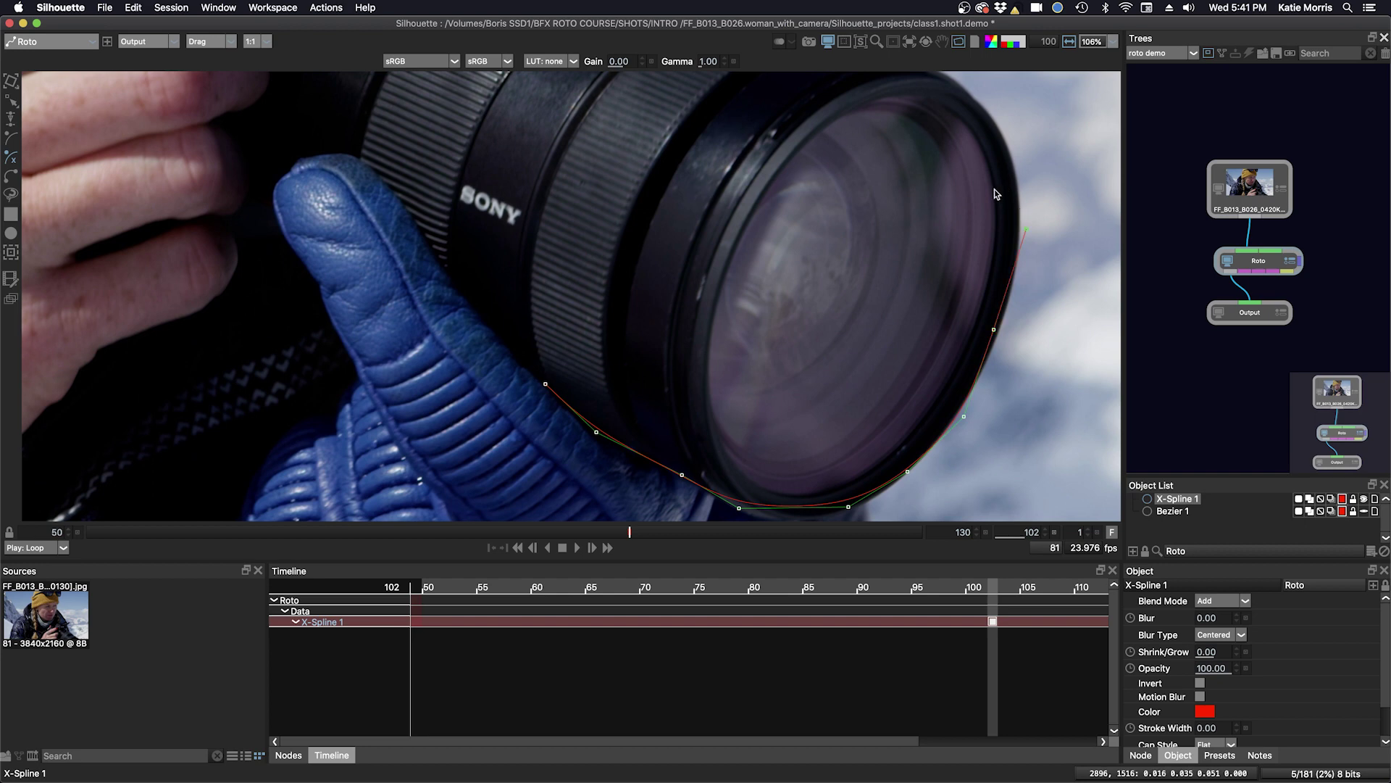
left_click_drag(995, 189, 988, 233)
scroll(993, 221, "down", 3)
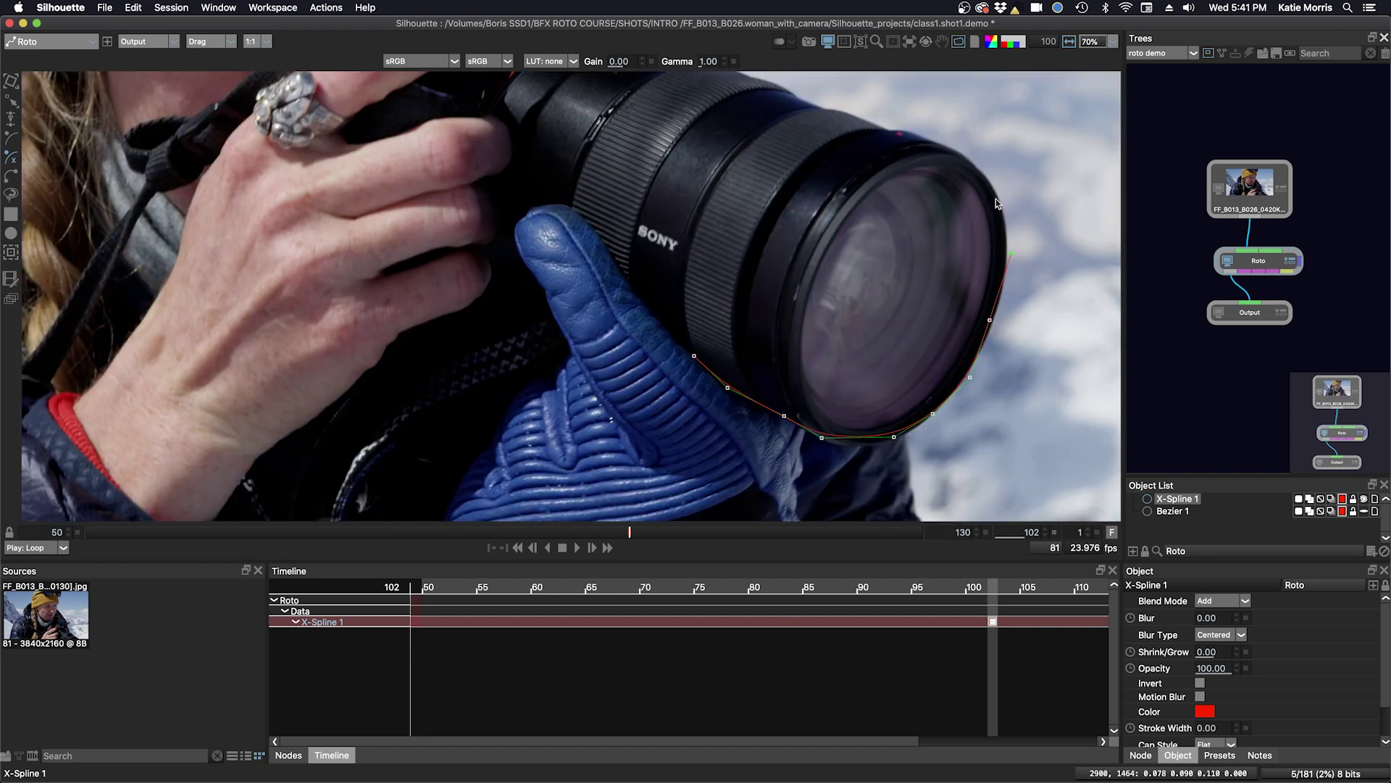
left_click(997, 196)
left_click(964, 154)
scroll(887, 132, "up", 3)
left_click(876, 124)
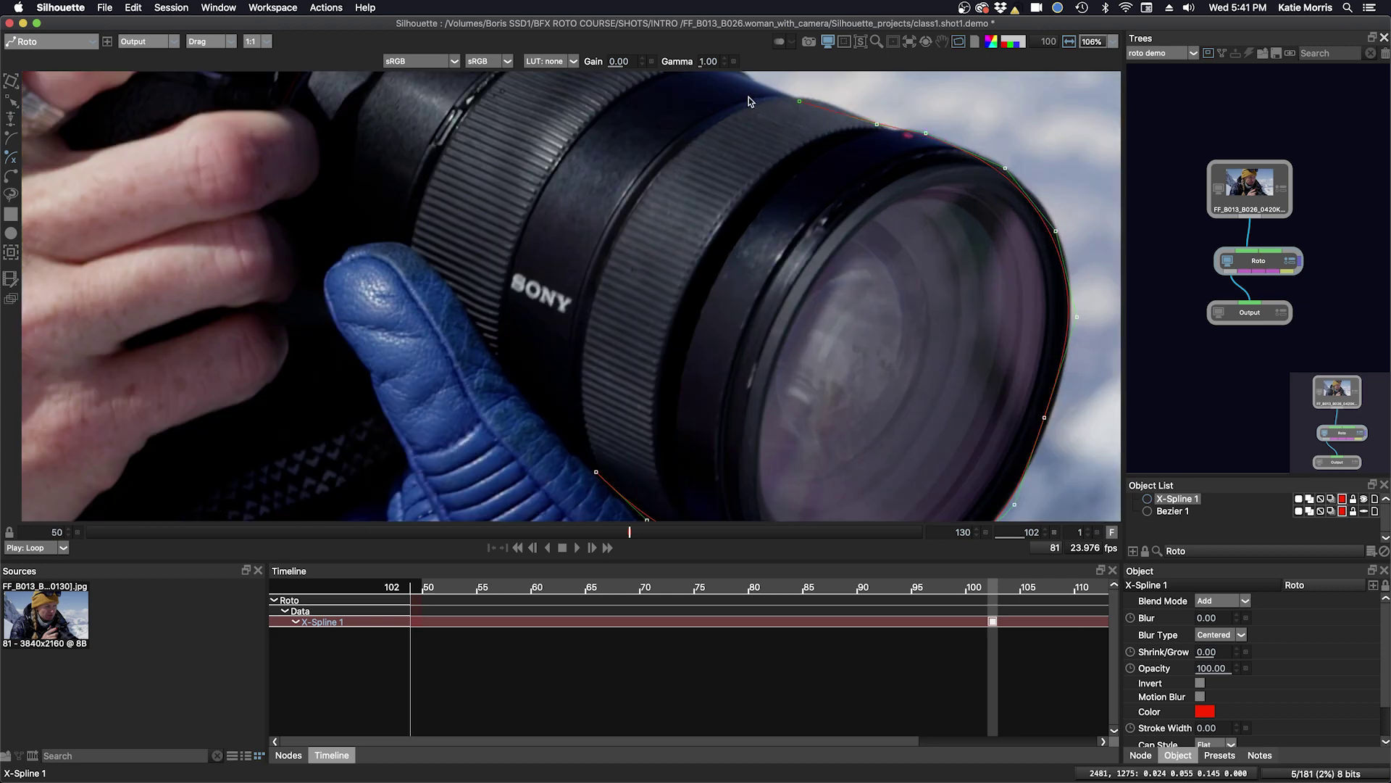
left_click(673, 138)
left_click(585, 261)
left_click(572, 368)
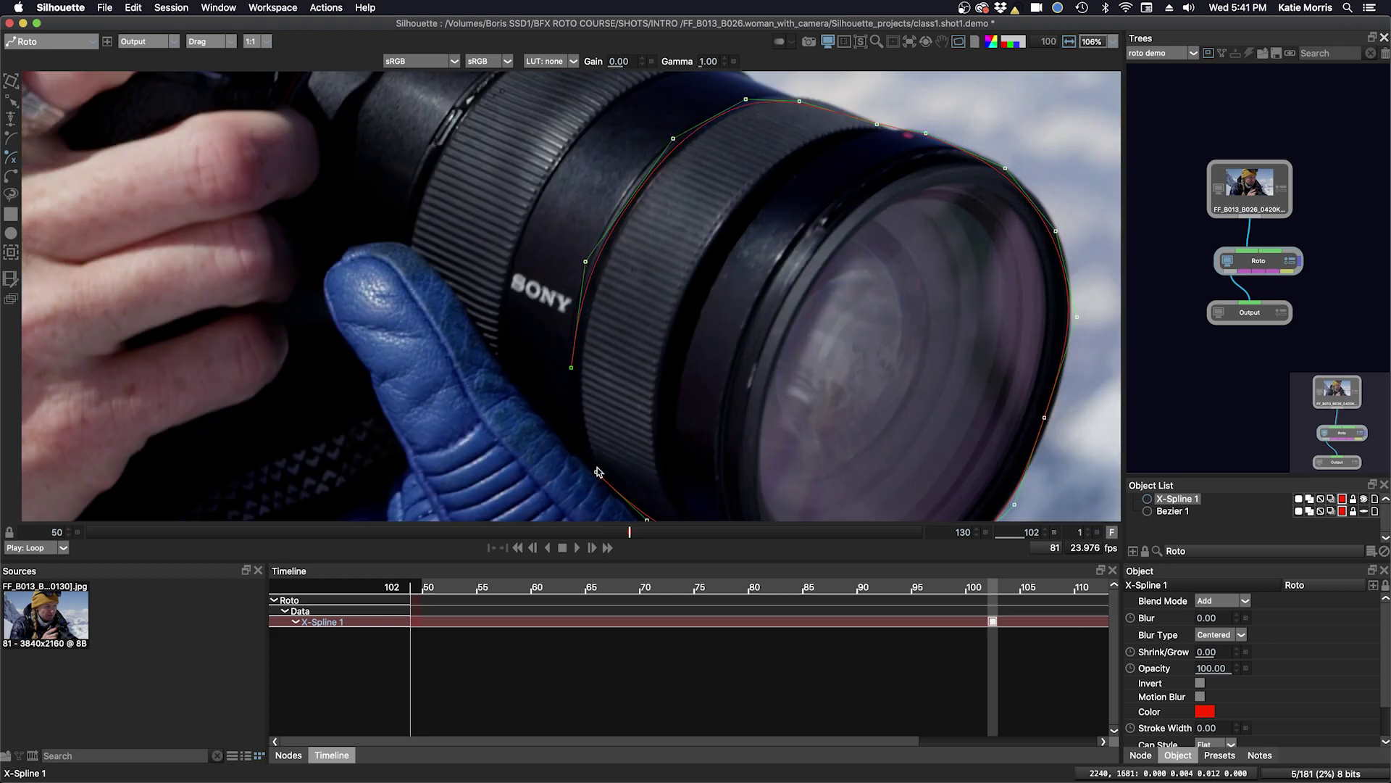
left_click(596, 474)
Pull the X-spline's control points along the glove and beneath the lens slightly outward to fit the lower edge.
left_click_drag(627, 384, 659, 293)
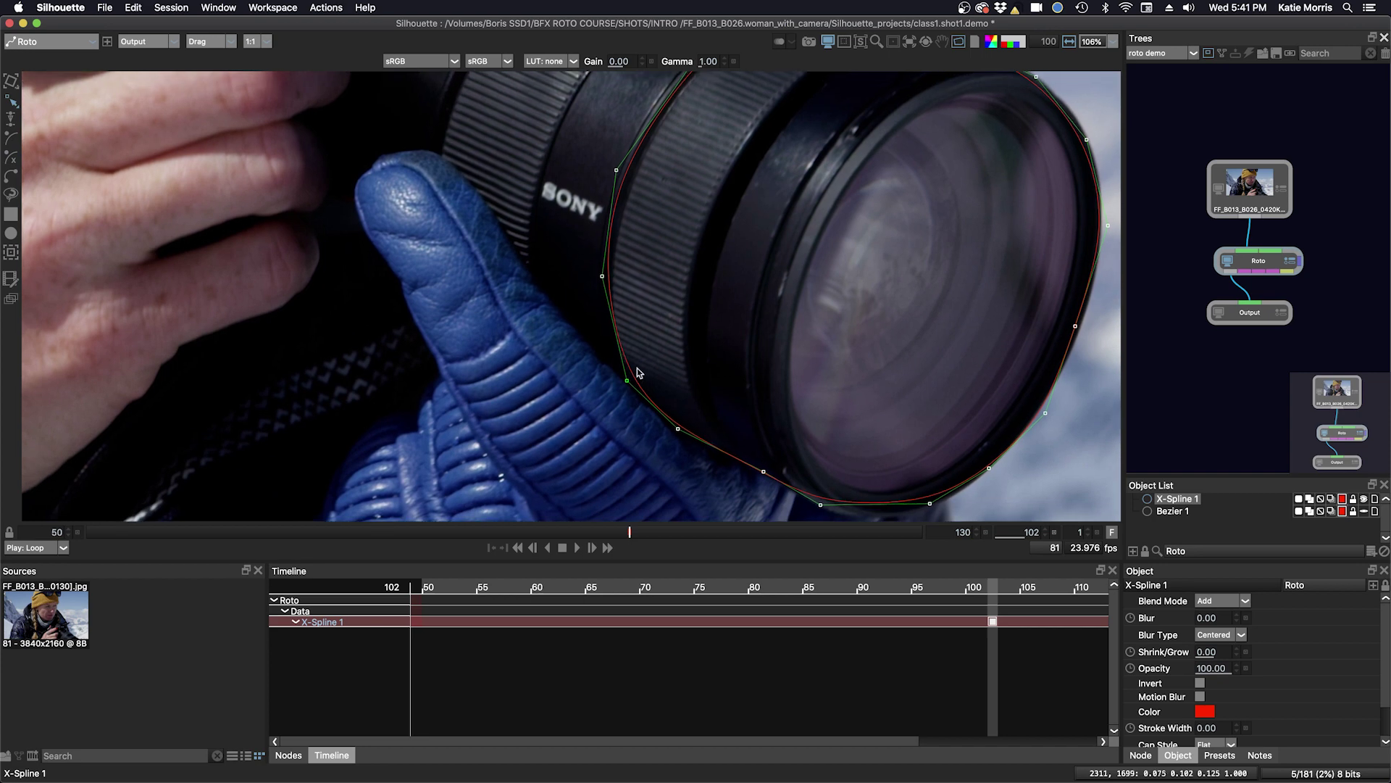
left_click_drag(619, 387, 590, 384)
left_click_drag(679, 429, 674, 436)
left_click_drag(764, 471, 750, 477)
left_click_drag(748, 364, 699, 245)
left_click_drag(769, 382, 775, 390)
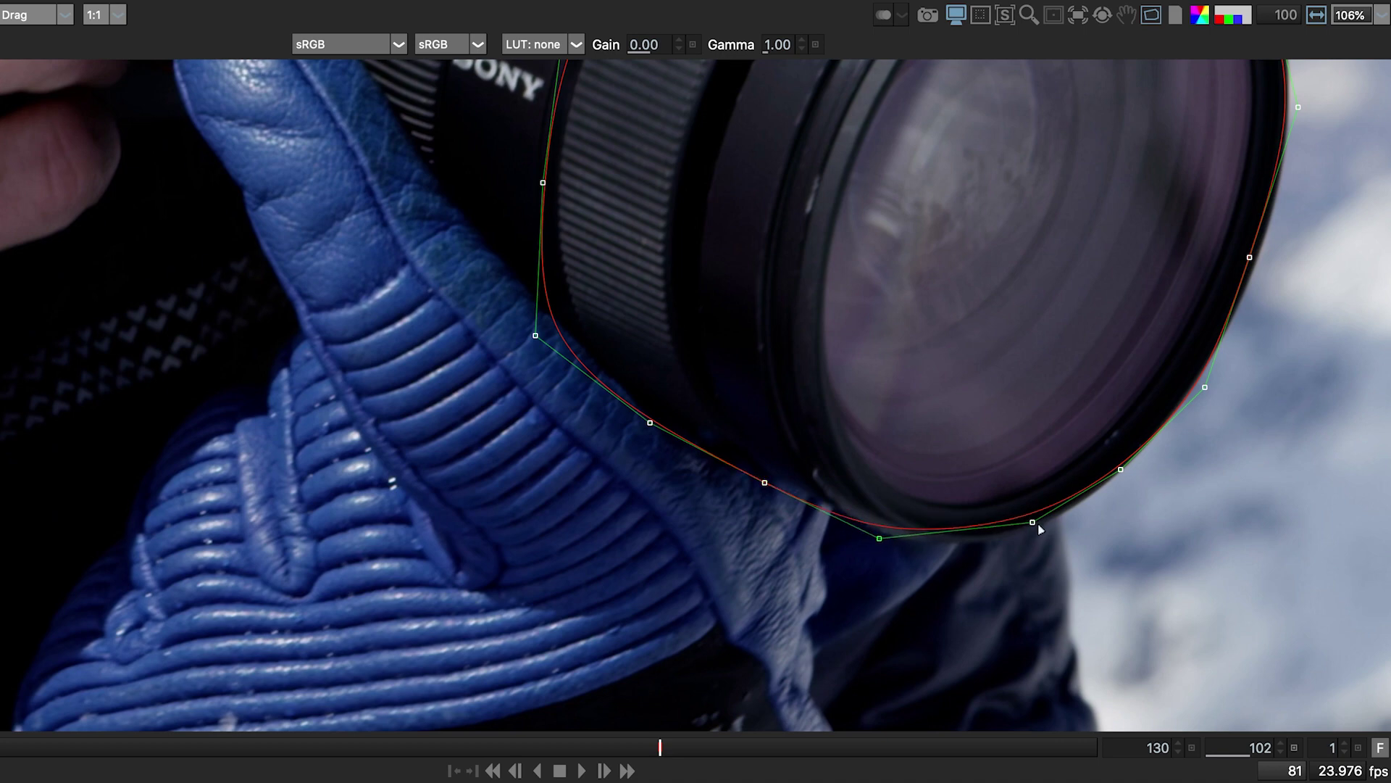
Adjust the X-spline's control points from the bottom of the lens up its snow-side rim to match the outer edge.
left_click_drag(1040, 541, 1051, 555)
left_click_drag(1126, 468, 1140, 469)
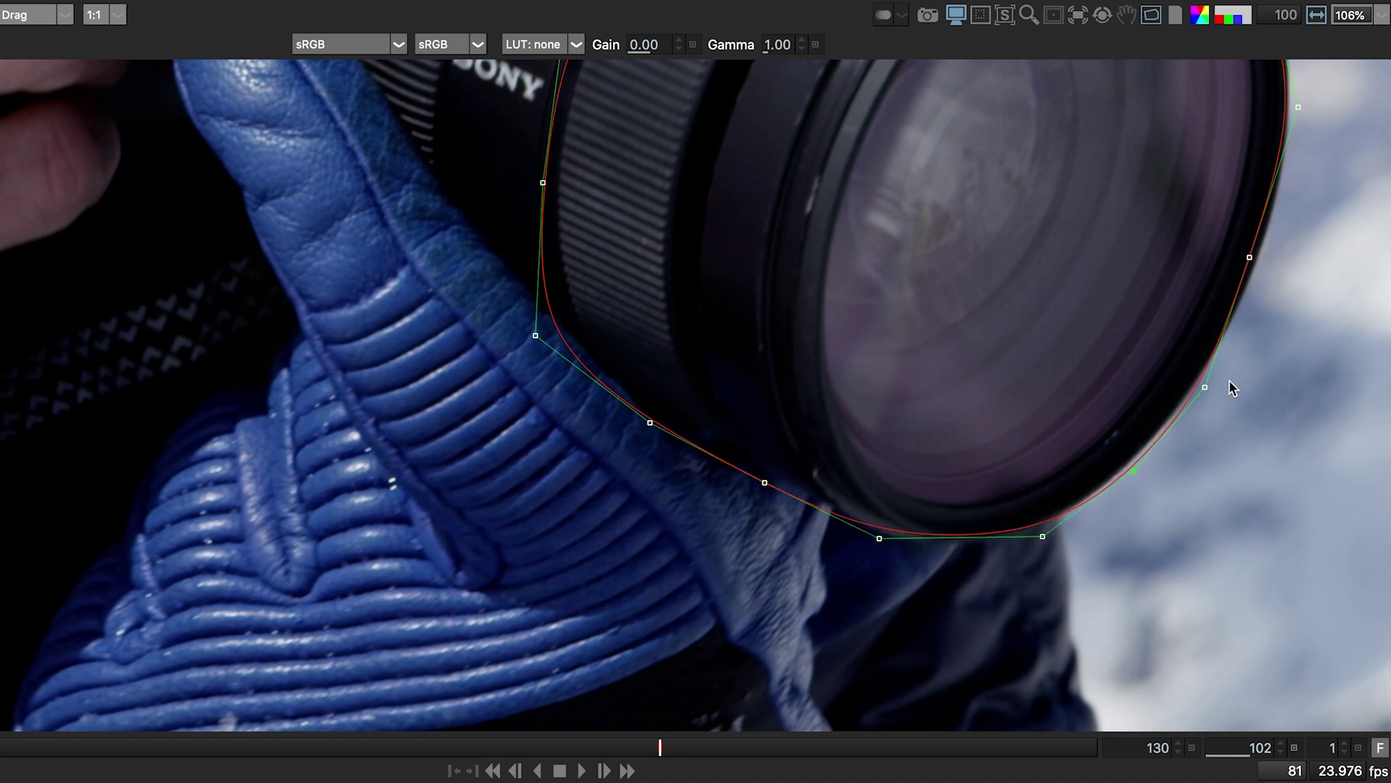
left_click_drag(1251, 258, 1266, 260)
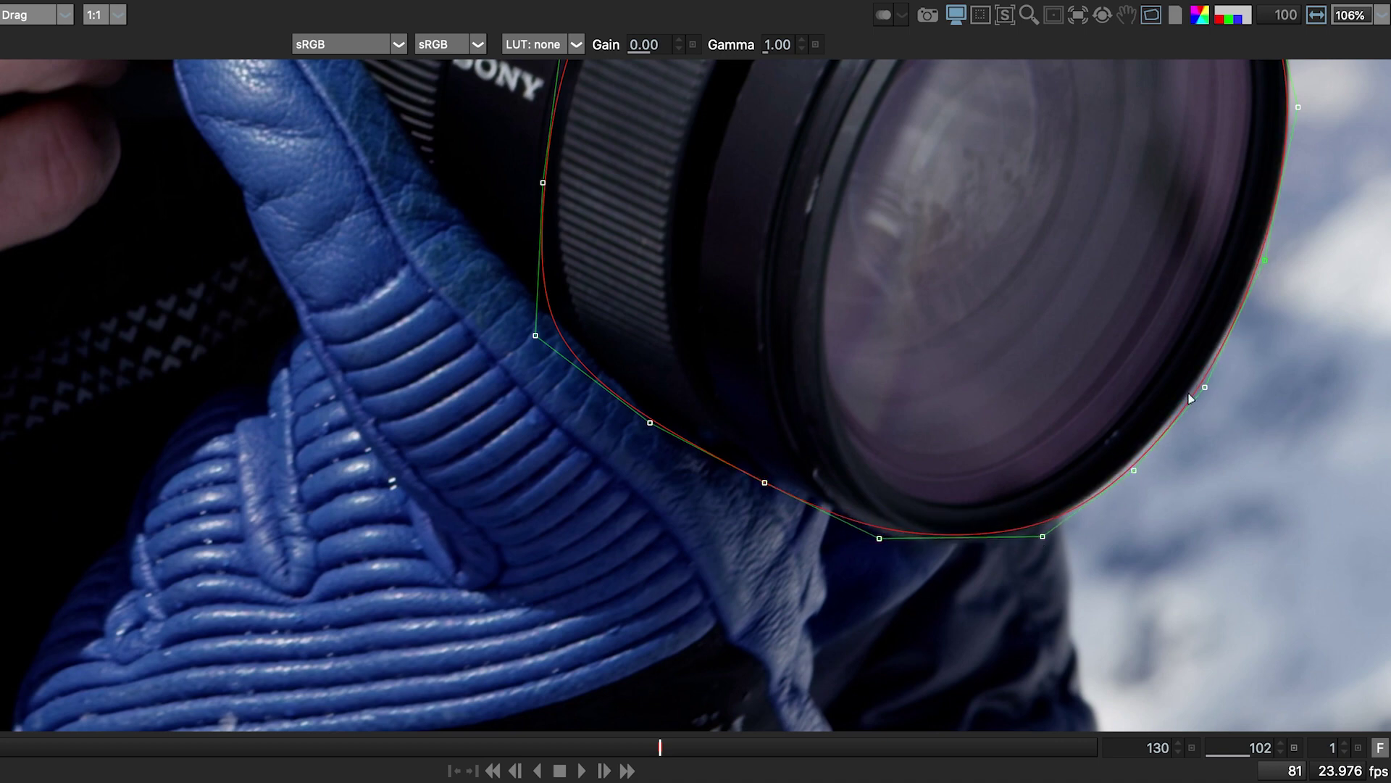
left_click_drag(1205, 389, 1199, 385)
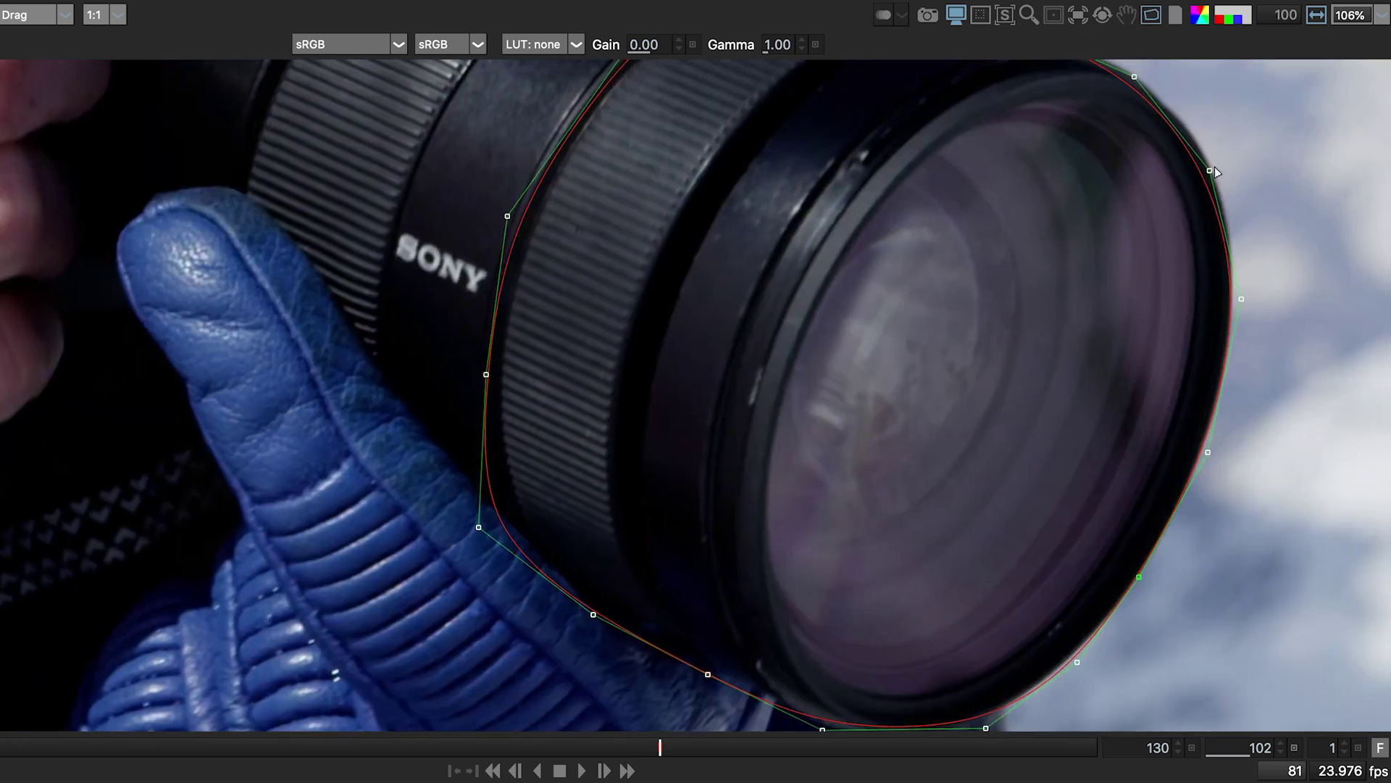
mouse_move(1210, 169)
left_mouse_down()
mouse_move(1228, 158)
mouse_move(1195, 170)
mouse_move(1219, 160)
left_mouse_up()
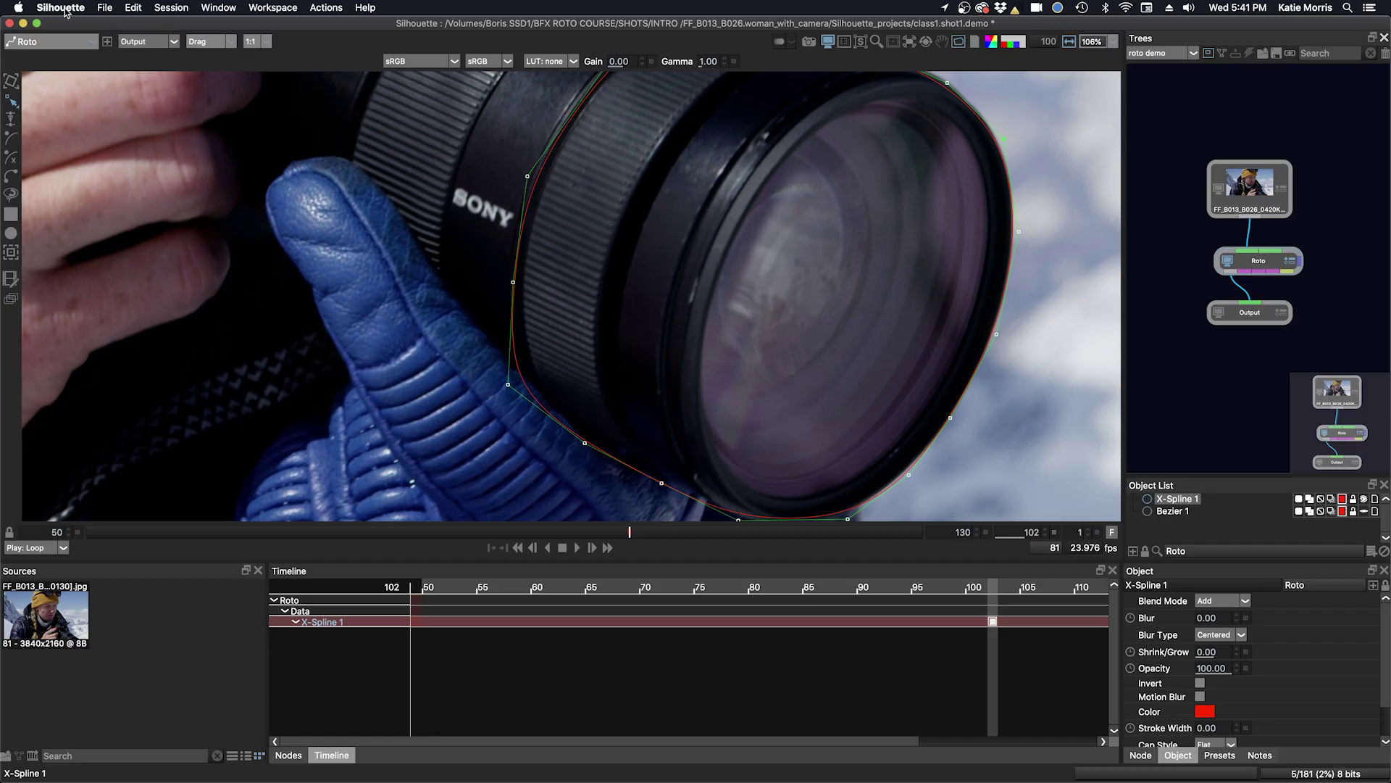
Turn off Show tangent vectors in the Shape preferences and apply the change.
left_click(61, 7)
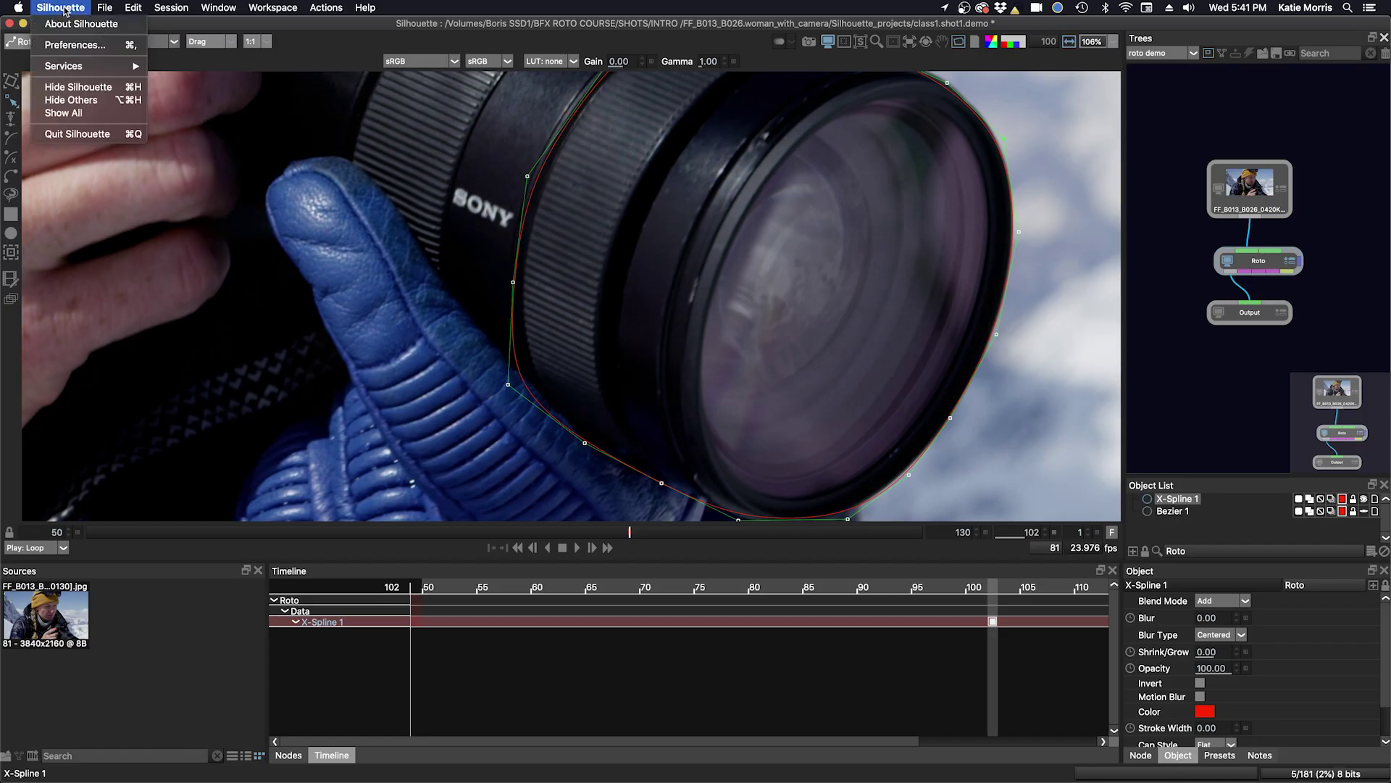
left_click(66, 46)
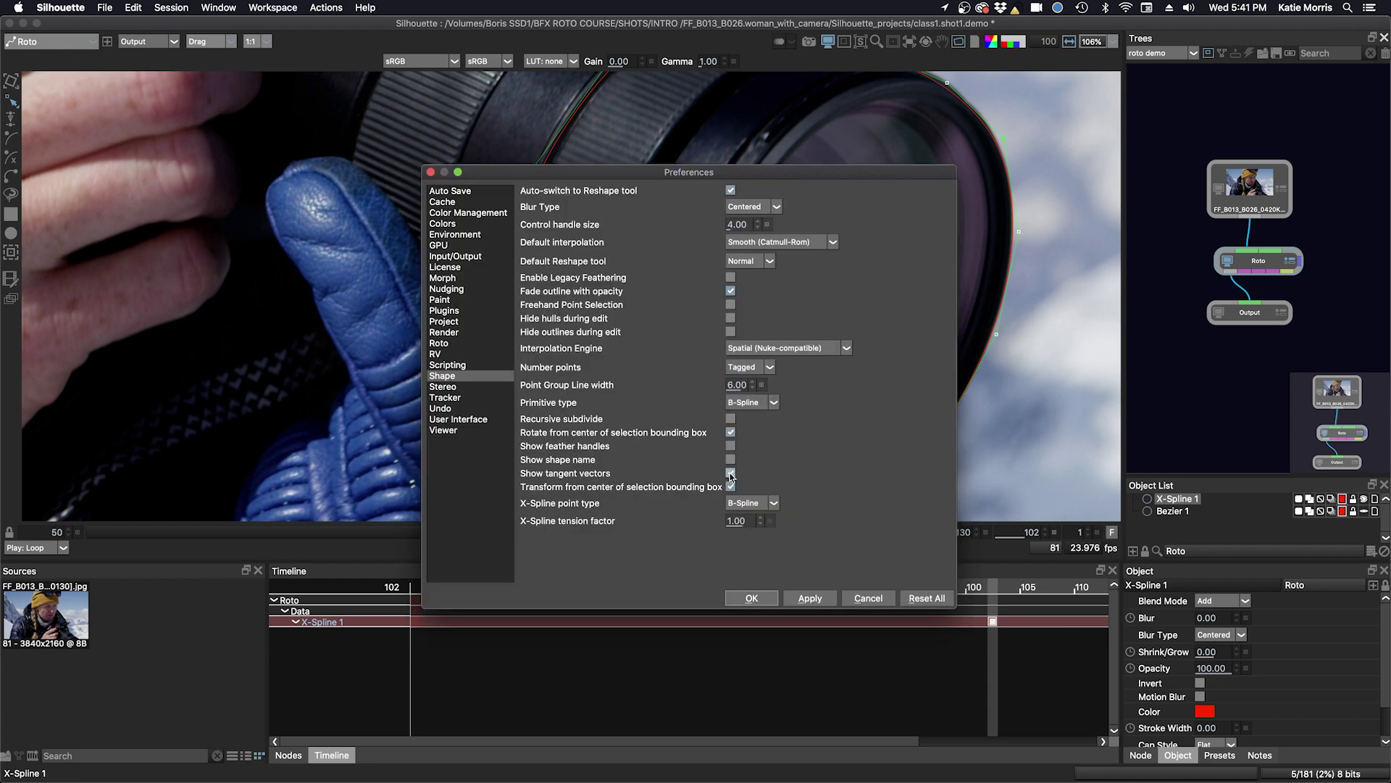
left_click(751, 599)
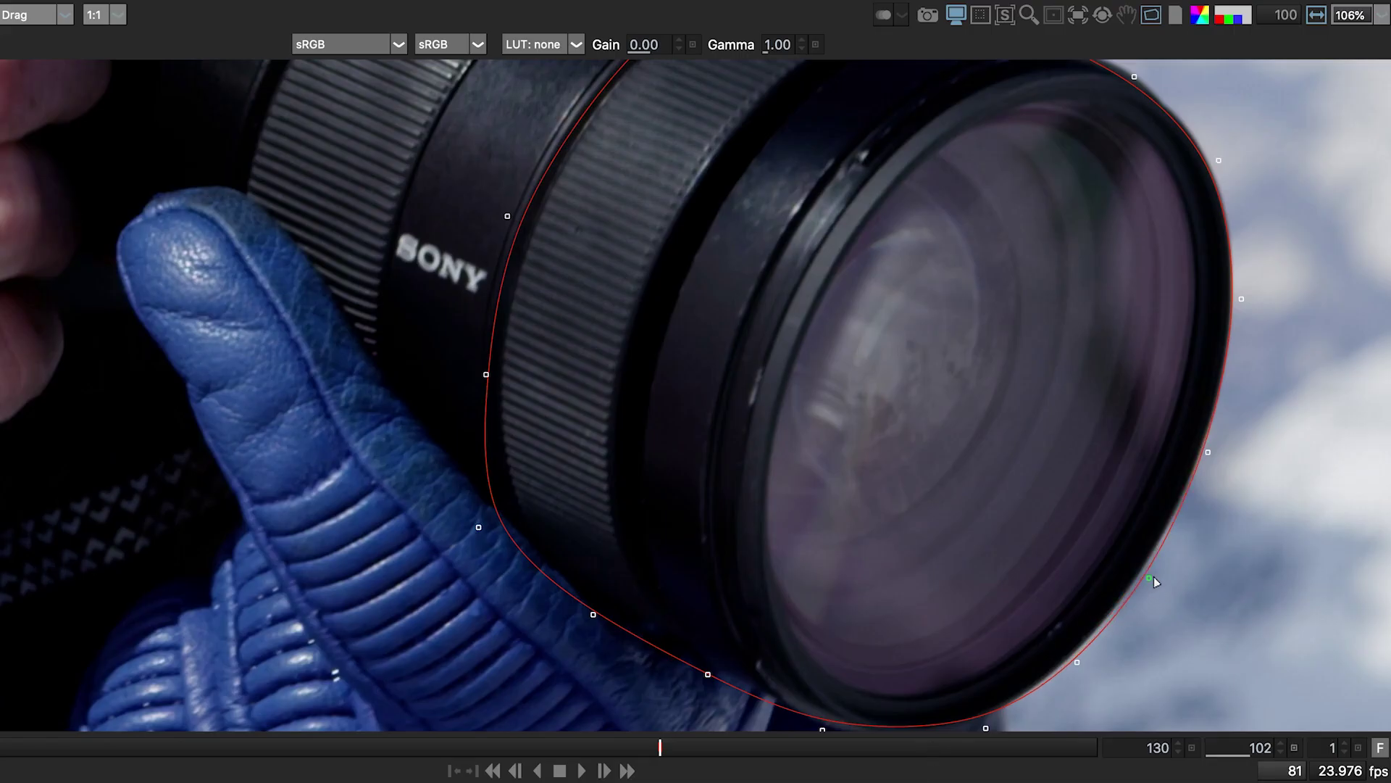
Nudge an X-spline control point on the lens's lower snow-side rim and select the point above it.
left_click(1208, 452)
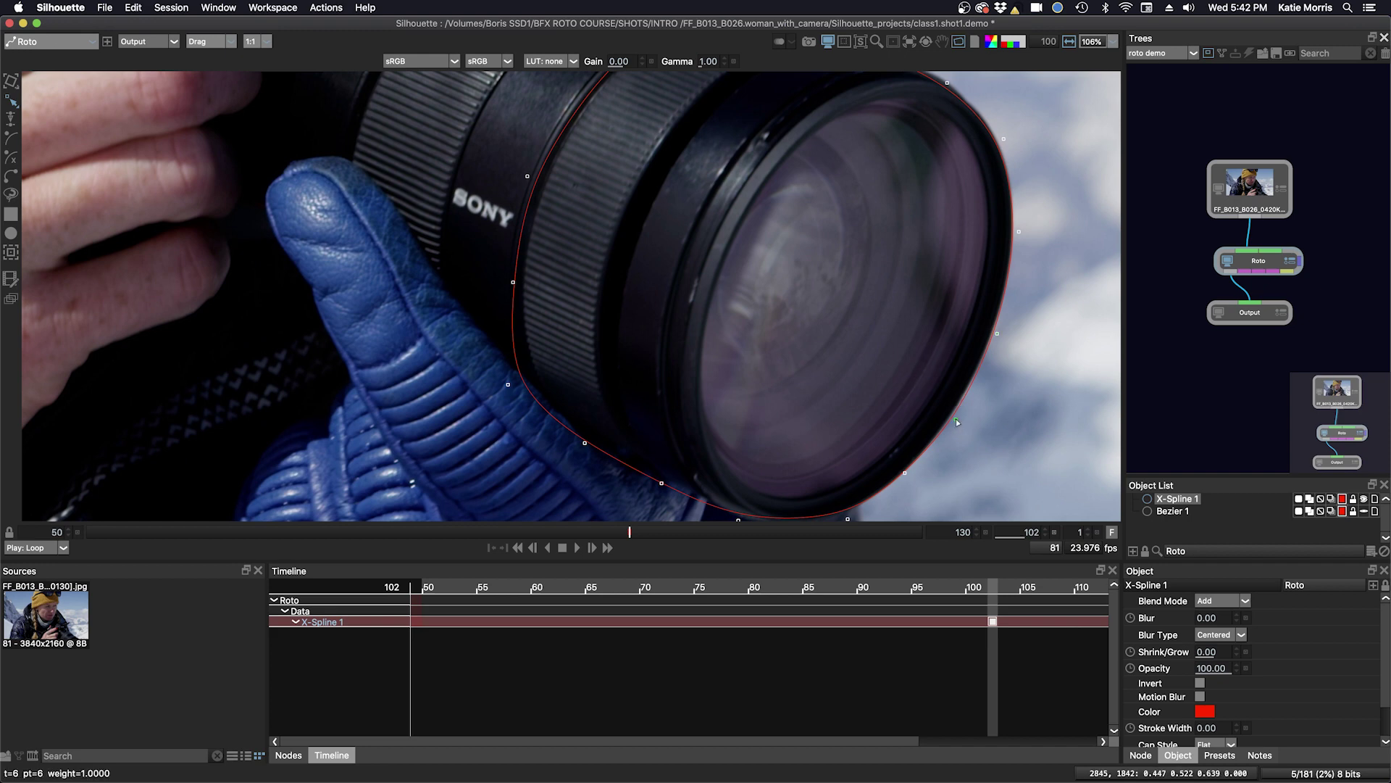
left_click_drag(956, 419, 955, 413)
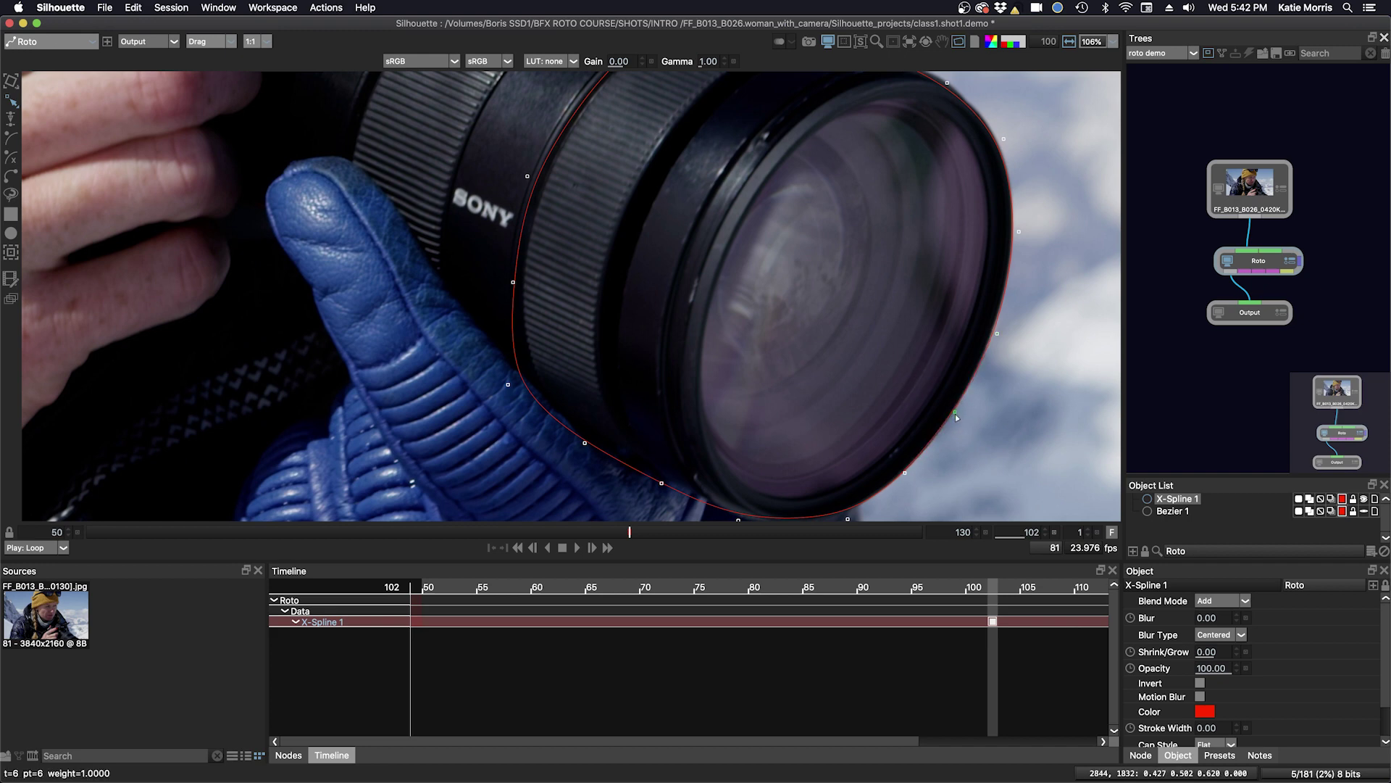
left_click(998, 332)
Set the X-Spline point type to Cardinal in the Shape preferences and accept the change.
left_click(60, 10)
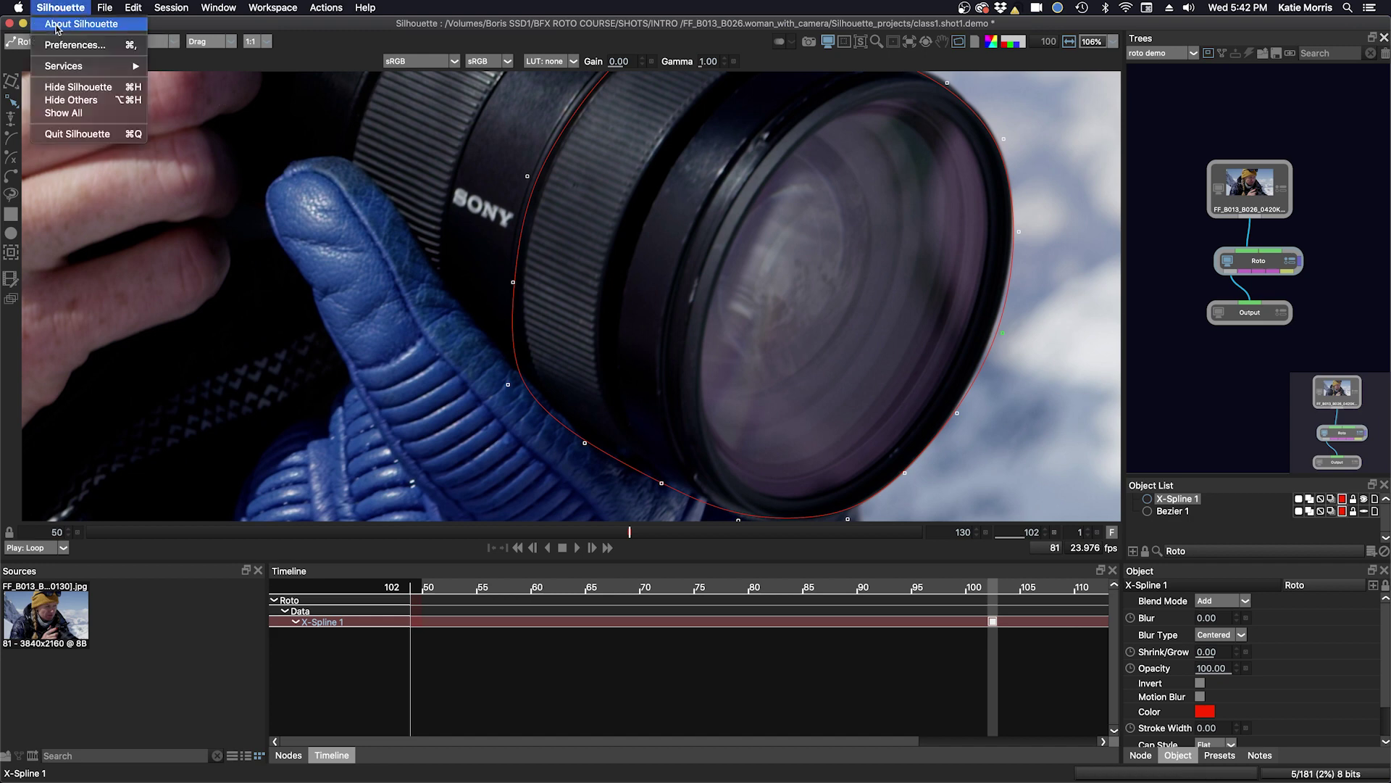
left_click(58, 39)
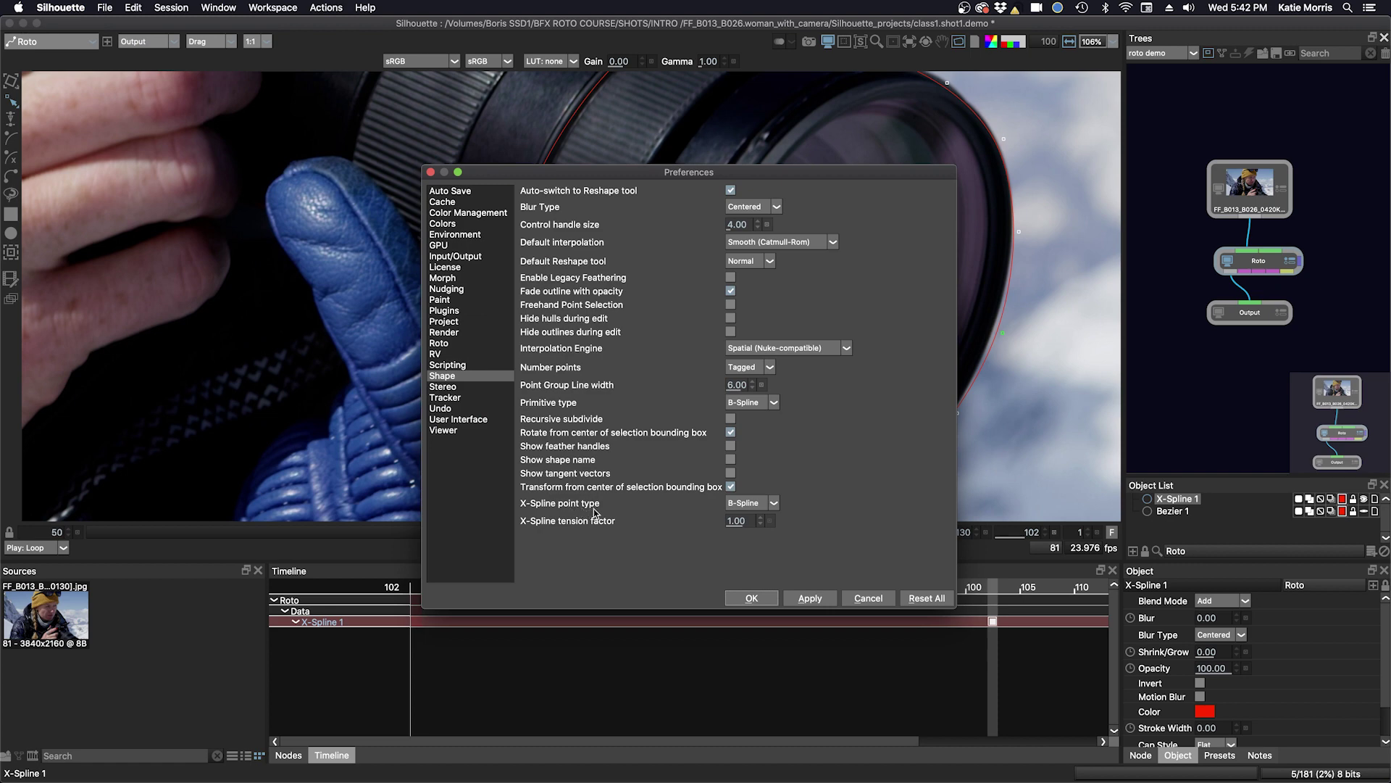
left_click(747, 504)
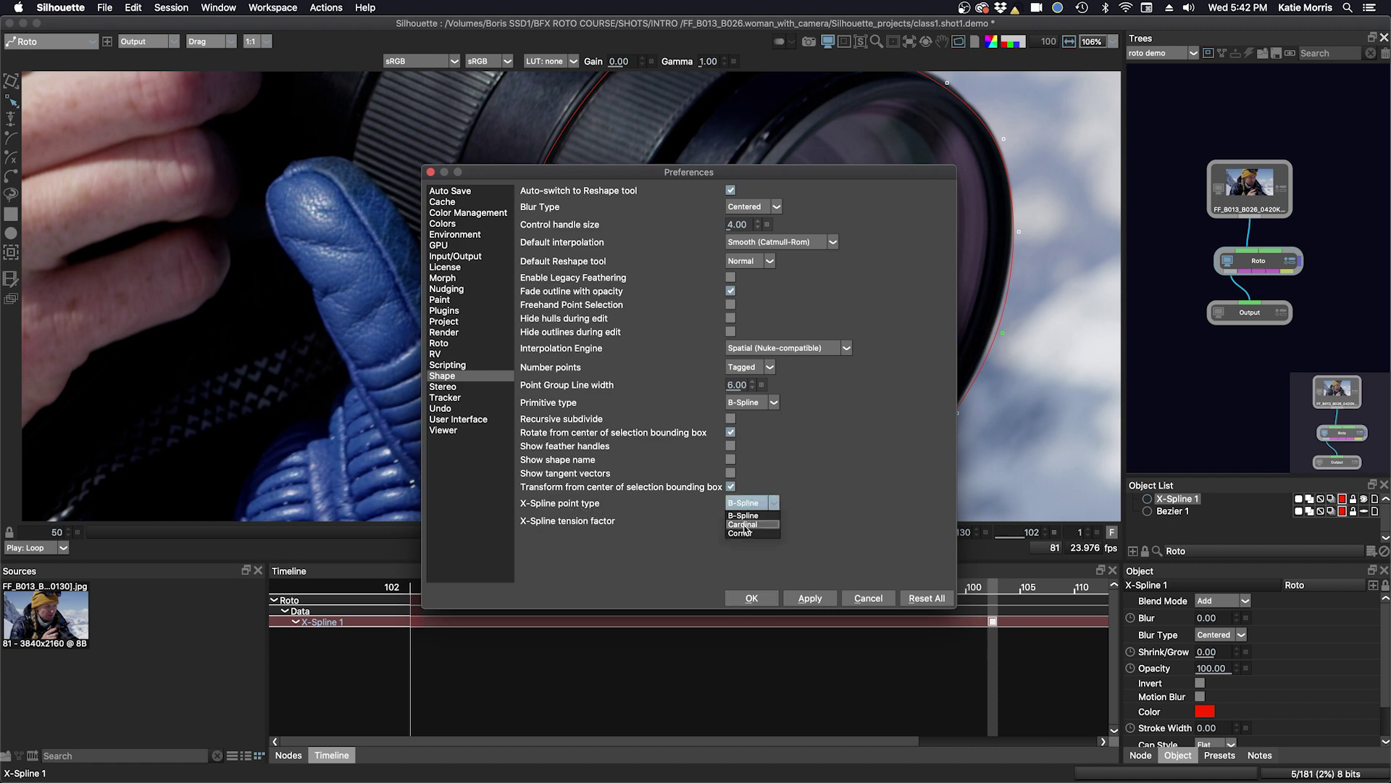
left_click(744, 524)
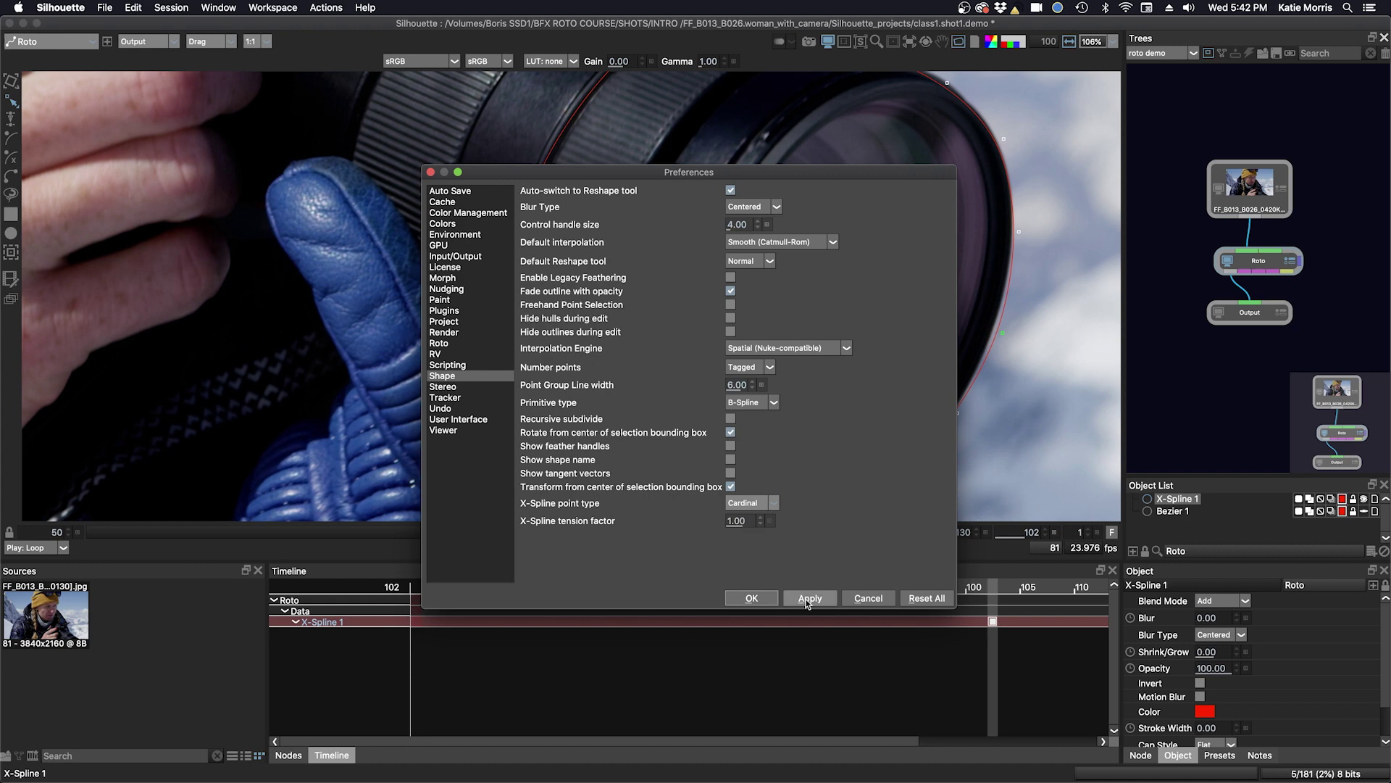
left_click(743, 601)
Hide the finished X-spline and start a new one with points along the lens's lower rim.
left_click_drag(843, 326, 699, 333)
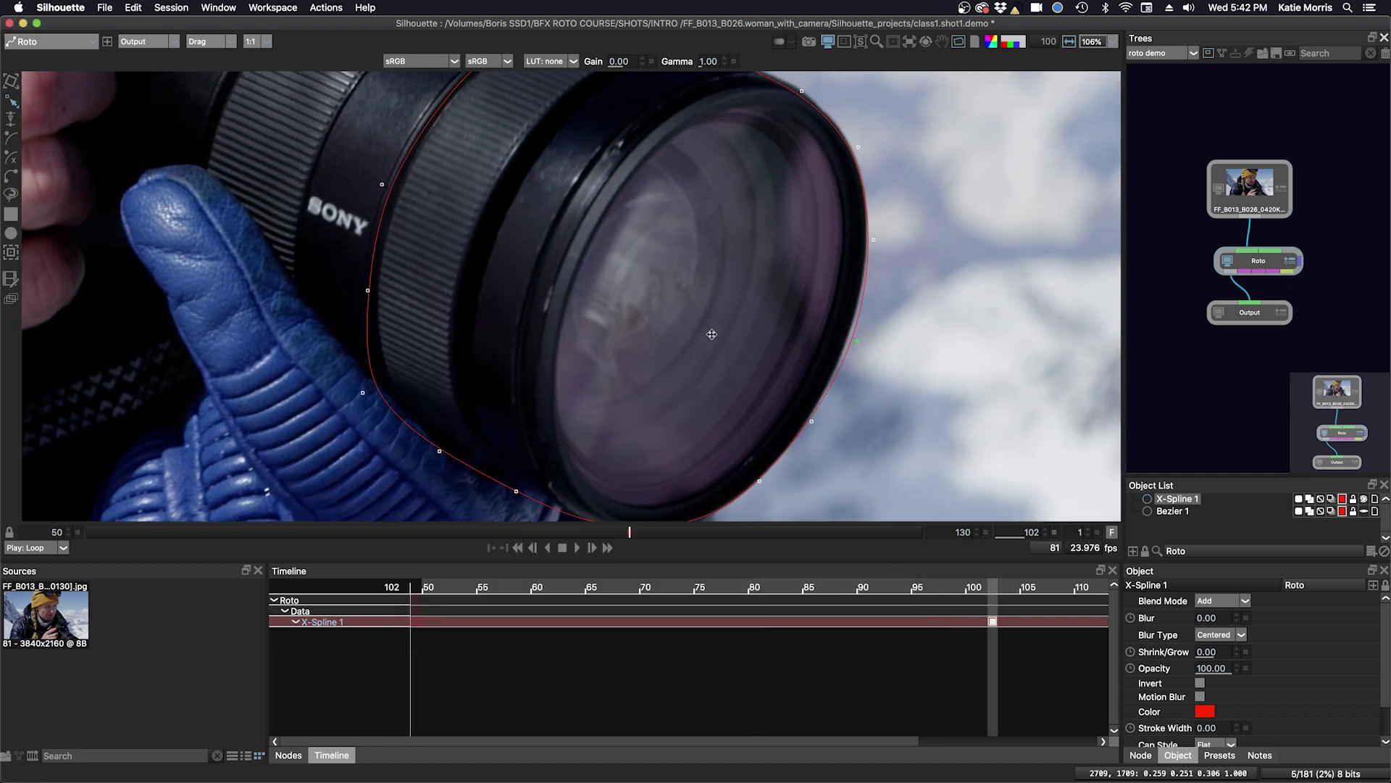
left_click(1363, 499)
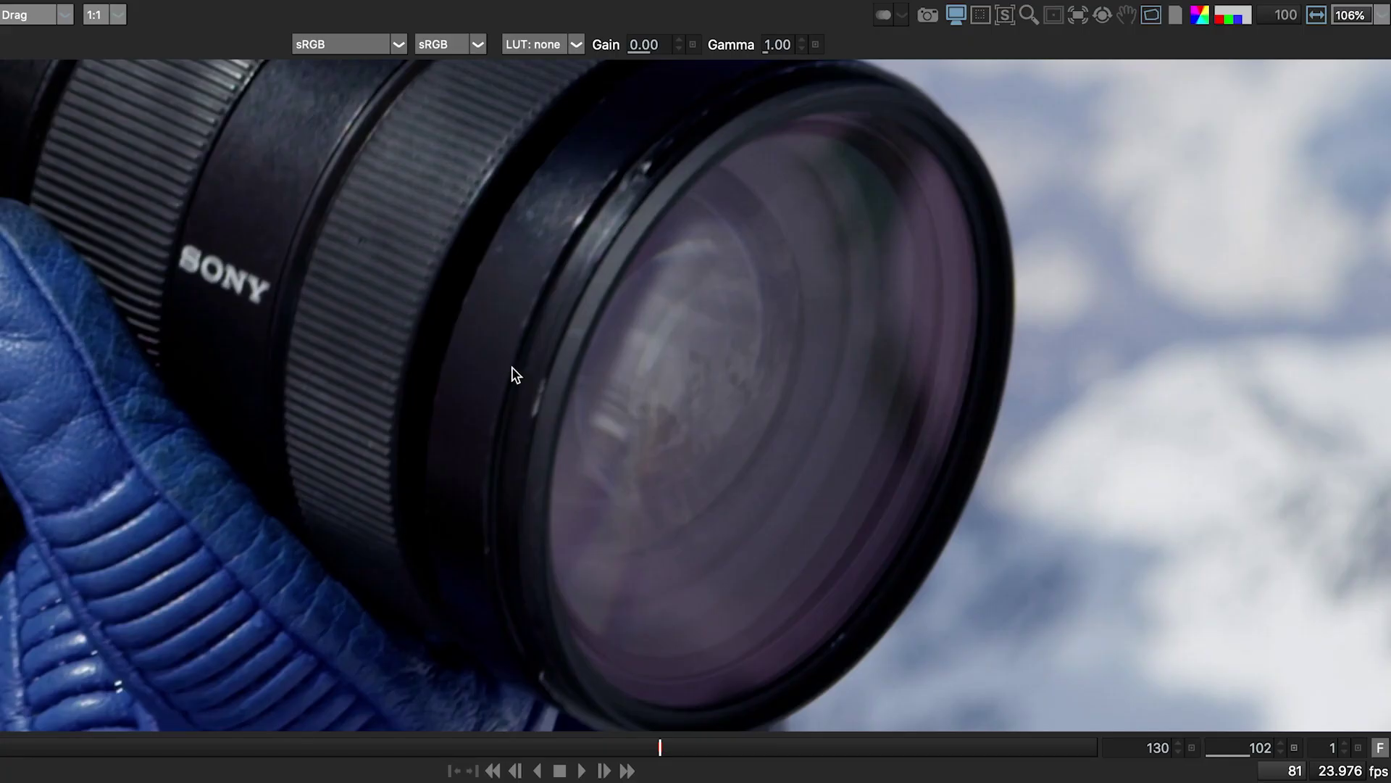
left_click_drag(544, 282, 613, 282)
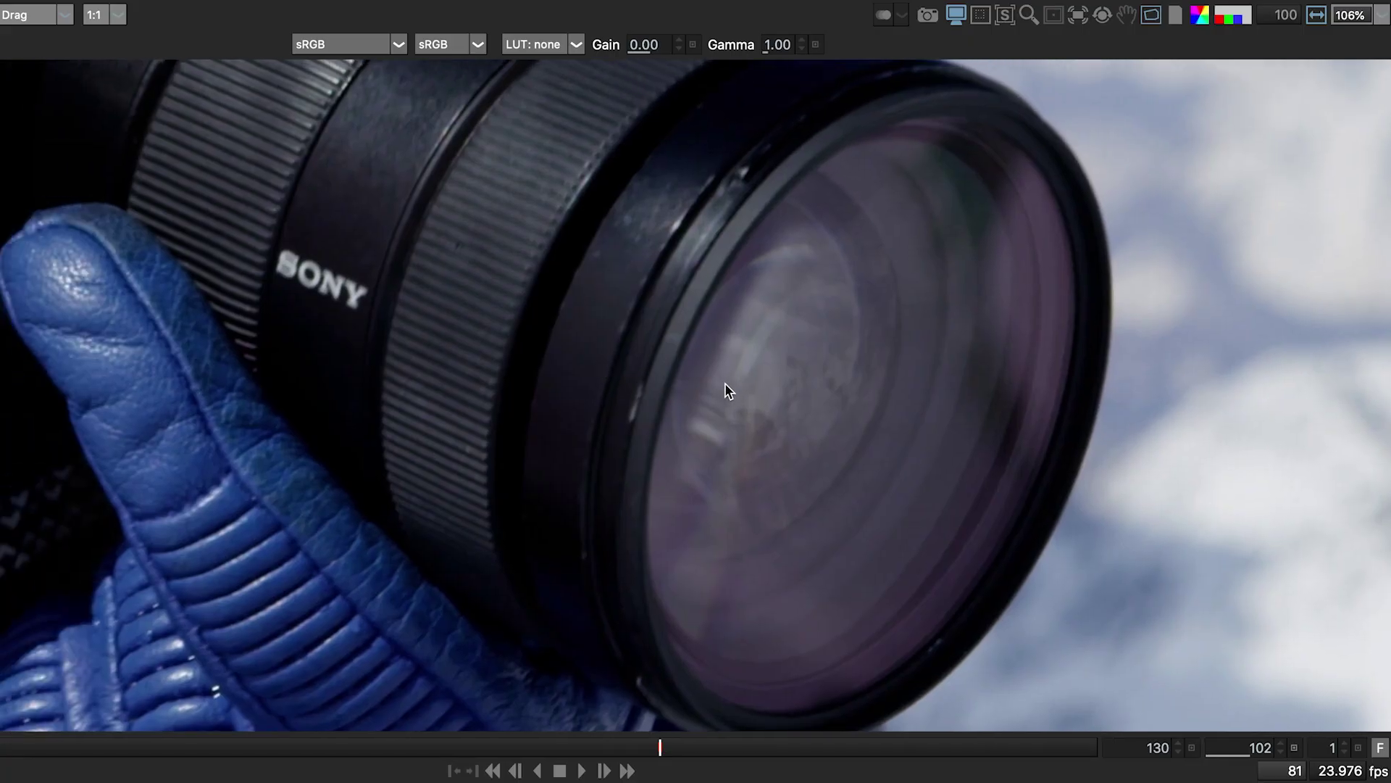
left_click(554, 658)
left_click(622, 697)
left_click(805, 721)
left_click(932, 687)
left_click(1021, 593)
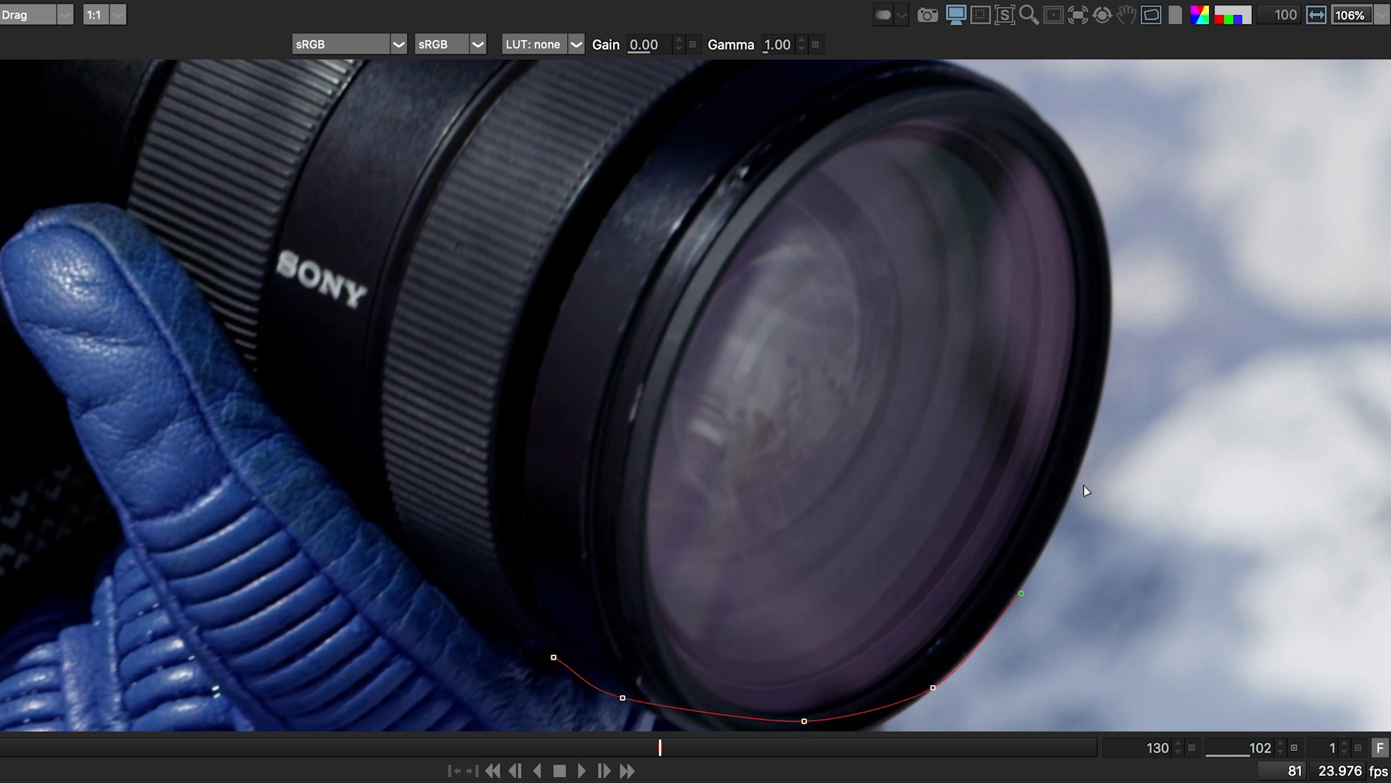
Continue the new X-spline up the snow-side rim and over the top of the lens barrel.
left_click(1085, 464)
left_click(1117, 327)
left_click(1006, 102)
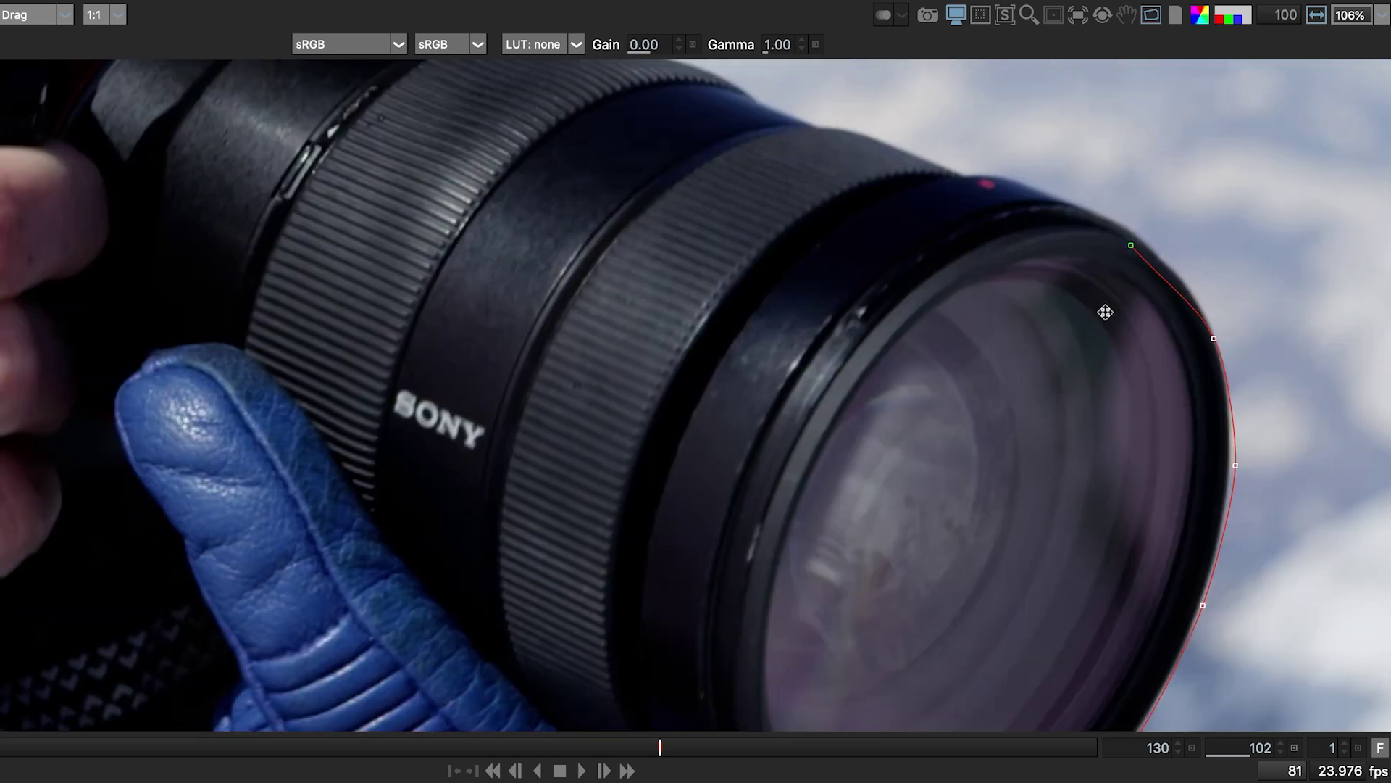
left_click(968, 170)
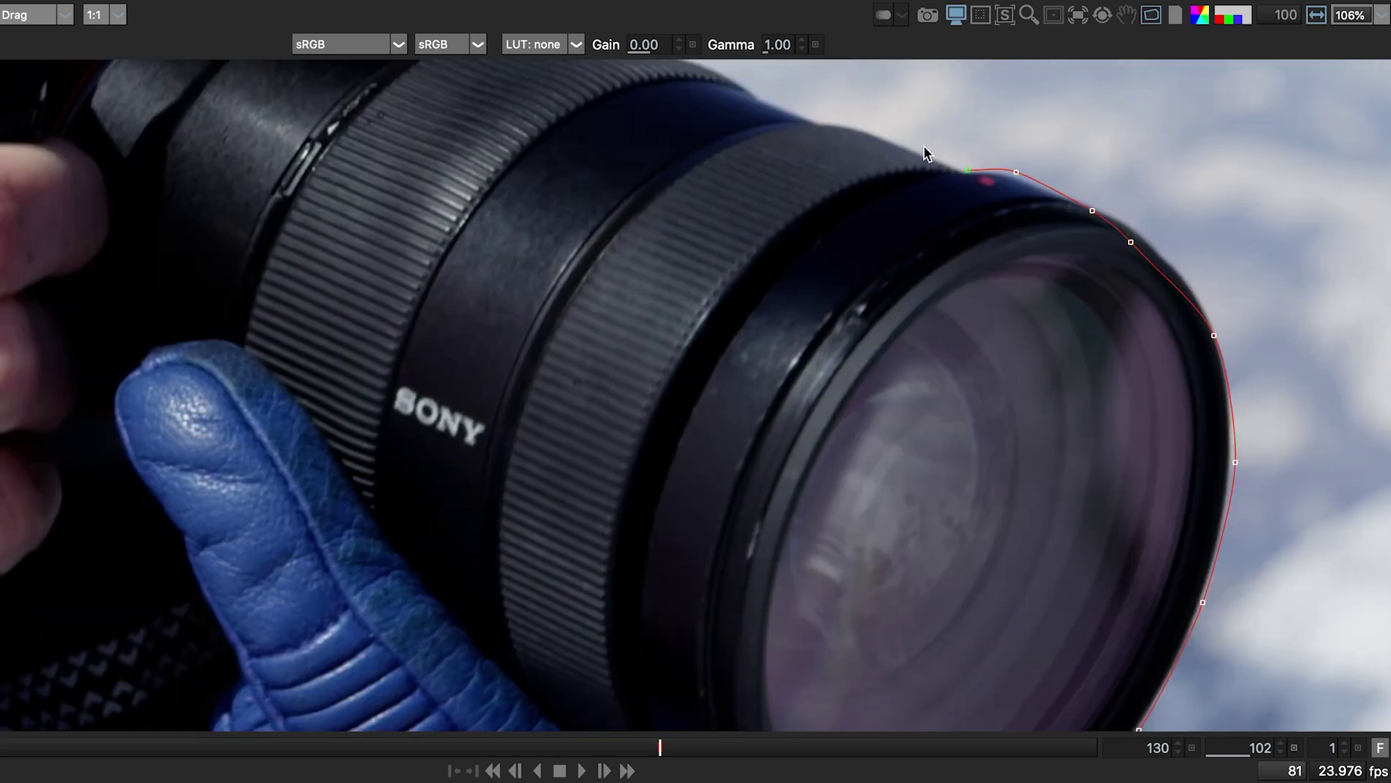
left_click(902, 141)
left_click(795, 113)
left_click(725, 143)
left_click(641, 188)
Place points down the ribbed ring's SONY side and along the glove, closing the X-spline at its first point.
left_click_drag(596, 388, 572, 238)
left_click(510, 255)
left_click(500, 357)
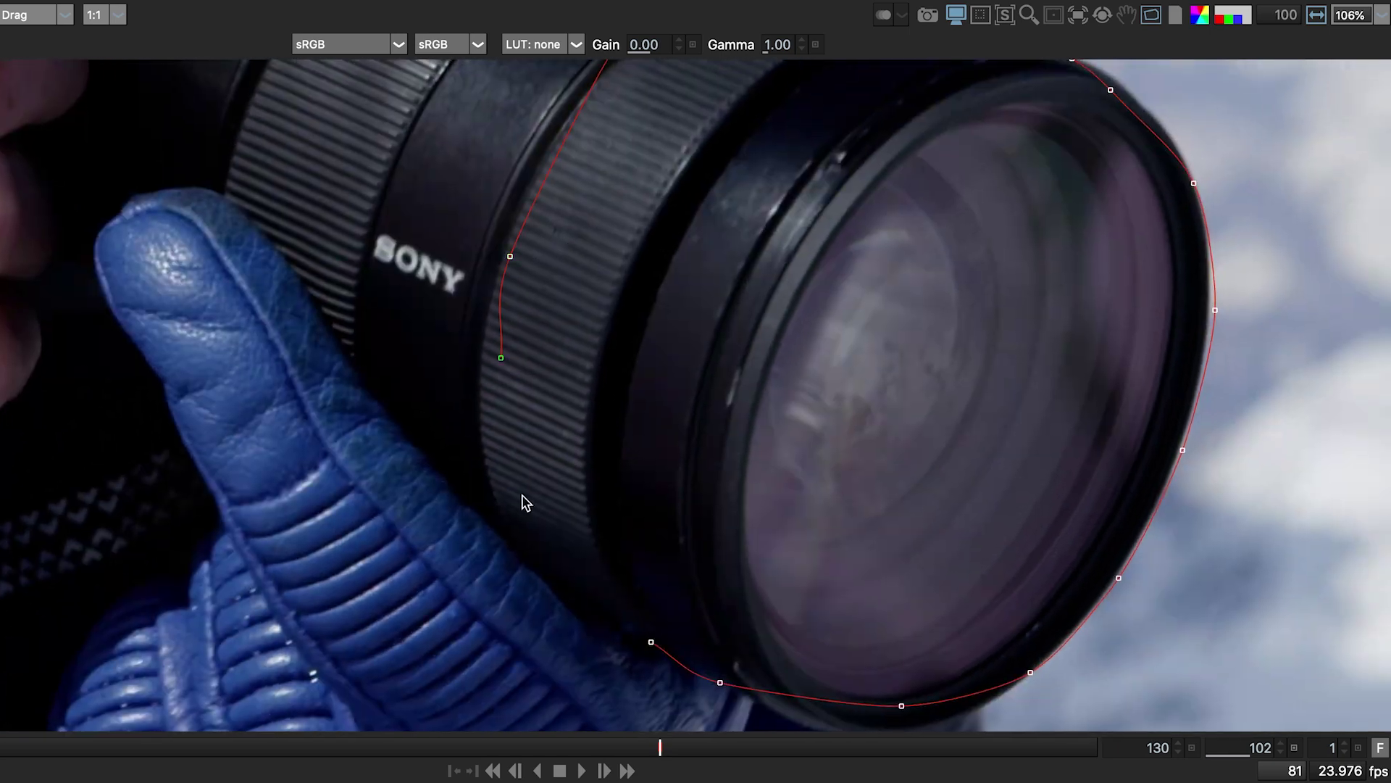
left_click(501, 458)
left_click(543, 523)
left_click(602, 580)
left_click(650, 641)
Move the new X-spline's points beneath the lens and along the glove to fit the lower edge.
left_click_drag(720, 682, 731, 692)
left_click_drag(902, 706, 892, 729)
left_click_drag(850, 491, 869, 410)
left_click_drag(911, 649, 913, 655)
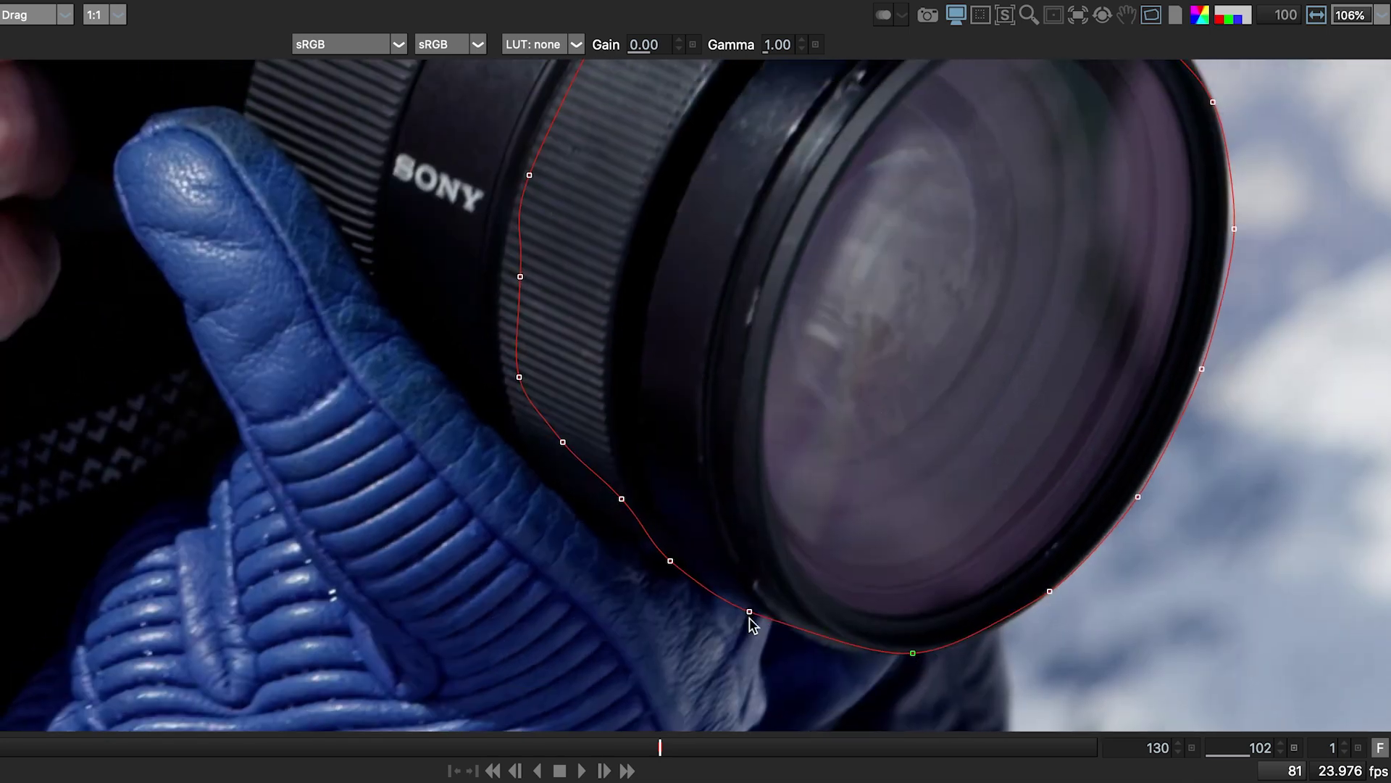
left_click_drag(750, 612, 815, 639)
left_click_drag(652, 563, 685, 566)
left_click_drag(612, 507, 584, 525)
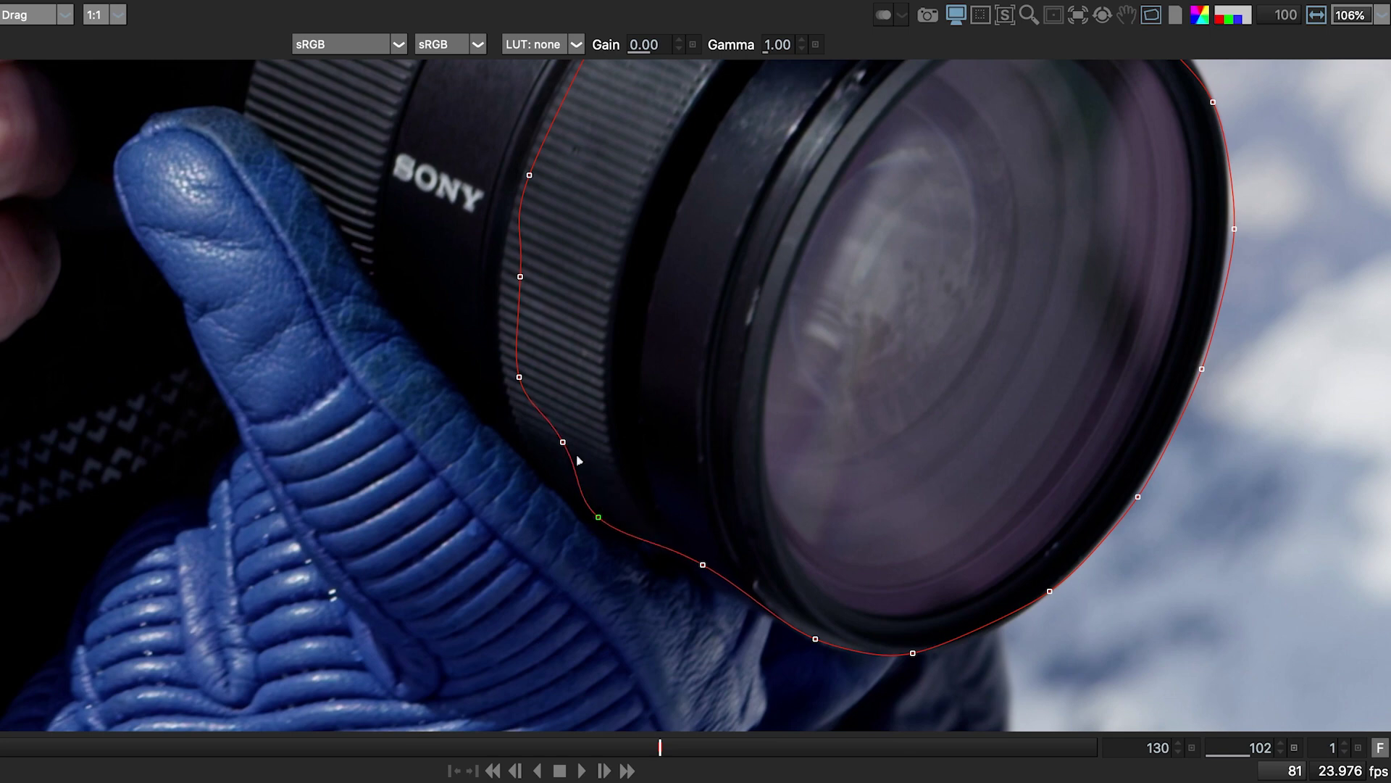
Adjust the new X-spline's points from the glove up the ribbed ring to the top of the barrel.
left_click_drag(562, 441, 515, 452)
left_click_drag(531, 378, 513, 372)
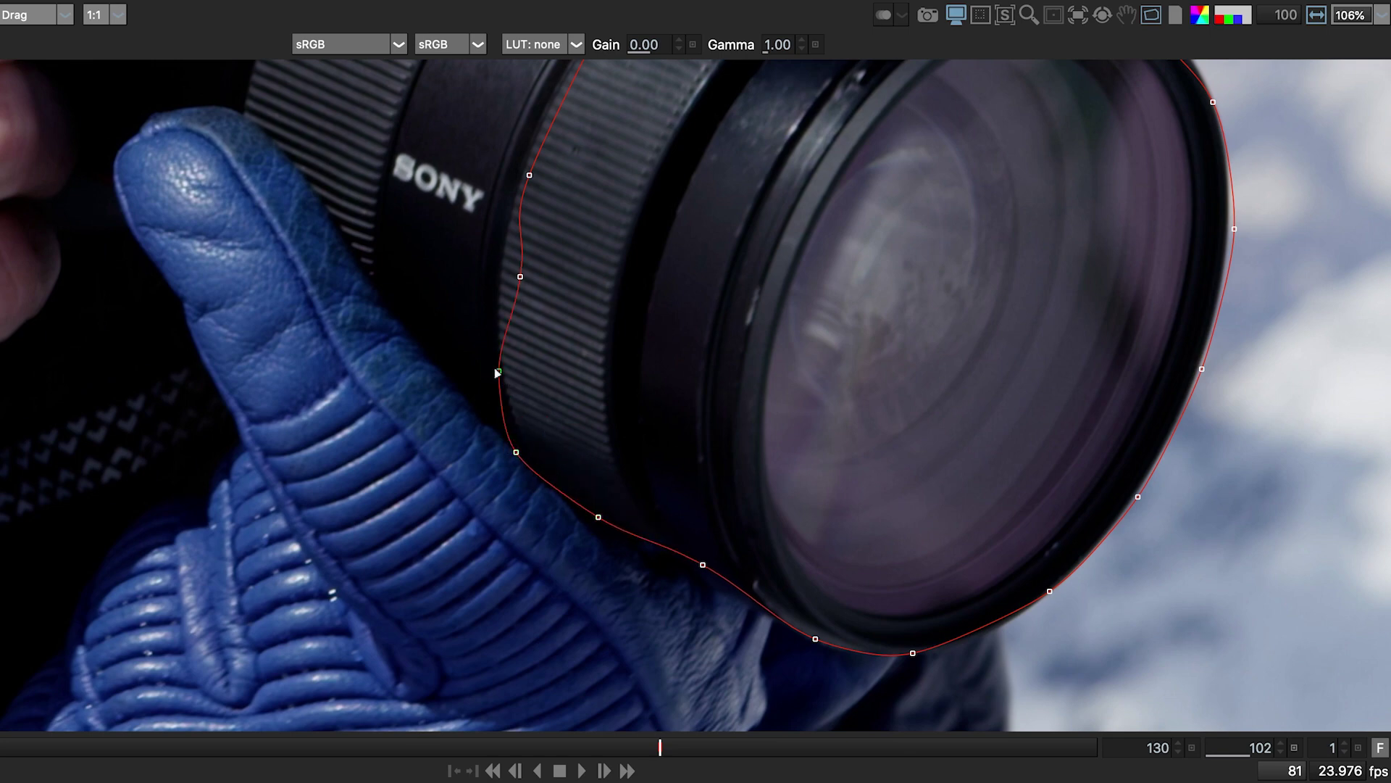
left_click_drag(532, 279, 512, 270)
left_click_drag(541, 177, 534, 148)
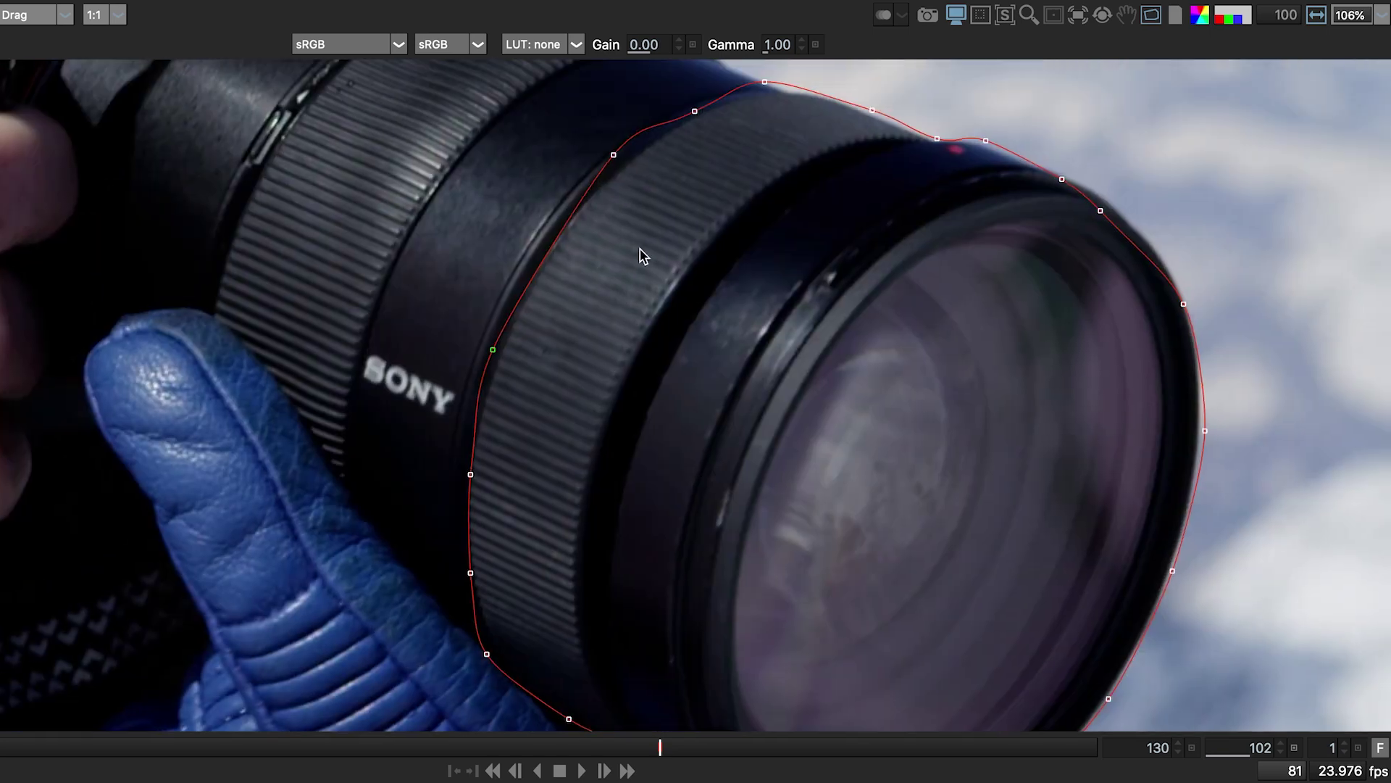
left_click_drag(611, 165, 599, 182)
left_click_drag(690, 135, 683, 139)
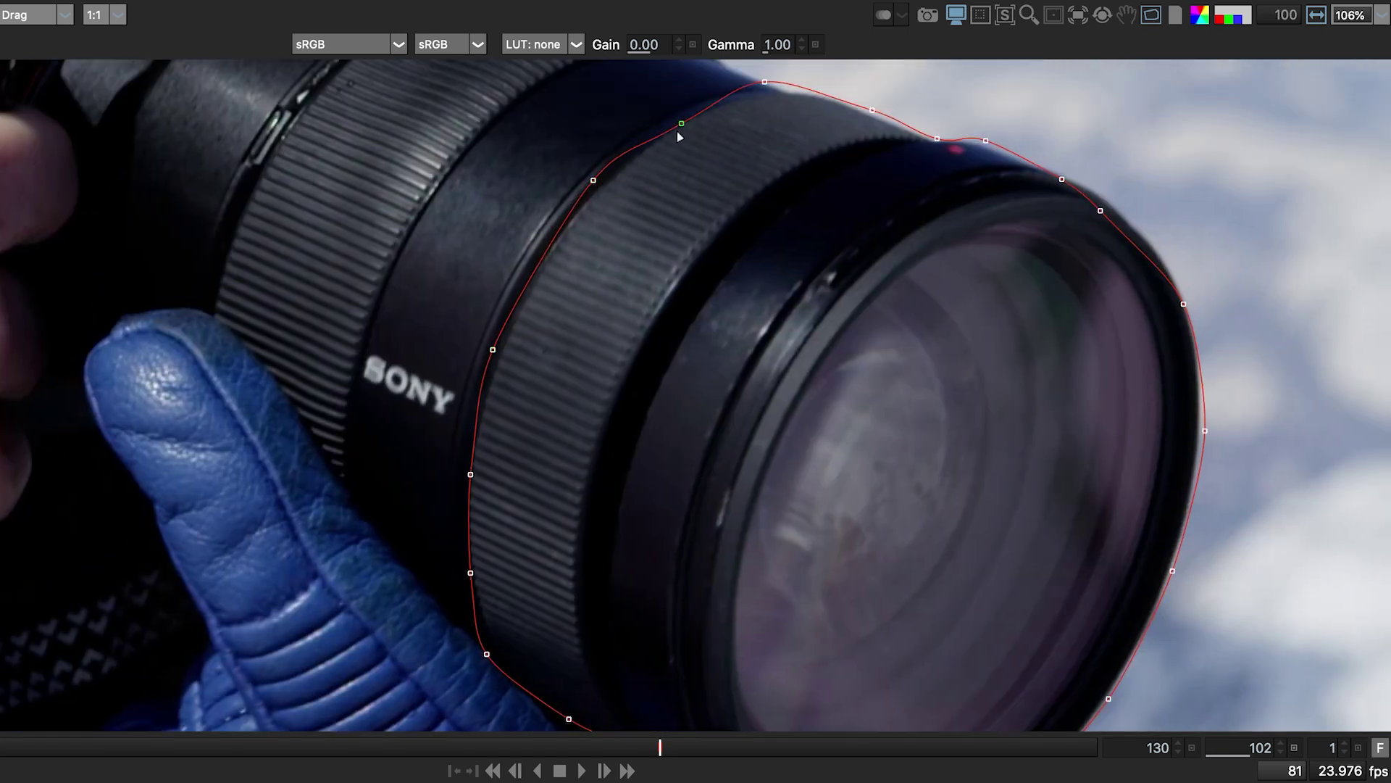
left_click_drag(768, 98, 776, 107)
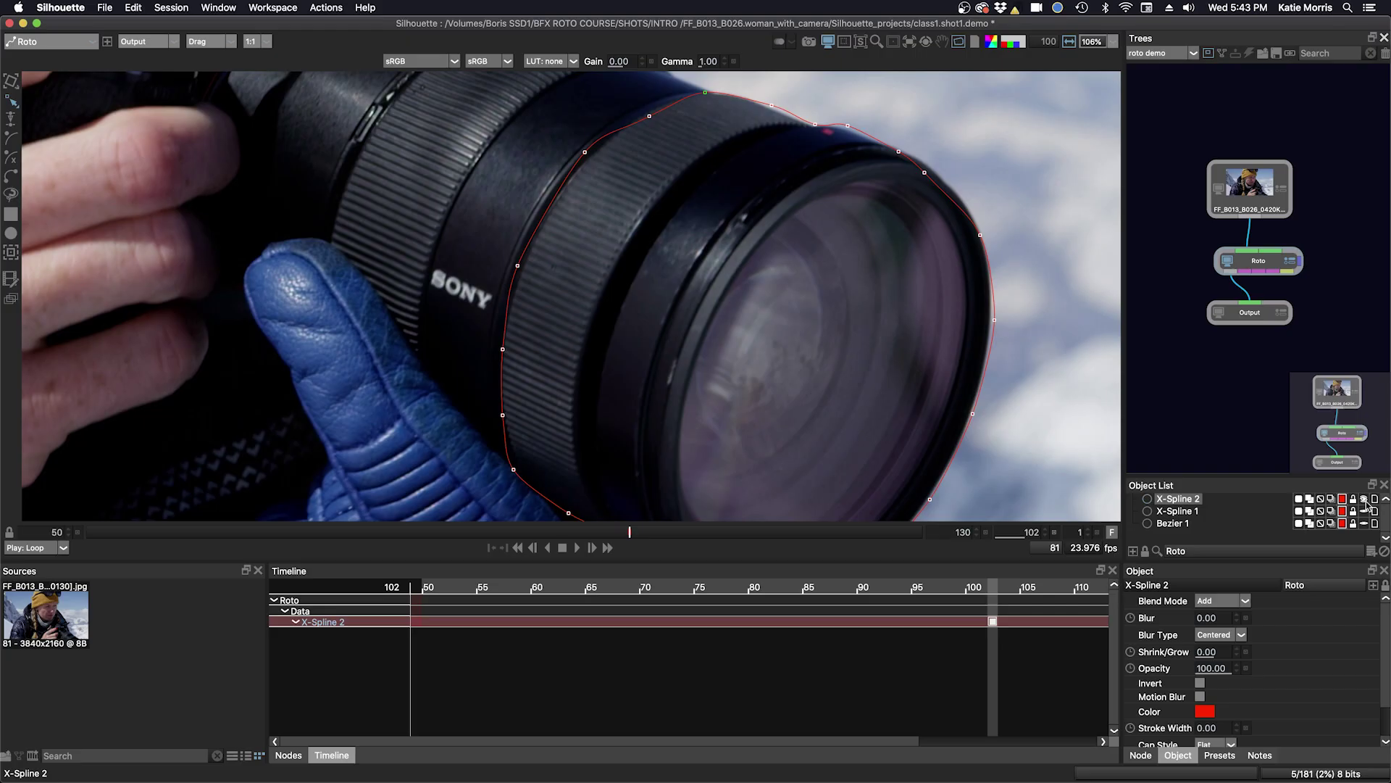
Hide X-Spline 2, and show and select X-Spline 1.
left_click(1364, 500)
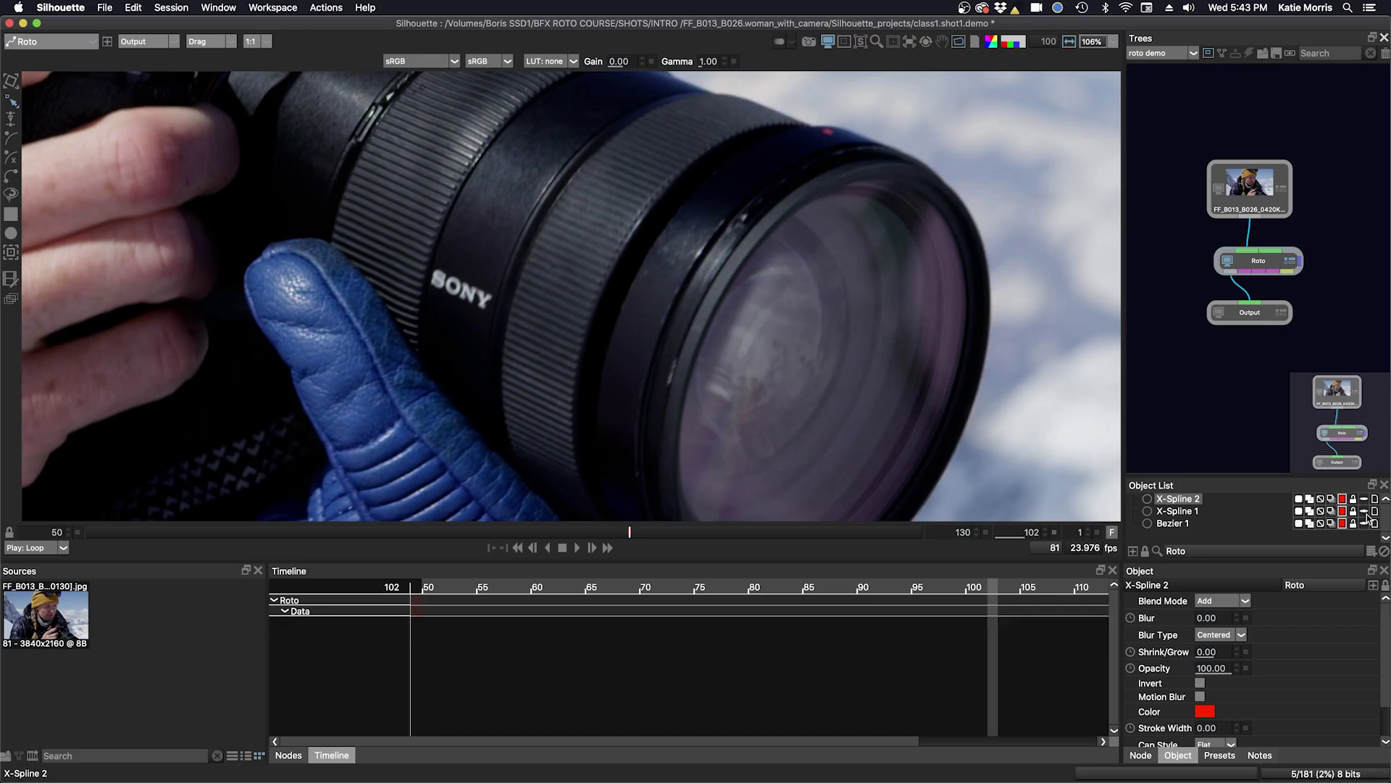
left_click(1368, 516)
left_click(1178, 511)
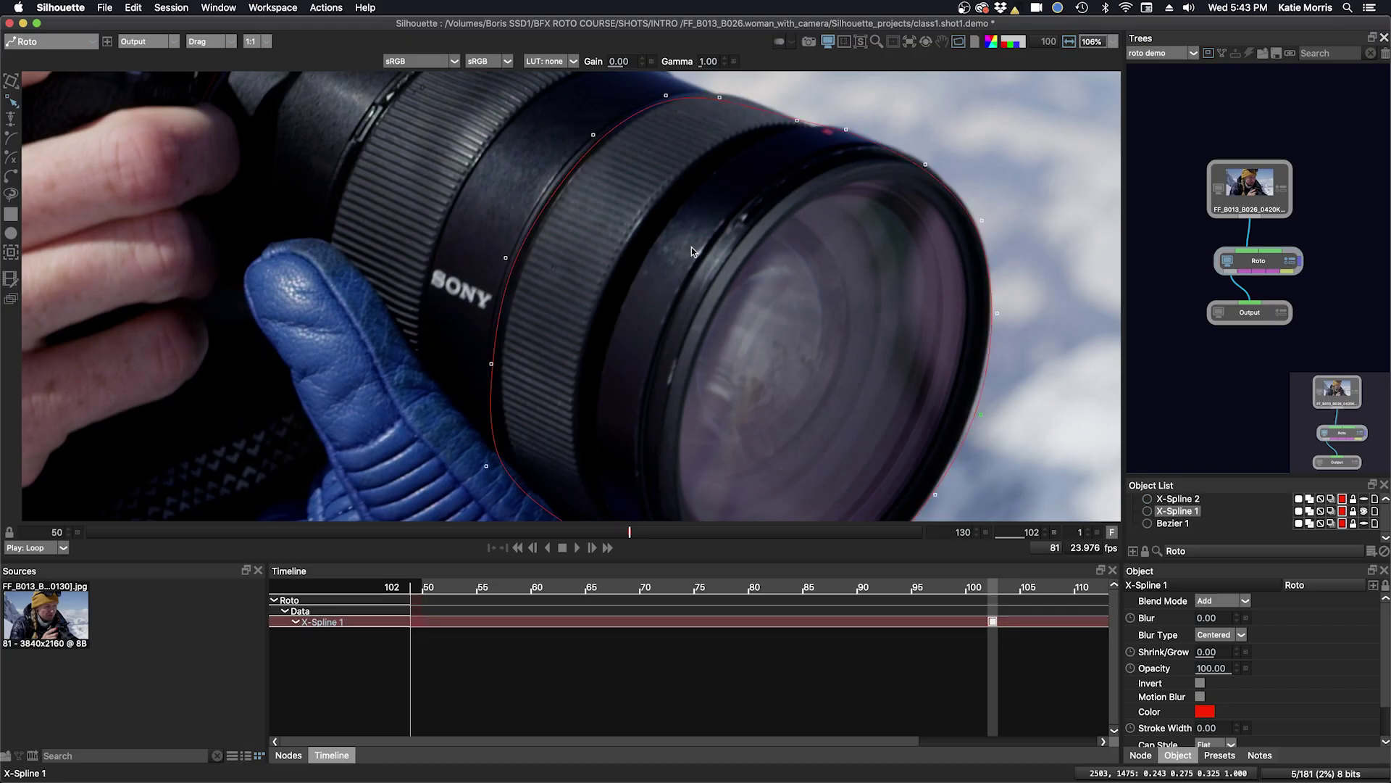
Shift X-Spline 1's snow-side rim point away from the lens edge while varying its curve from smooth to sharp.
left_click_drag(693, 252, 579, 180)
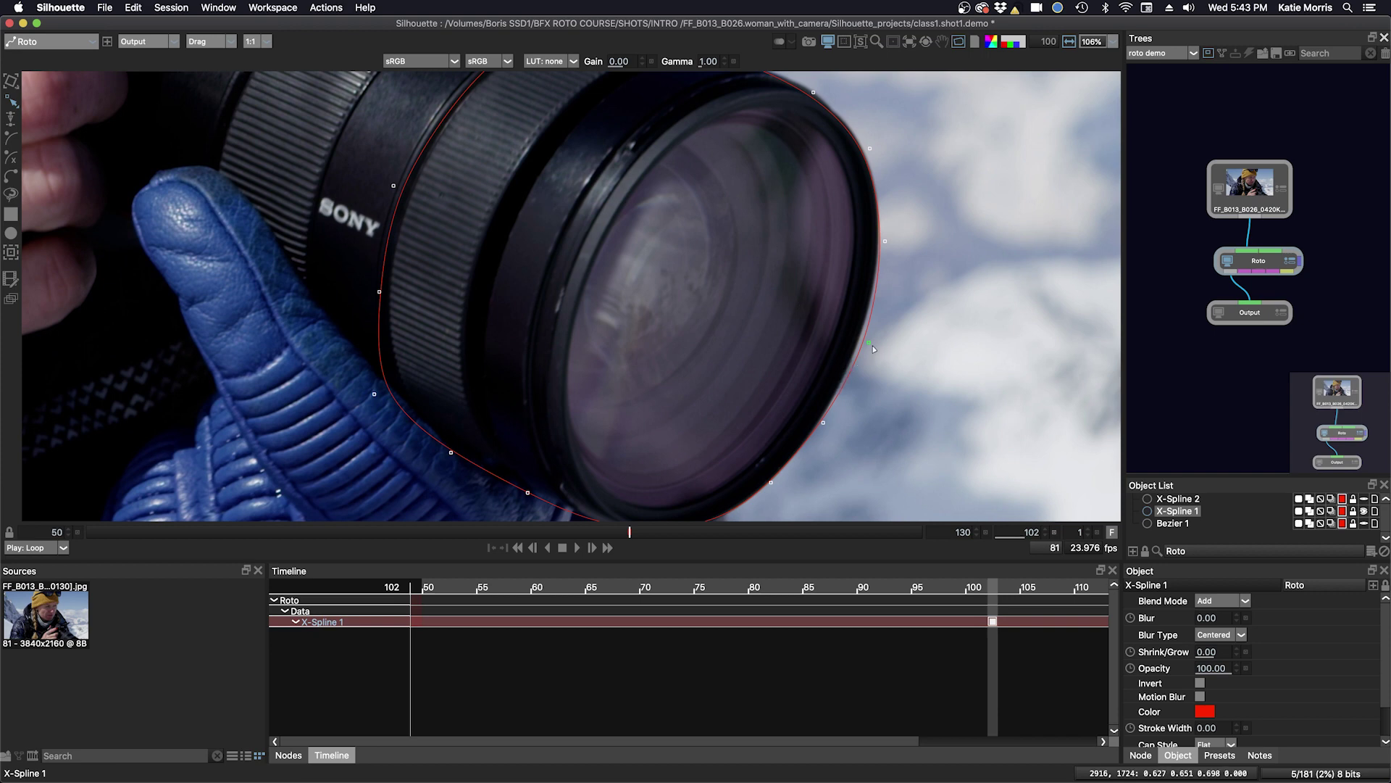
left_click_drag(871, 345, 864, 341)
left_click_drag(878, 344, 866, 352)
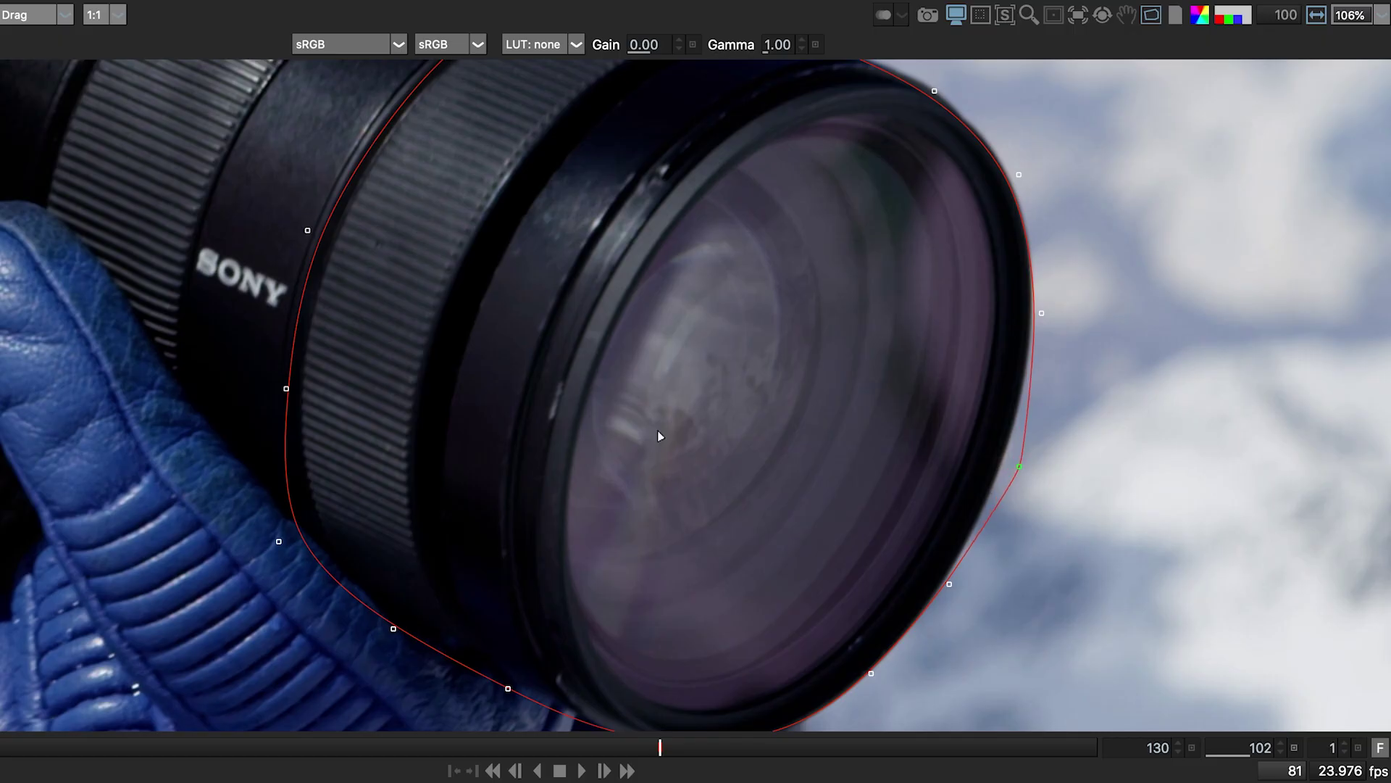
left_click_drag(793, 436, 916, 464)
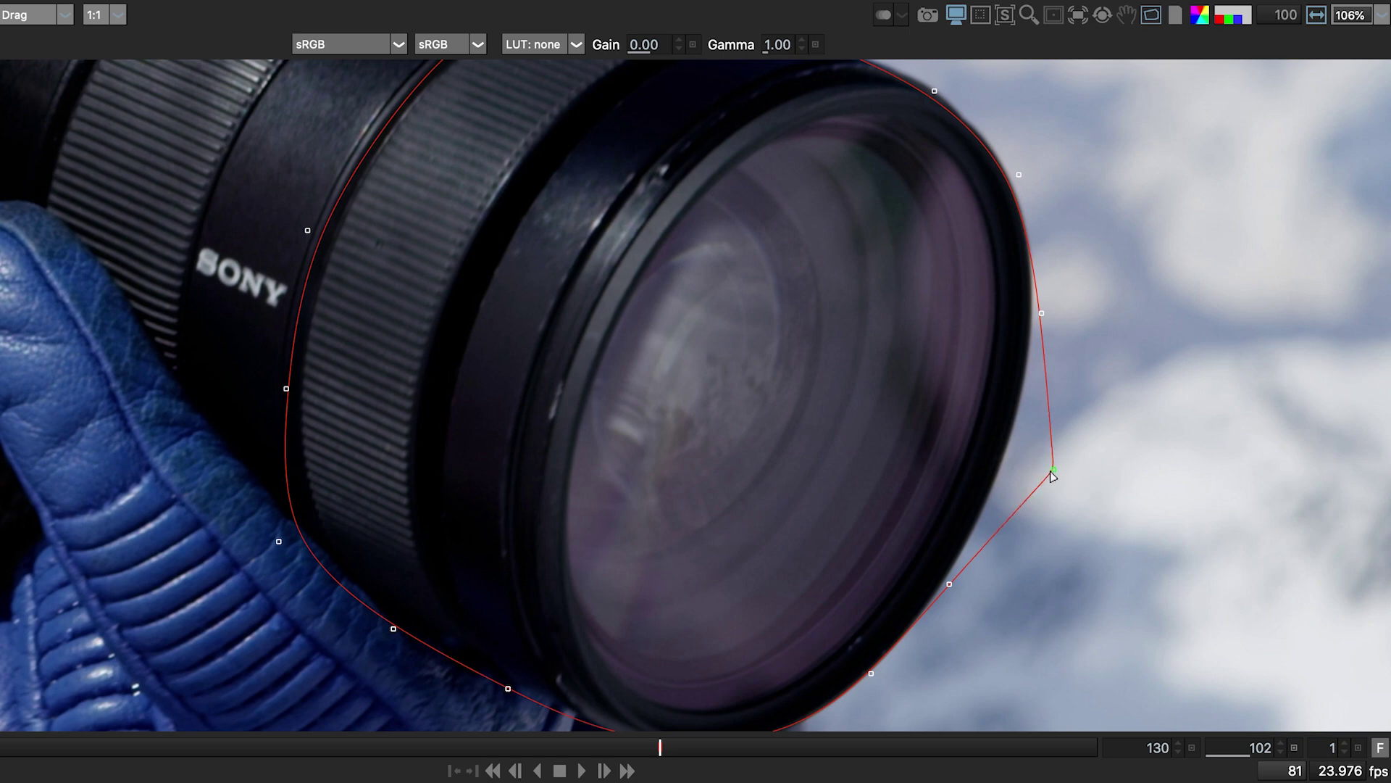
left_click_drag(1053, 475, 1270, 497)
left_click_drag(1058, 471, 1039, 468)
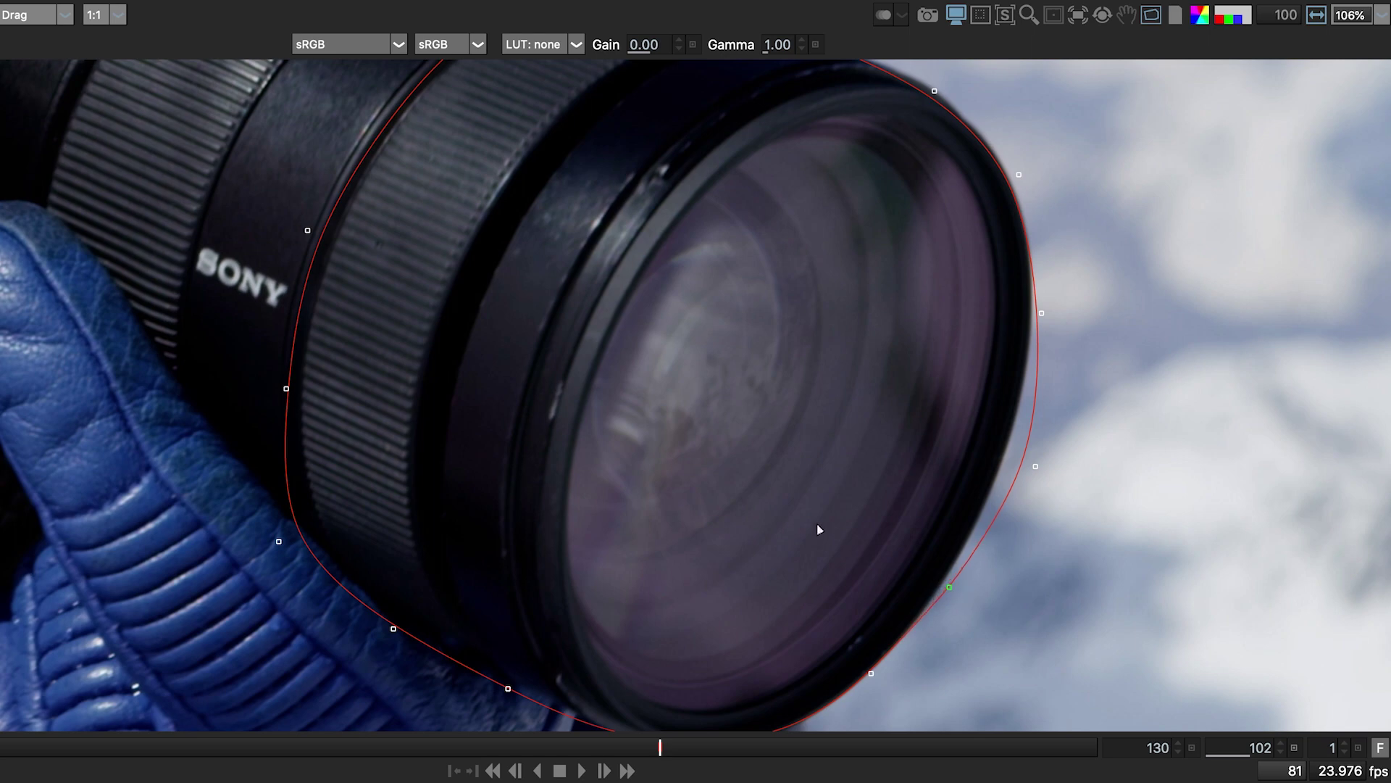
Pull the lower snow-side rim point outward and adjust its weight to make a sharp corner.
left_click_drag(947, 589, 993, 612)
key("w")
key("q")
key("w")
Convert the snow-side rim's middle control point to Corner and move it inward onto the glass.
left_click_drag(1065, 275, 1004, 335)
right_click(1042, 314)
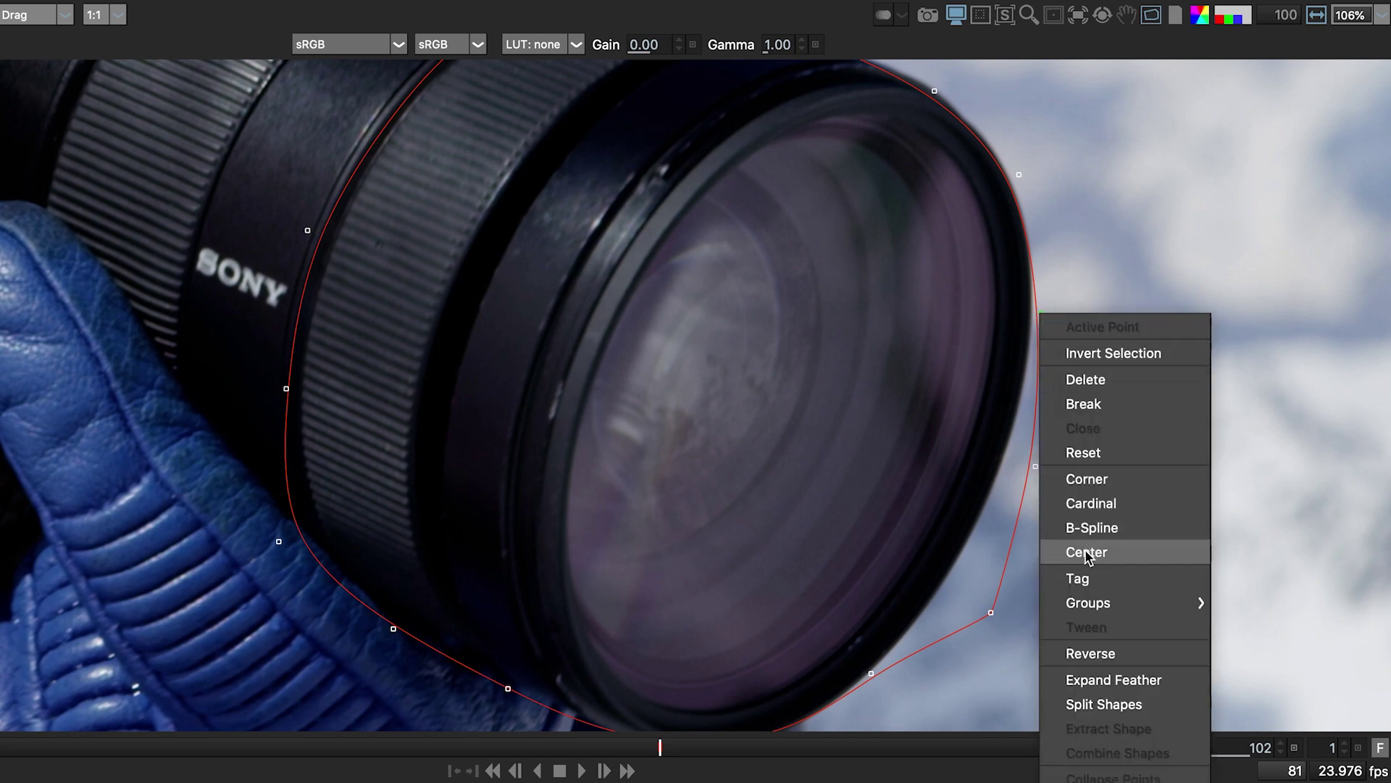
left_click(1095, 478)
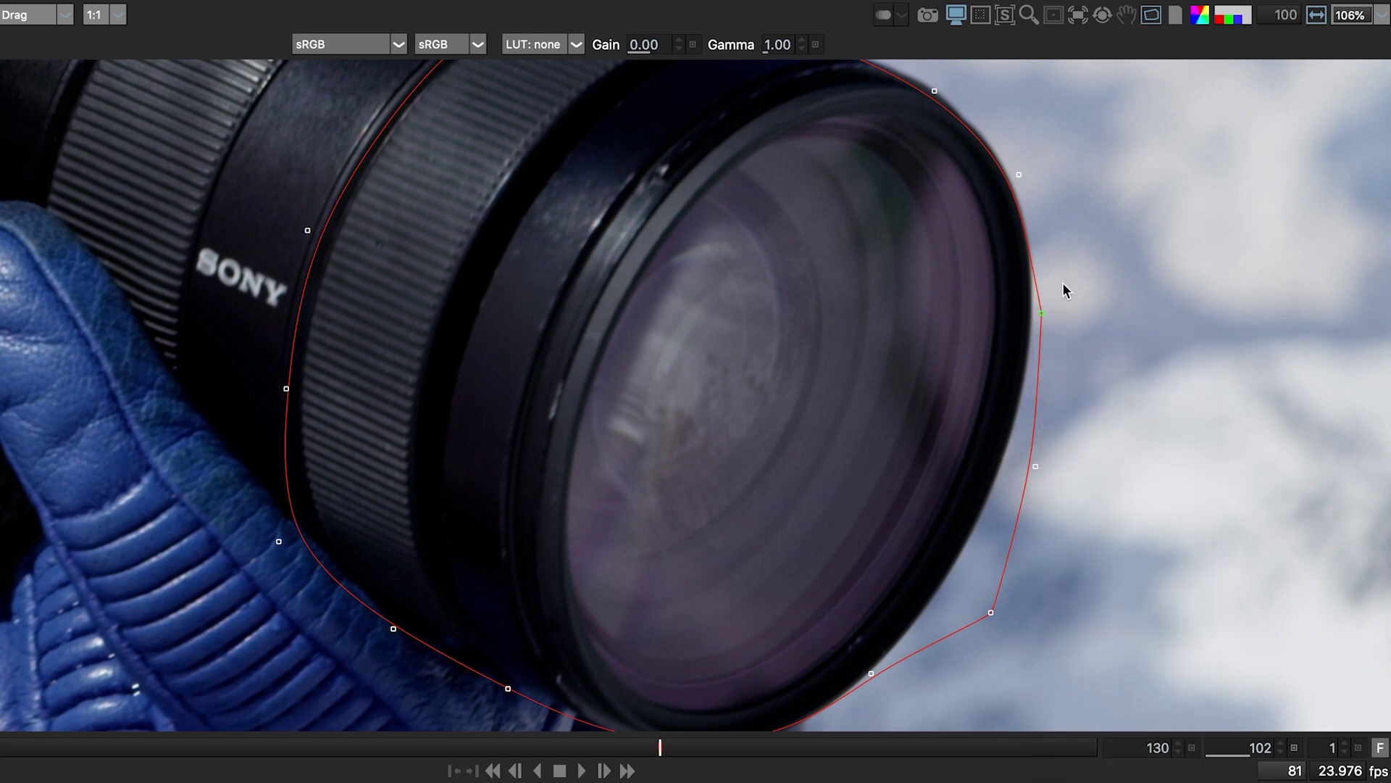
left_click_drag(1036, 317, 984, 321)
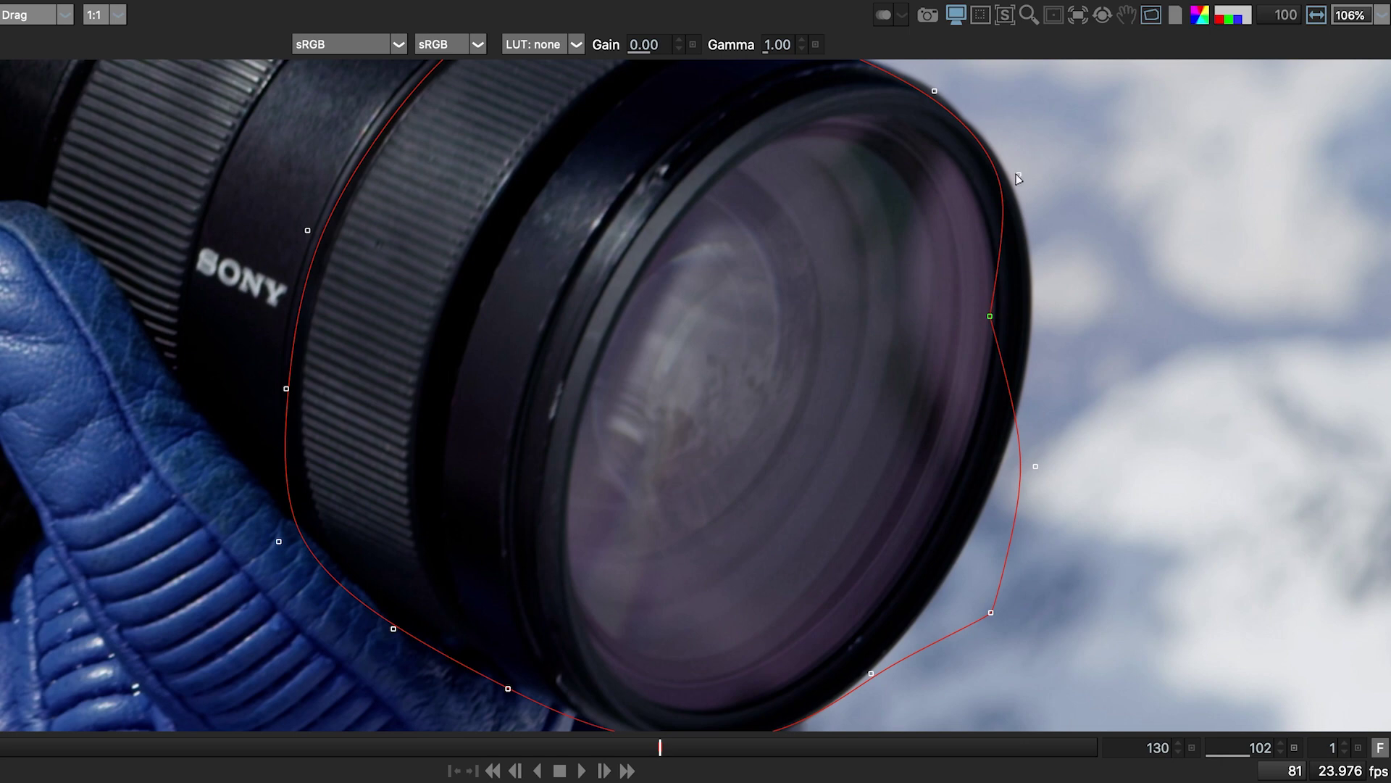
Cycle the upper snow-side rim point through its point types and return it to B-Spline.
left_click(1019, 175)
key("z")
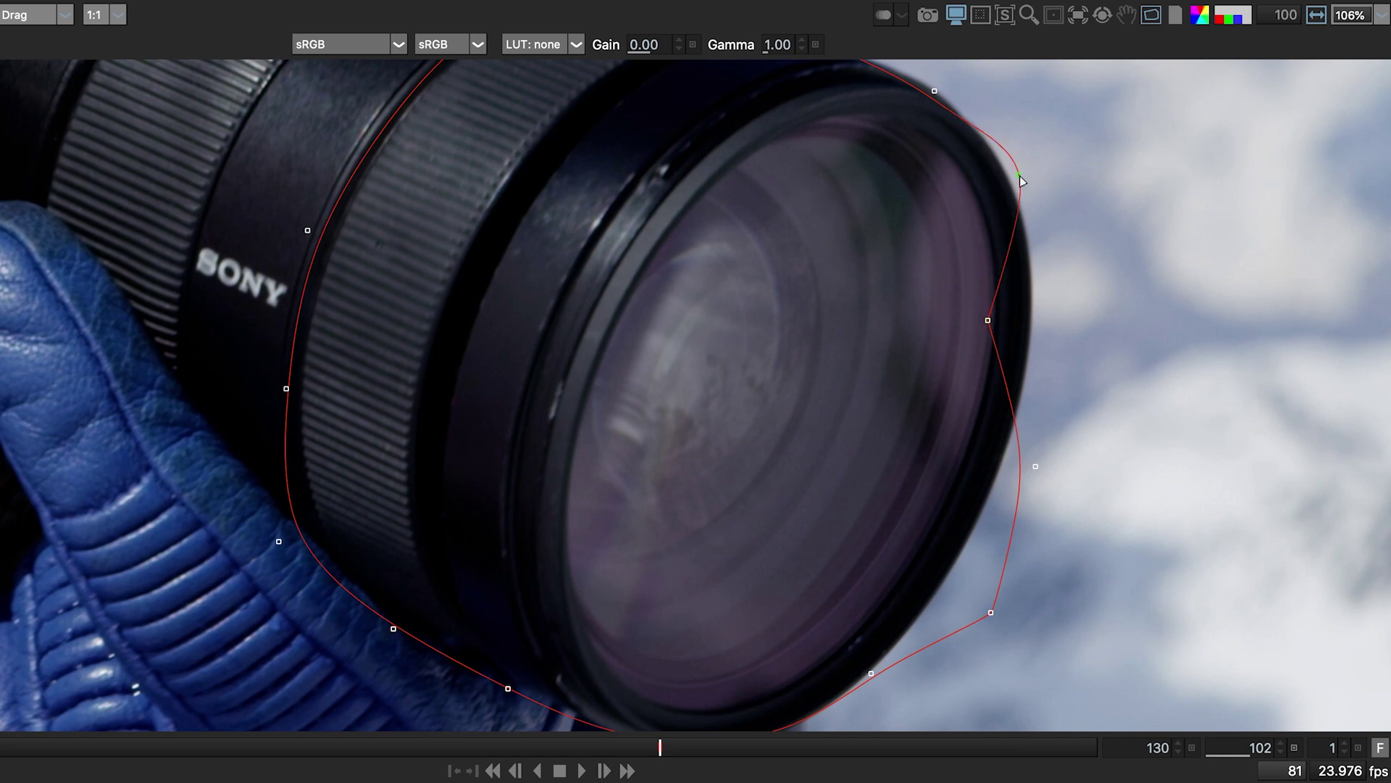
key("z")
key("z")
key("ctrl+z")
key("z")
key("BackSpace")
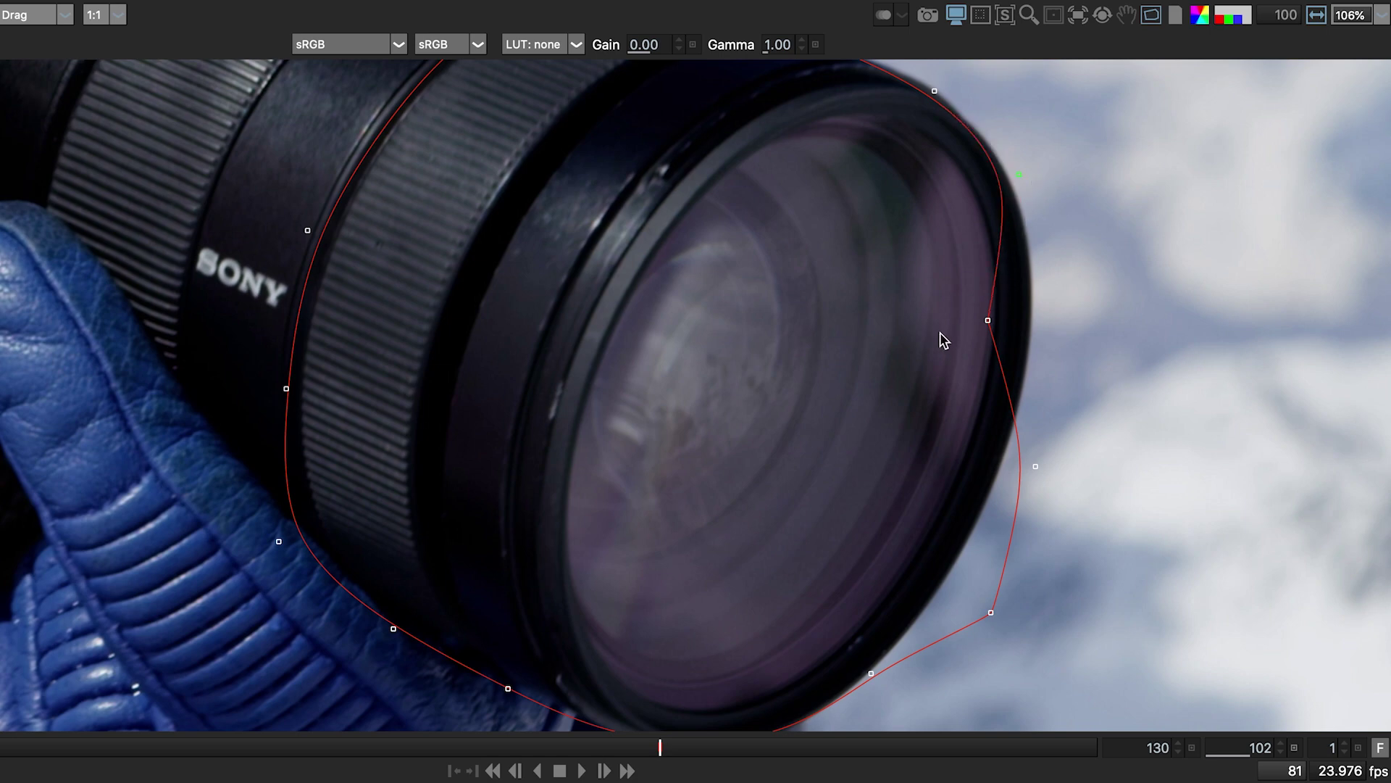
Move the corner point and the lower rim point back to the lens edge, and hide X-Spline 1.
left_click_drag(988, 319, 1022, 301)
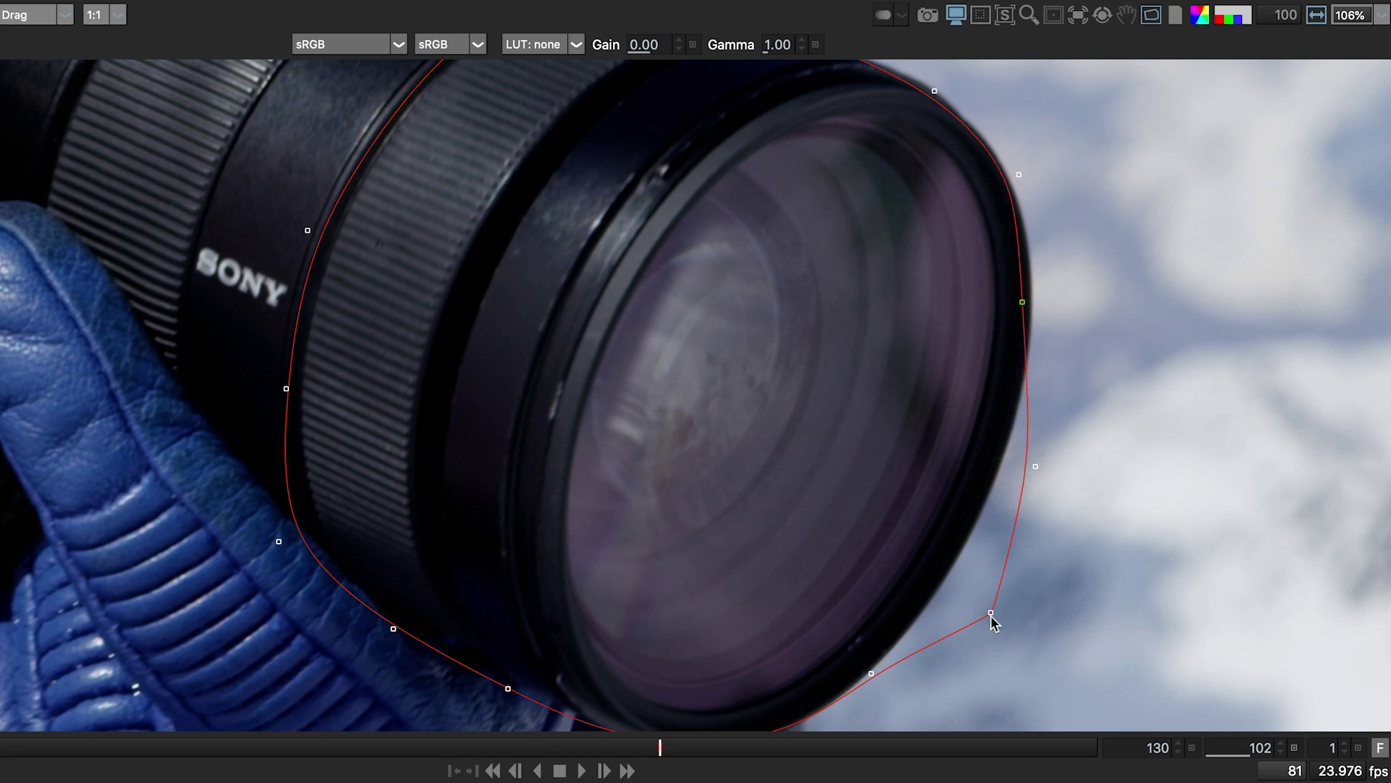
left_click_drag(992, 613, 941, 587)
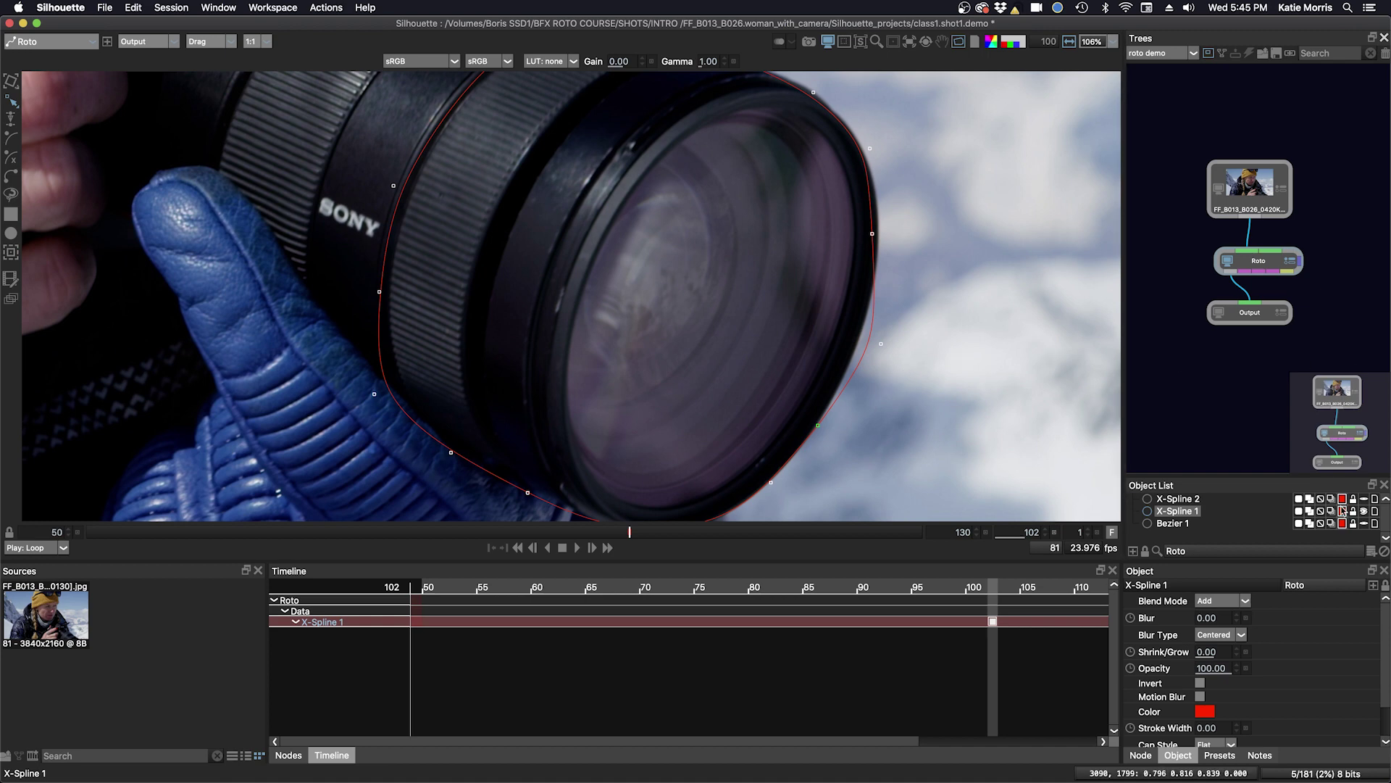
left_click(1364, 511)
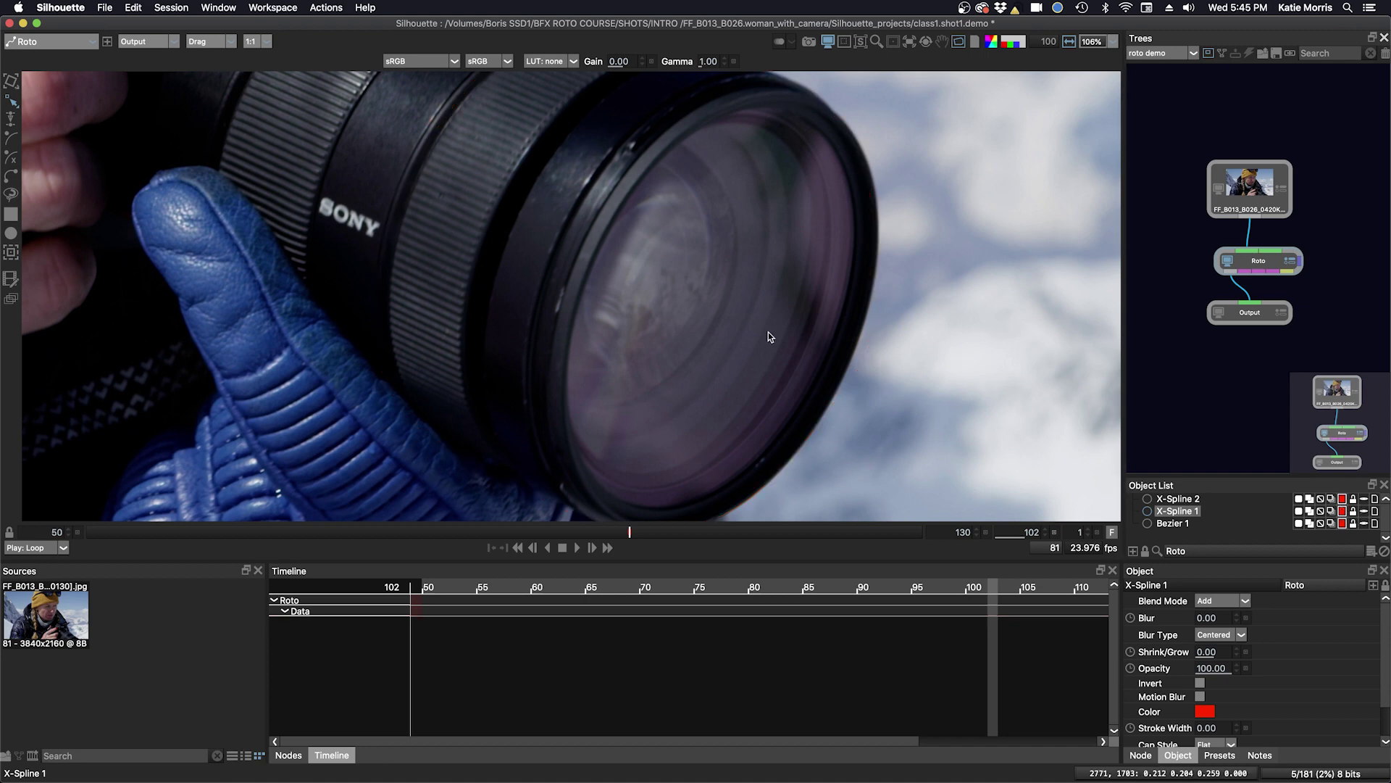
Start another X-spline with points along the glove and beneath the lens.
left_click_drag(767, 333, 806, 331)
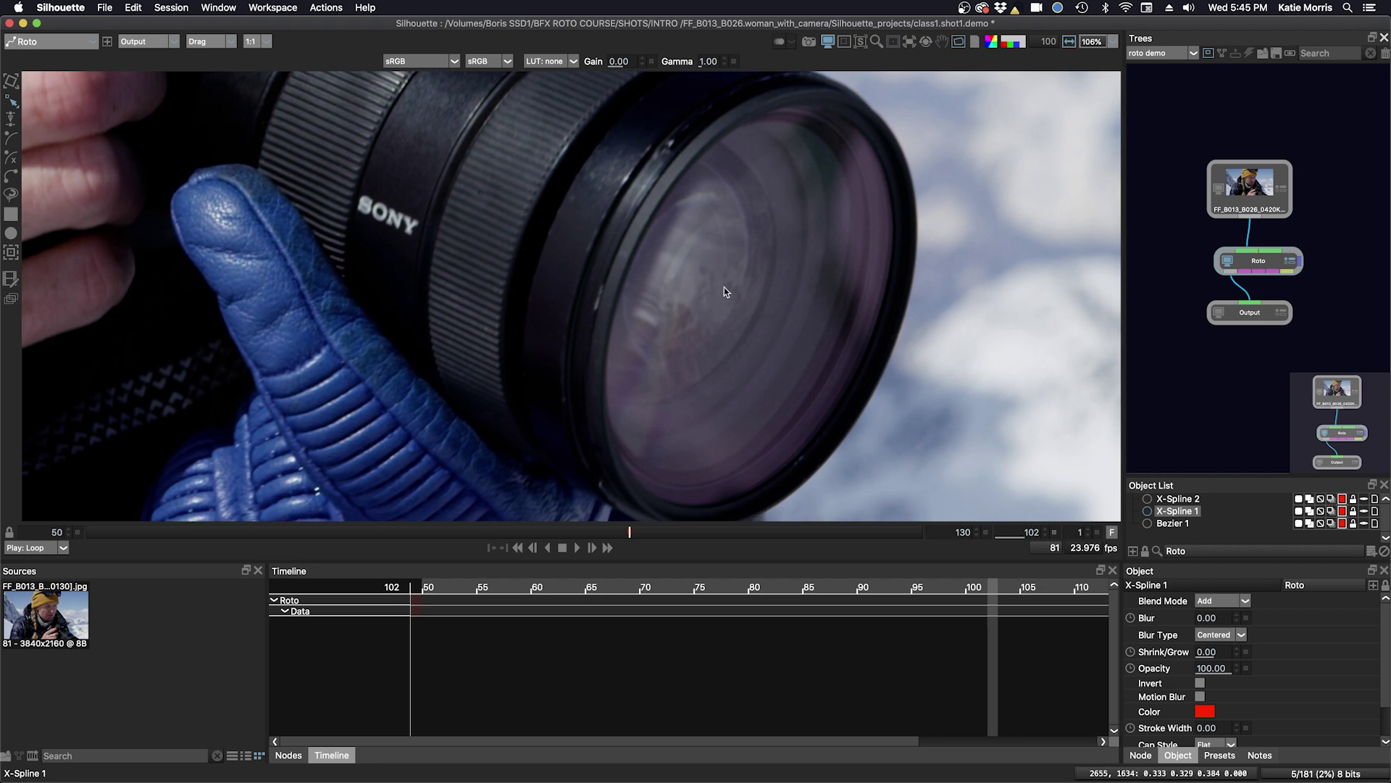
left_click(454, 400)
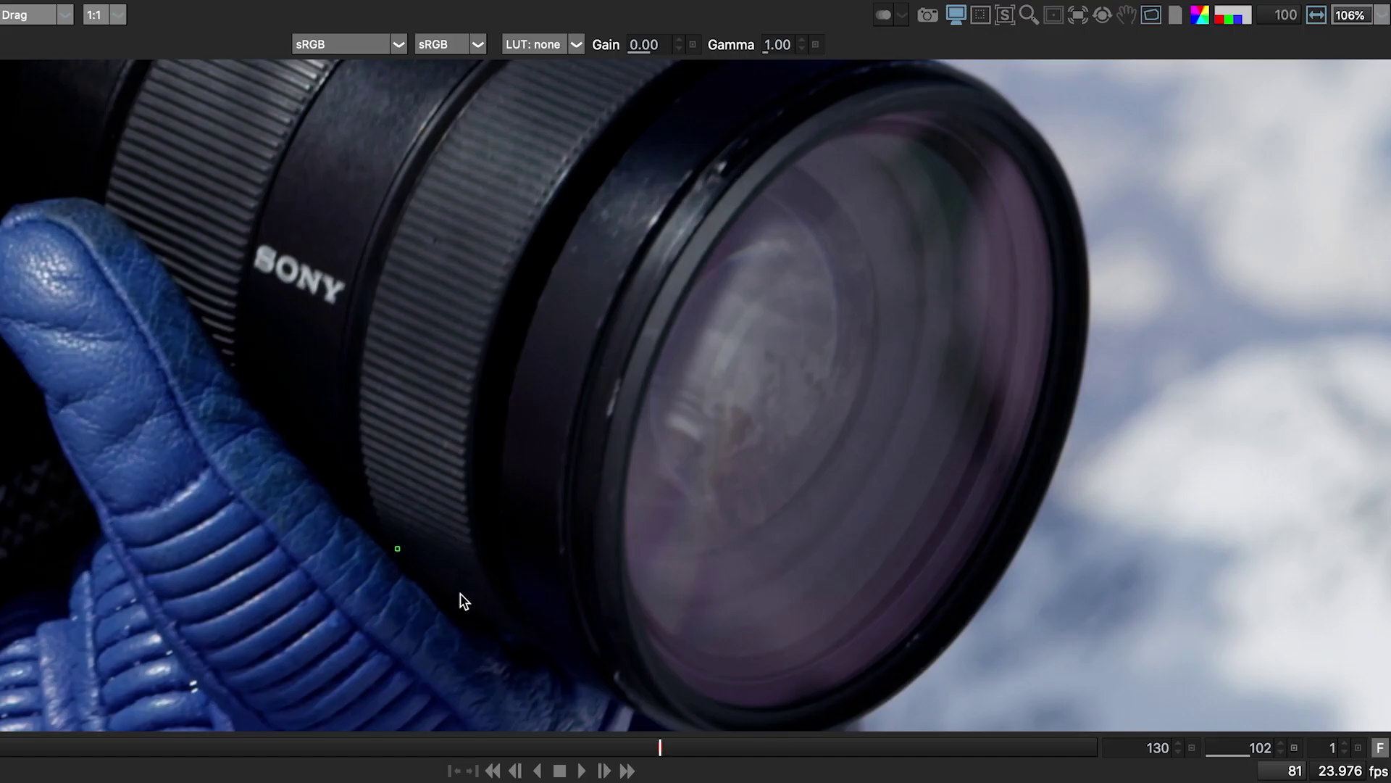
left_click(503, 443)
left_click(563, 661)
left_click(661, 668)
left_click(756, 702)
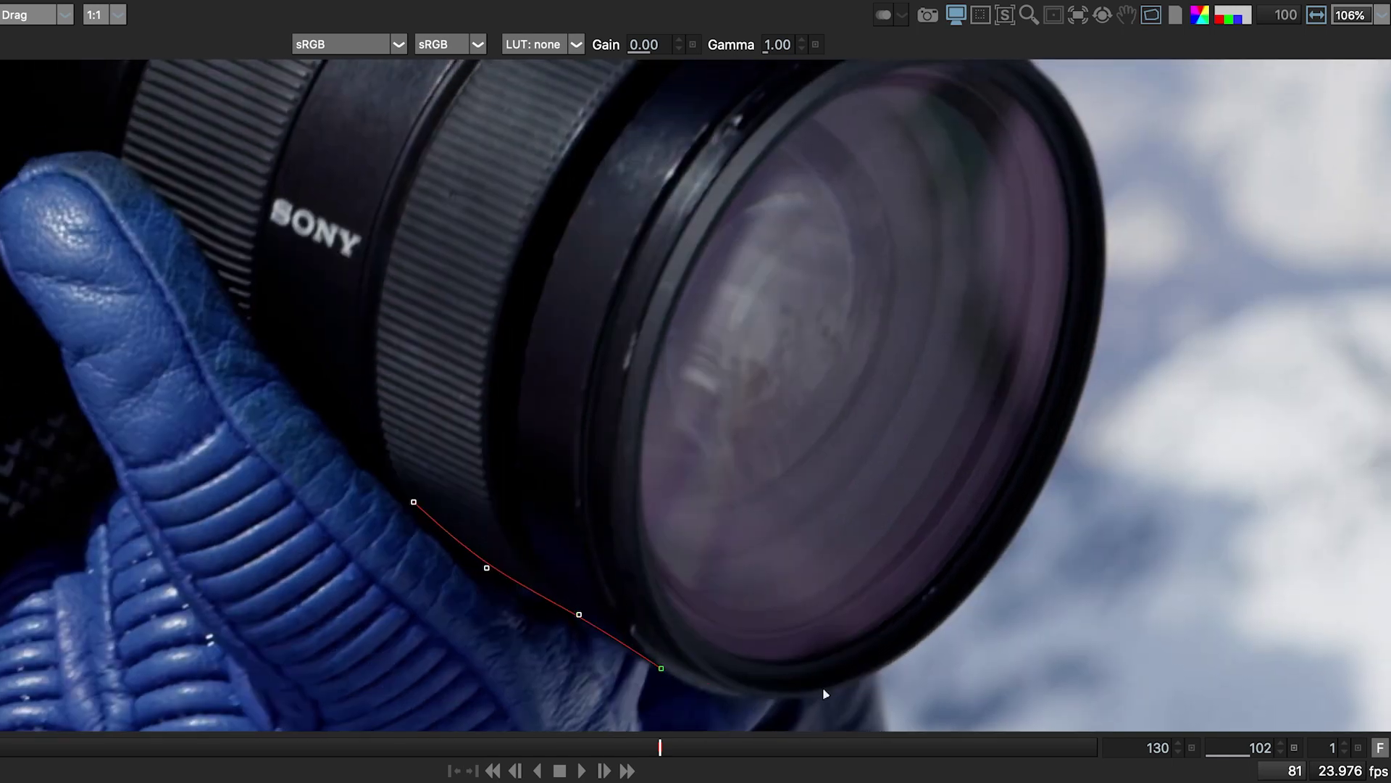
Continue the B-spline with points around the lens's snow-side rim, from beneath the lens up to its upper edge.
left_click(880, 675)
left_click(1014, 547)
left_click(1086, 402)
left_click(1108, 275)
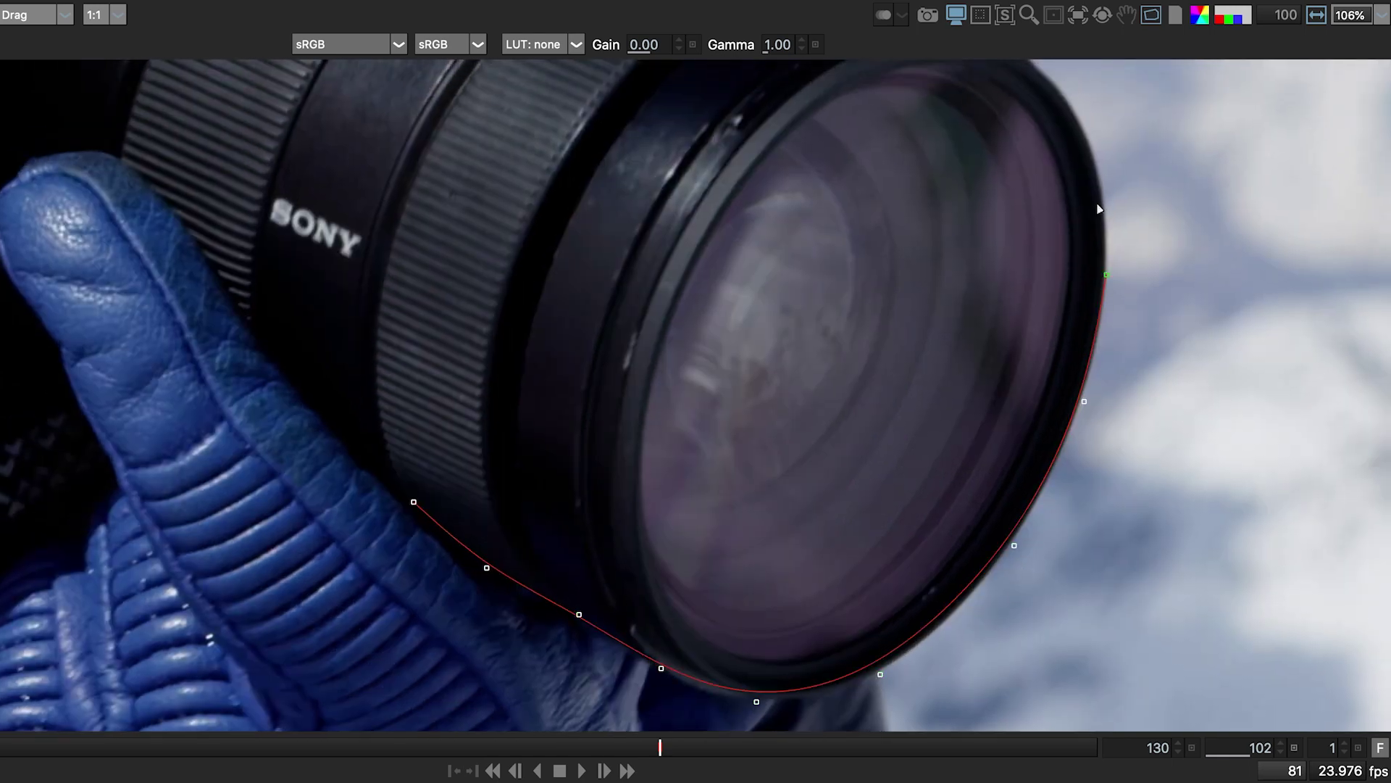
left_click_drag(1099, 206, 1089, 335)
left_click(1103, 286)
left_click(1026, 190)
left_click(963, 152)
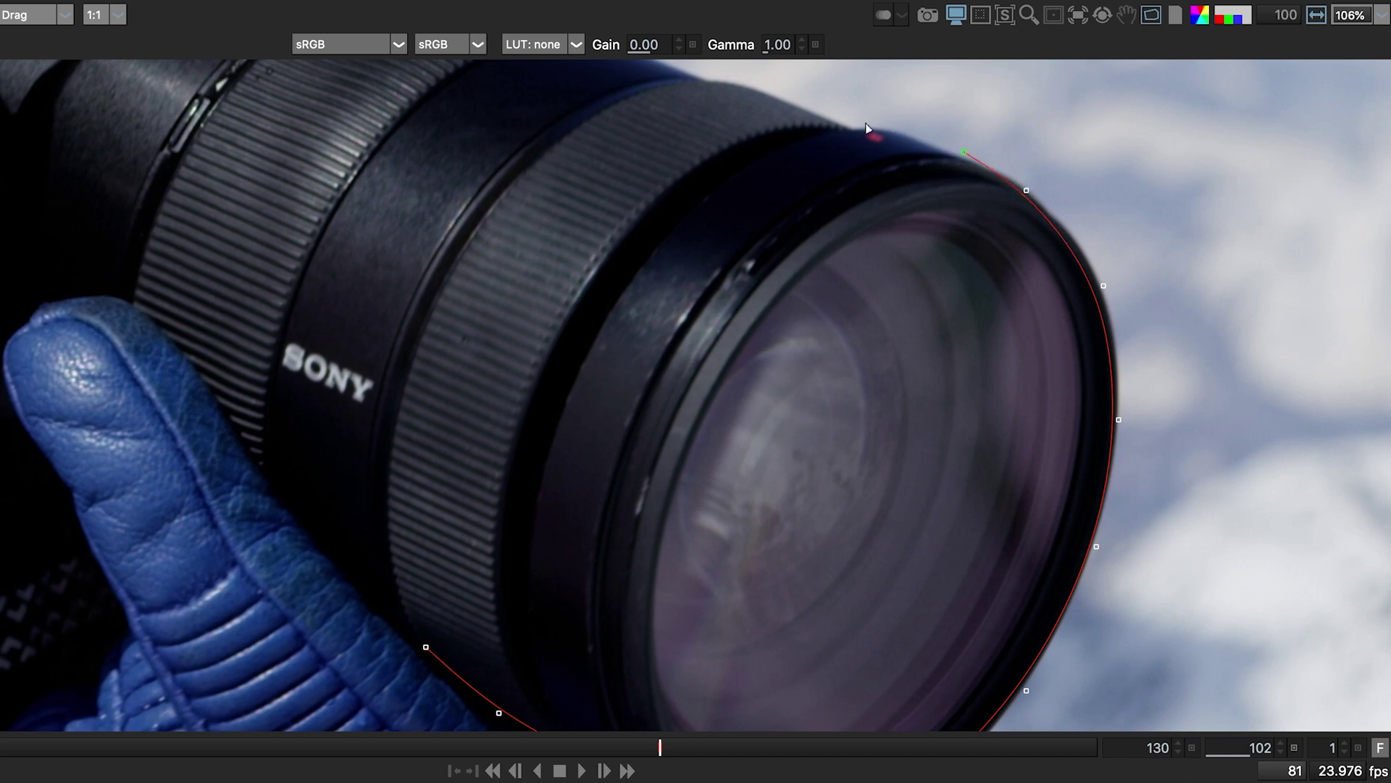
Place points over the lens barrel and down behind the front ribbed ring, closing the B-spline at its first point by the glove.
left_click(883, 121)
left_click(855, 126)
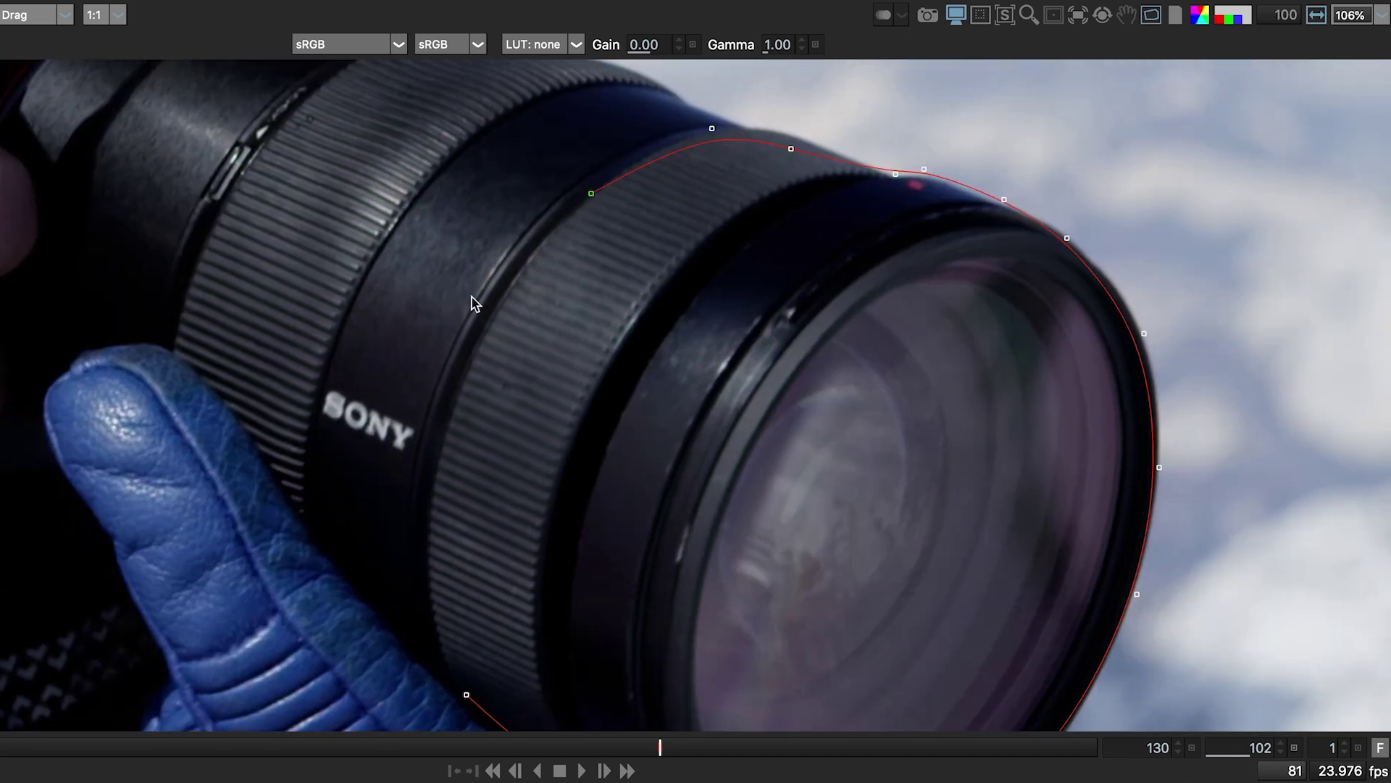
left_click(471, 292)
left_click(394, 343)
left_click(391, 451)
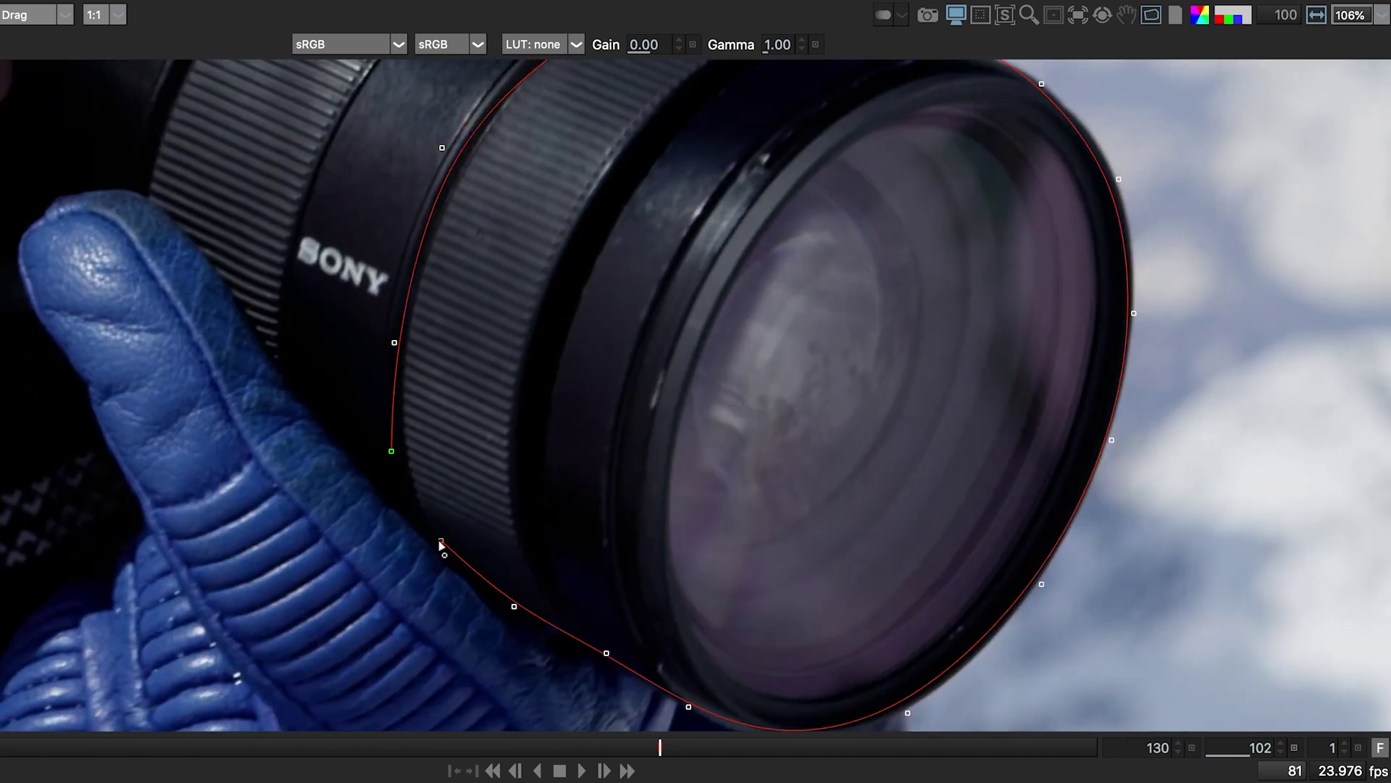
left_click(442, 540)
Adjust the B-spline's points along the glove and beneath the lens so the curve follows the barrel and lower rim.
left_click_drag(607, 653, 611, 663)
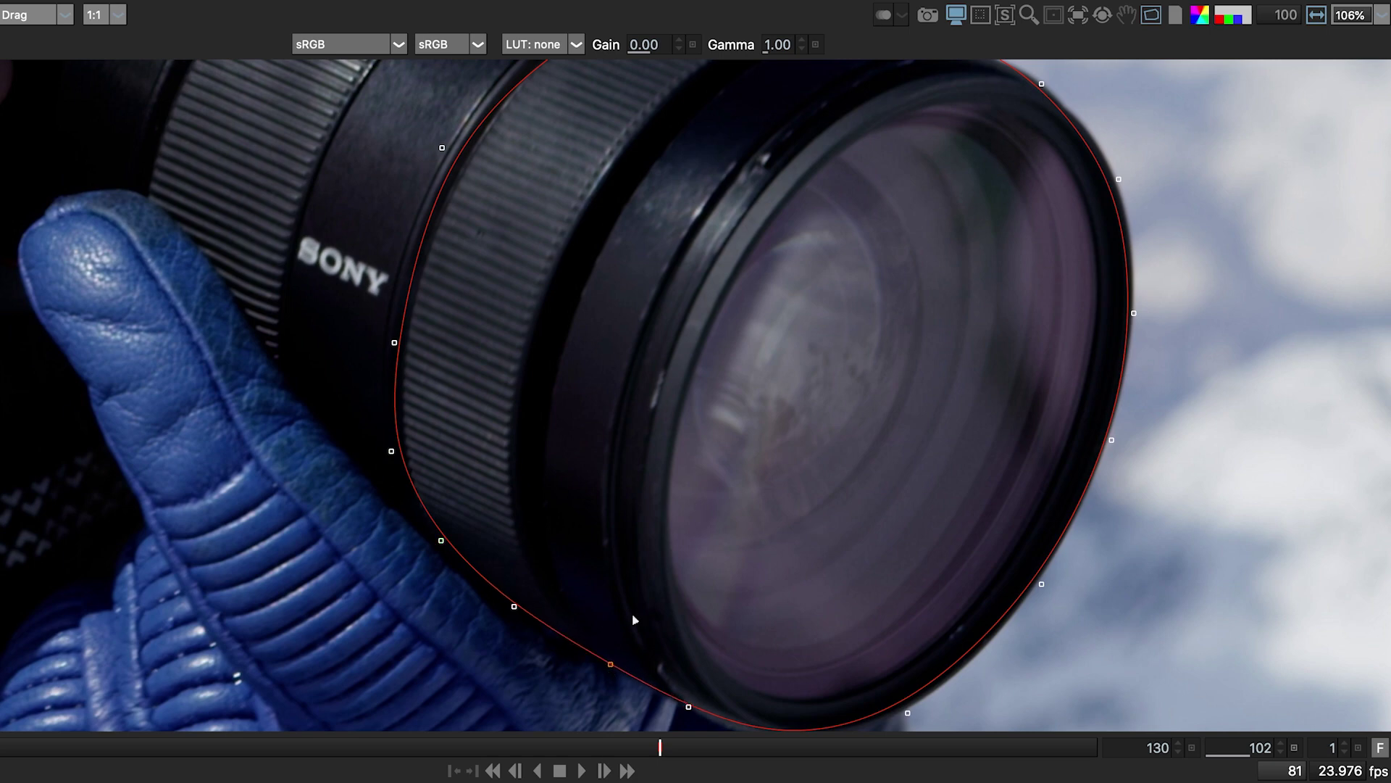
left_click_drag(703, 552, 719, 402)
left_click_drag(924, 564, 932, 572)
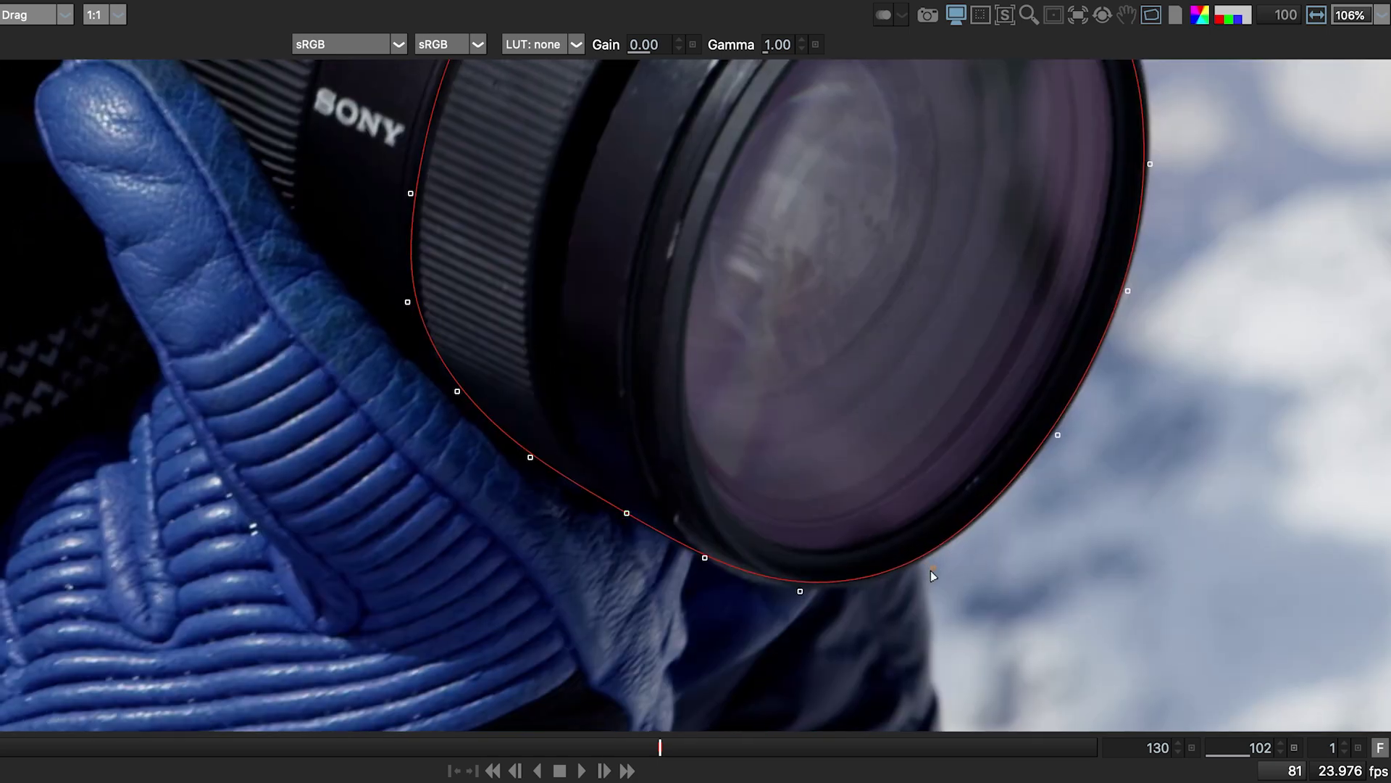
left_click(1058, 437)
left_click_drag(801, 592, 794, 595)
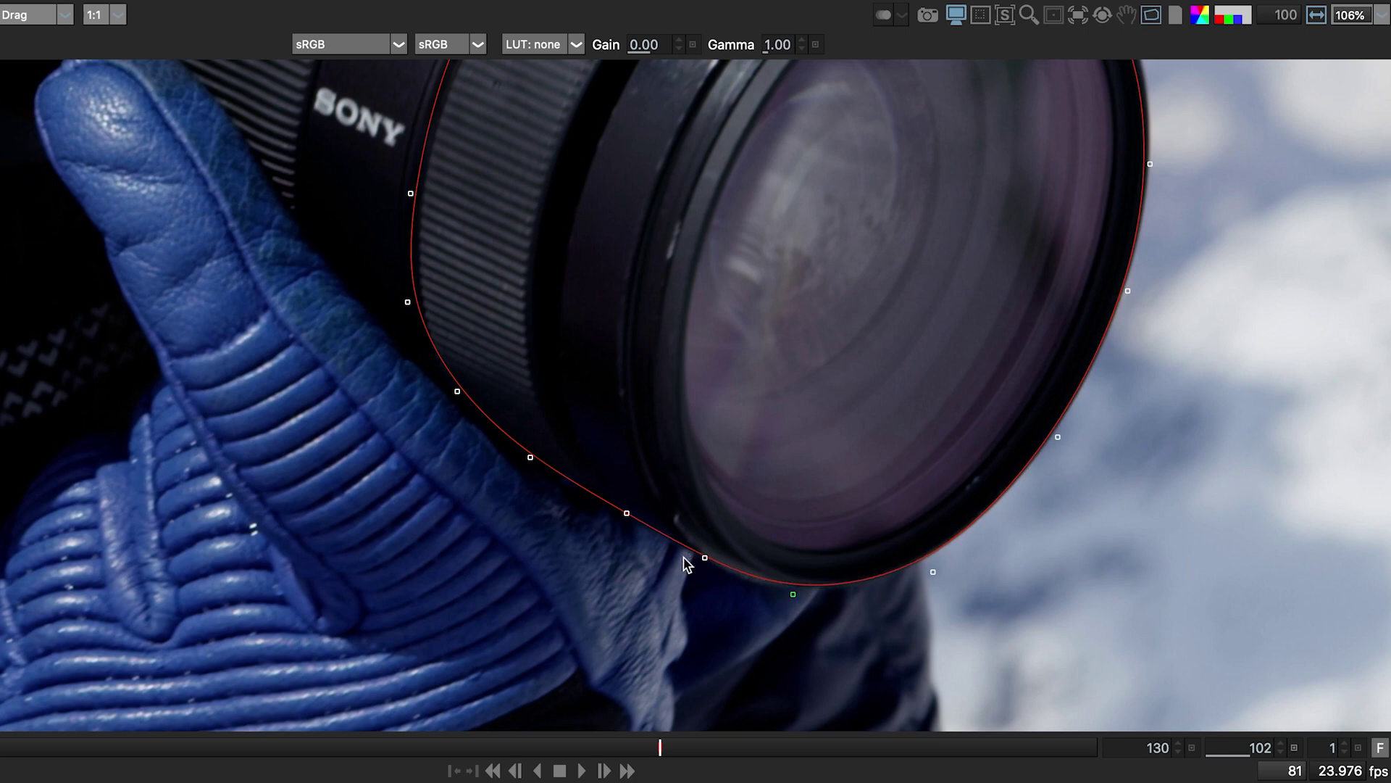
left_click_drag(627, 514, 607, 507)
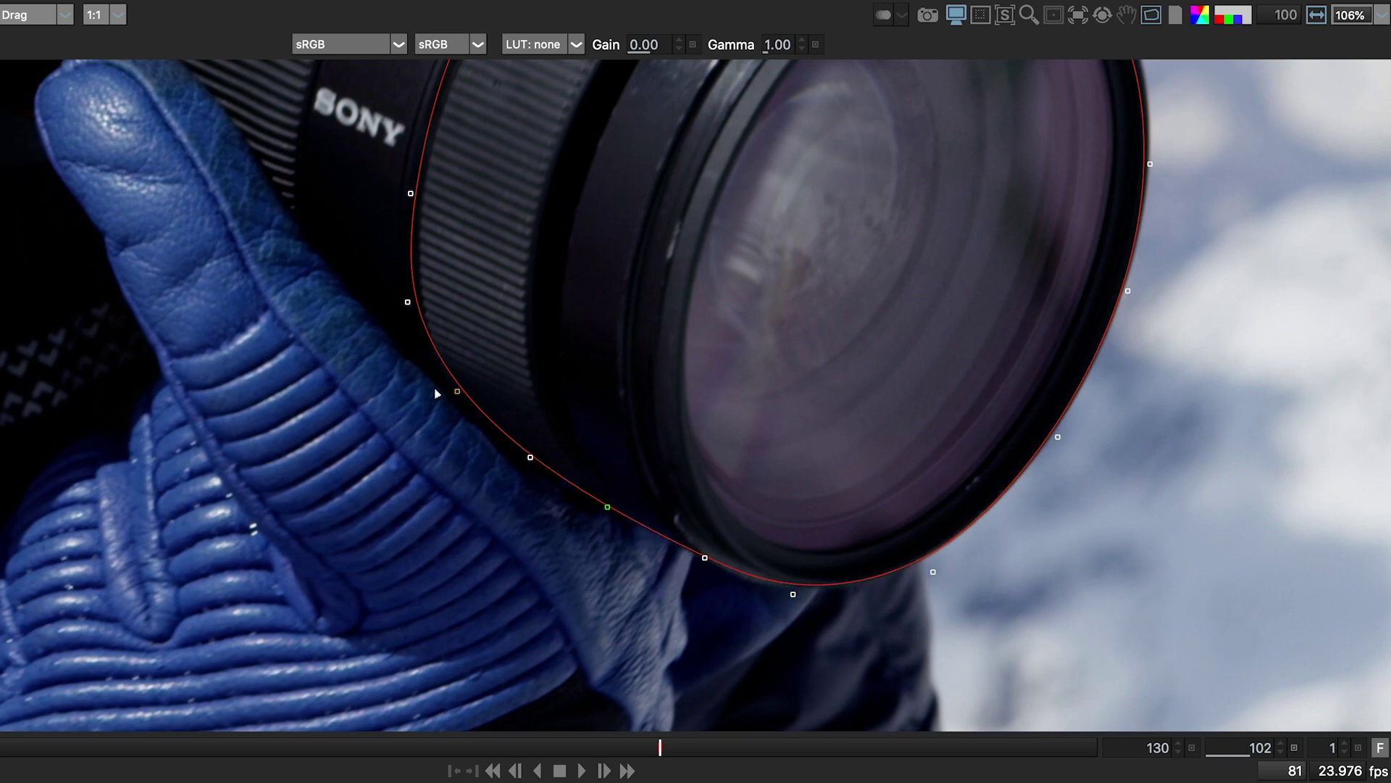
Move the lower snow-side rim point outward and back in to the lens edge.
left_click(751, 312)
left_click_drag(1058, 437, 1070, 436)
left_click_drag(1128, 437, 1057, 451)
key("z")
left_click_drag(1069, 437, 1040, 436)
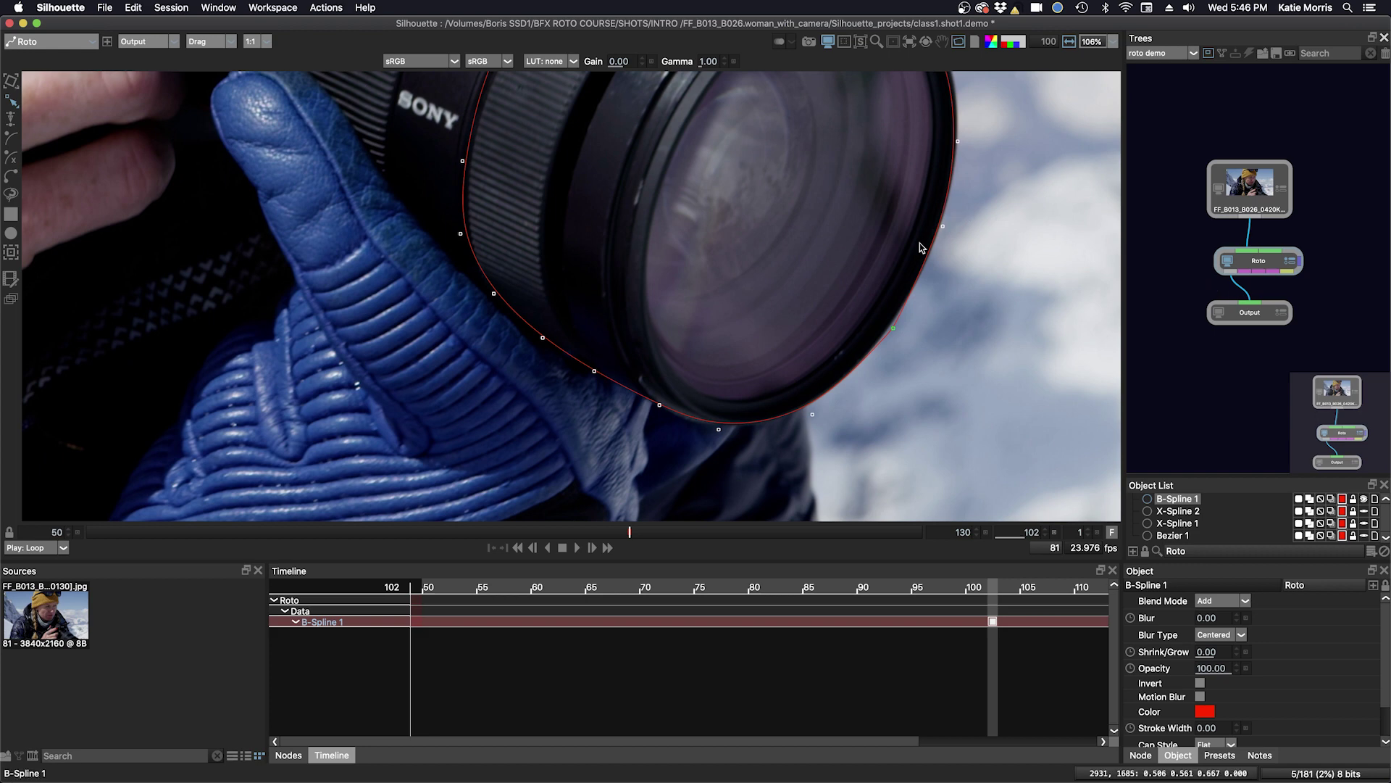
Convert the middle snow-side rim point of B-Spline 1 to Corner.
left_click(942, 226)
right_click(944, 227)
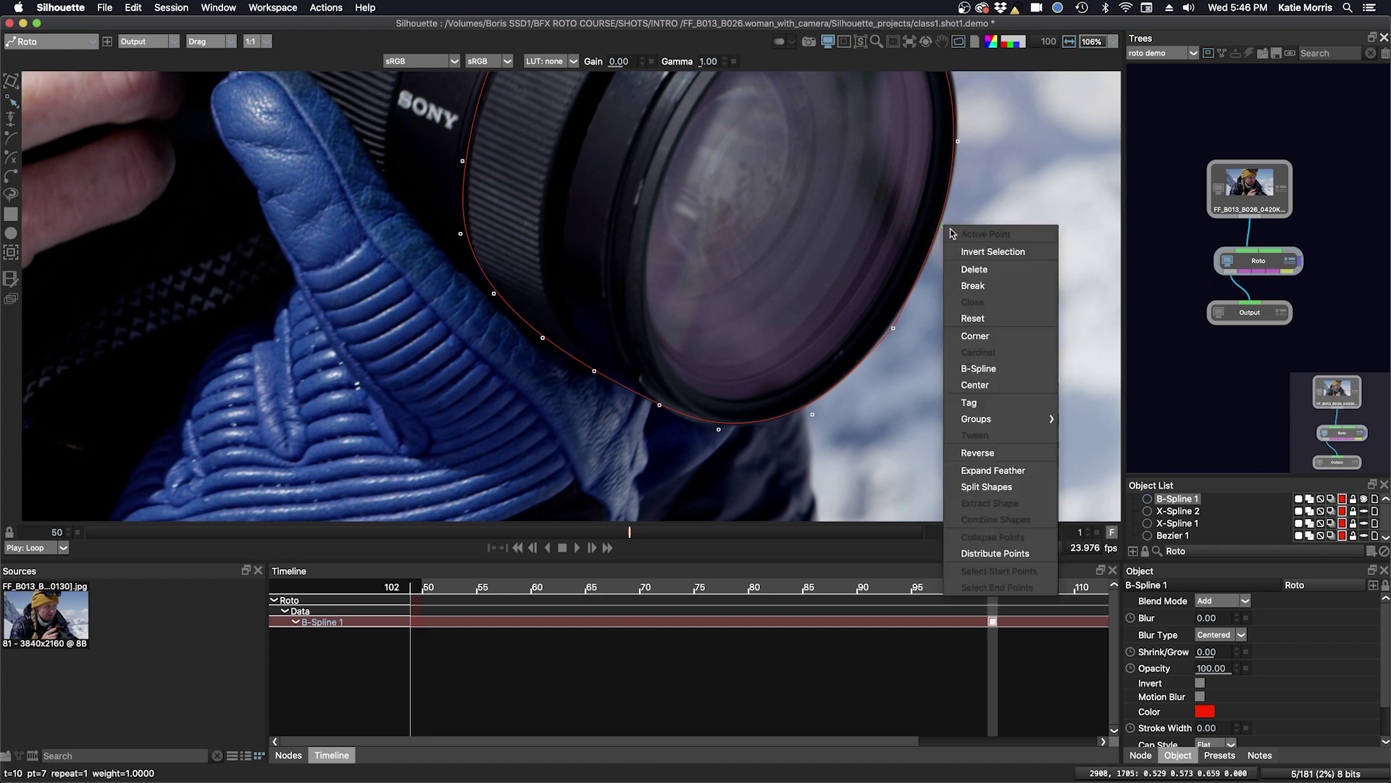
left_click(976, 337)
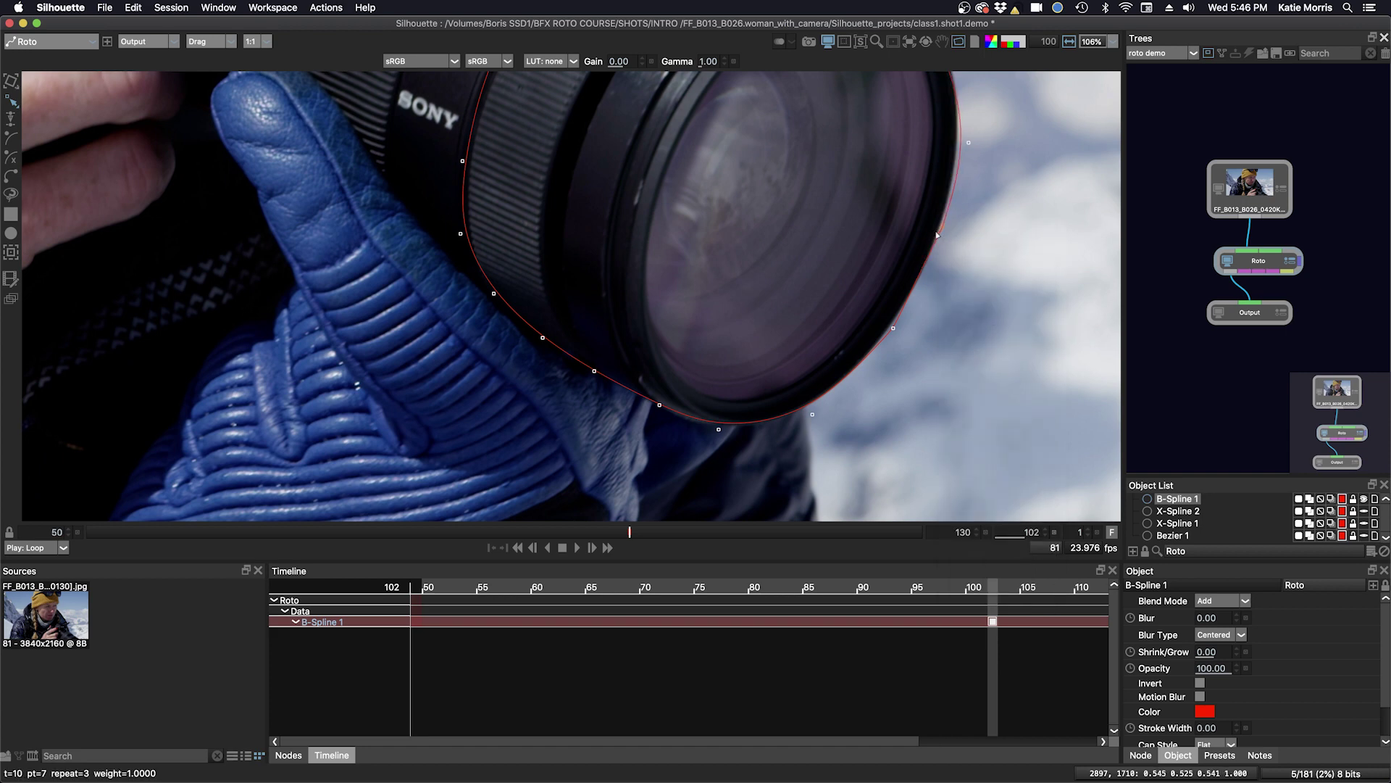
Refine the snow-side rim curve, moving the upper rim point slightly outward from the lens edge.
scroll(885, 250, "up", 5)
left_click_drag(883, 297, 879, 297)
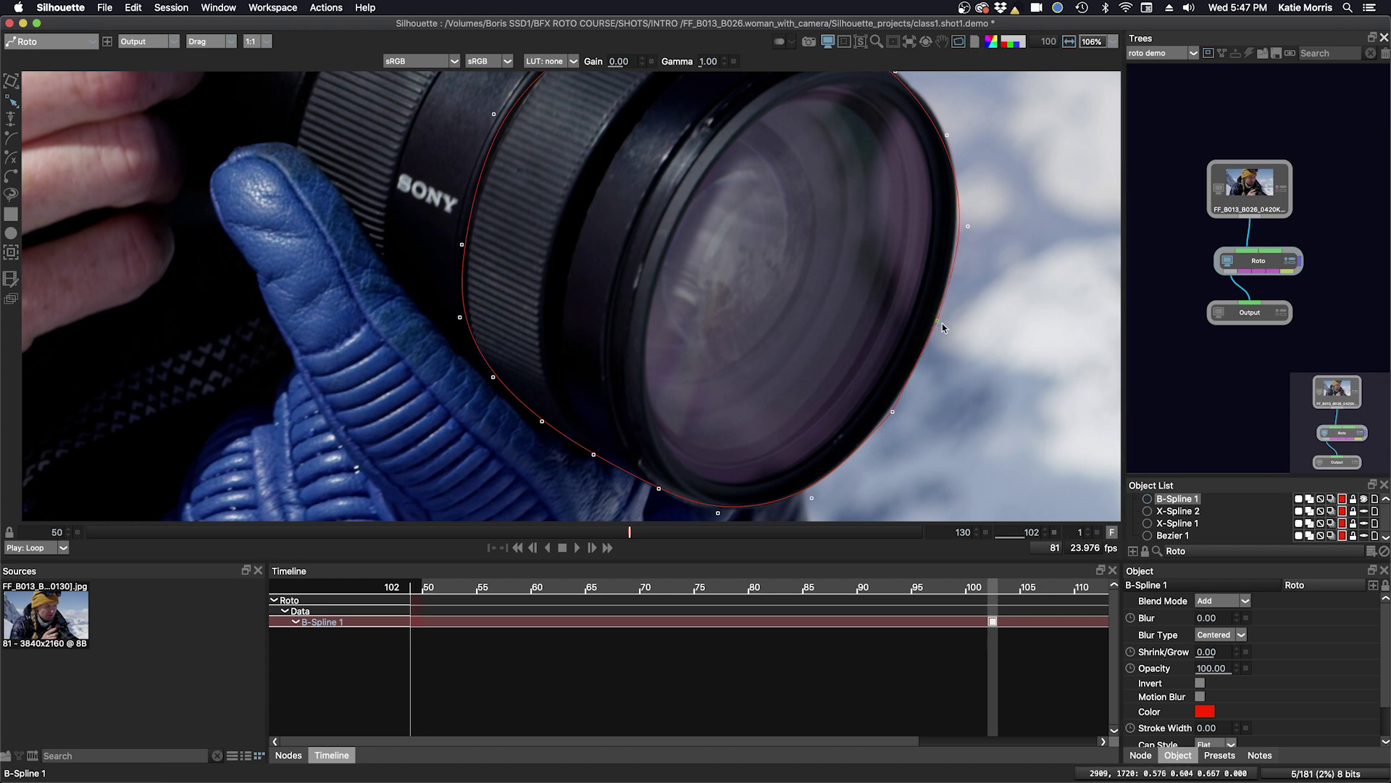
left_click_drag(1002, 223, 979, 298)
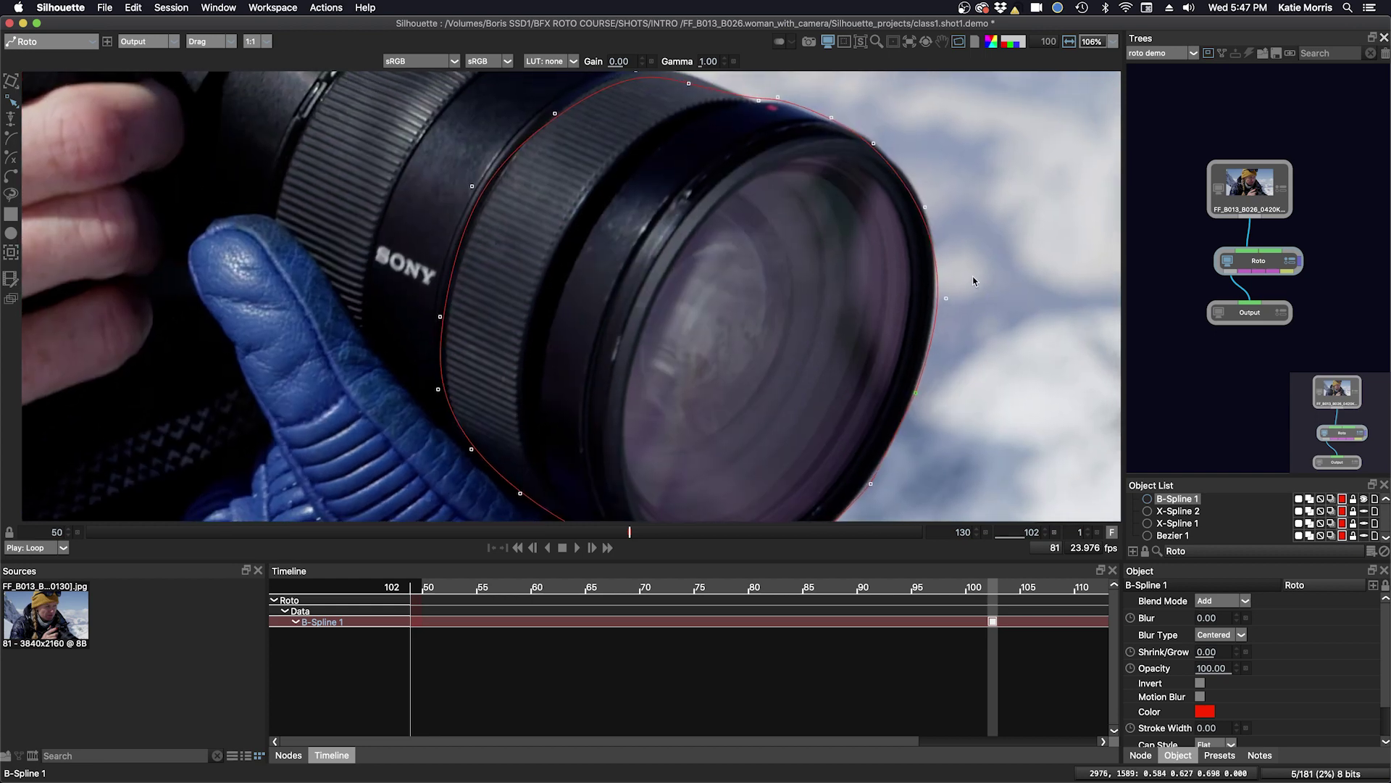
left_click_drag(926, 205, 929, 193)
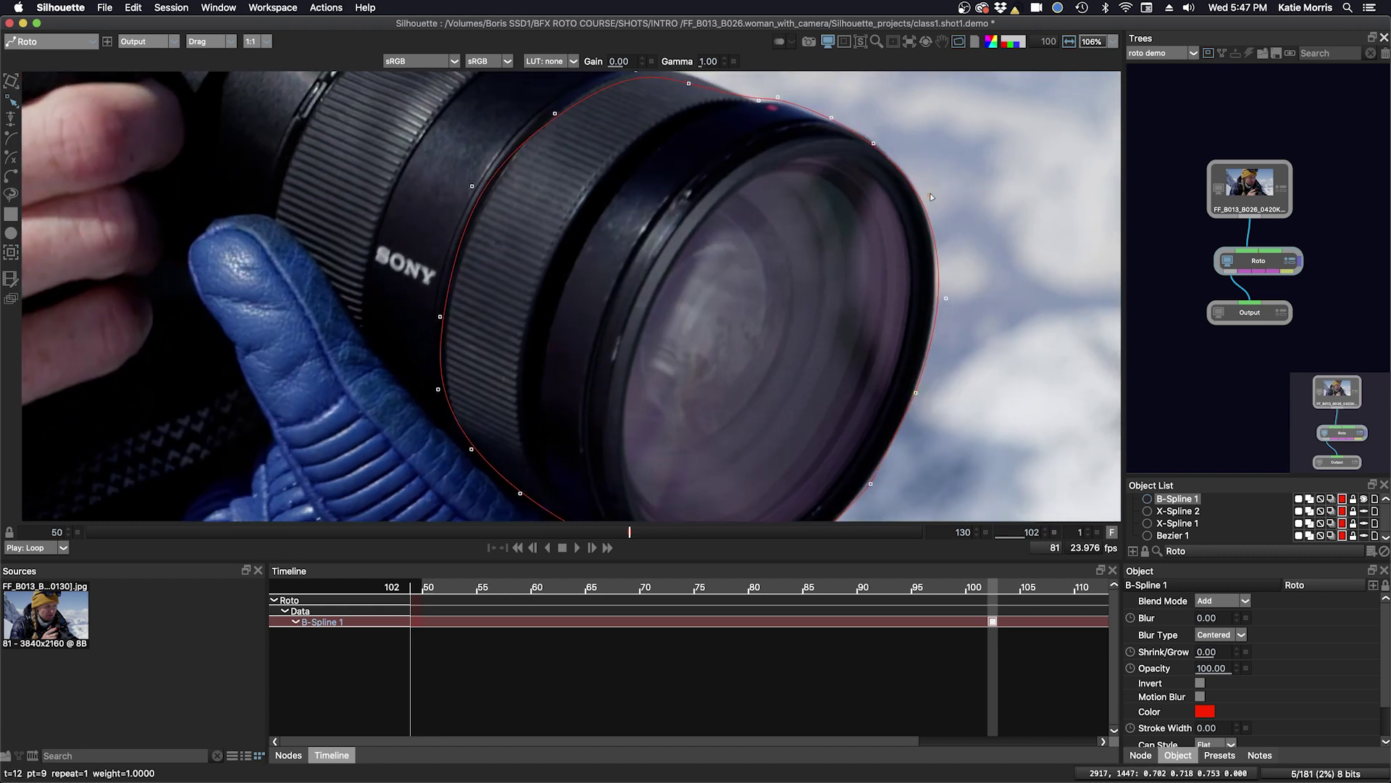